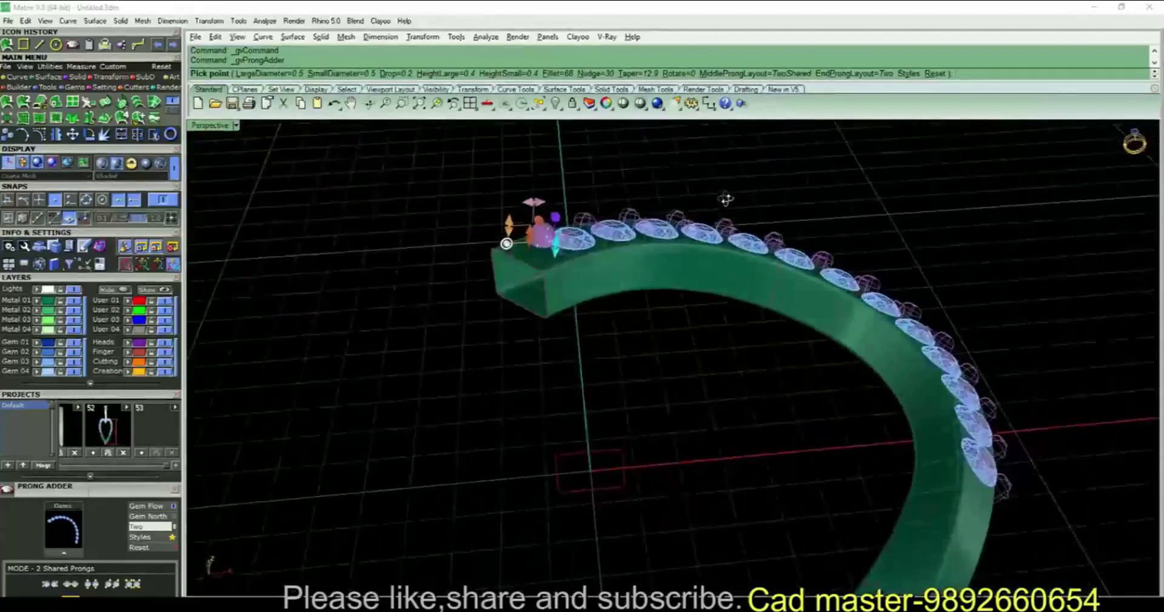
# Add two shared prongs along the gem row with 0.5 mm diameter, 0.4 mm height, 0.2 mm drop and 30% nudge.
pyautogui.click(68, 59)
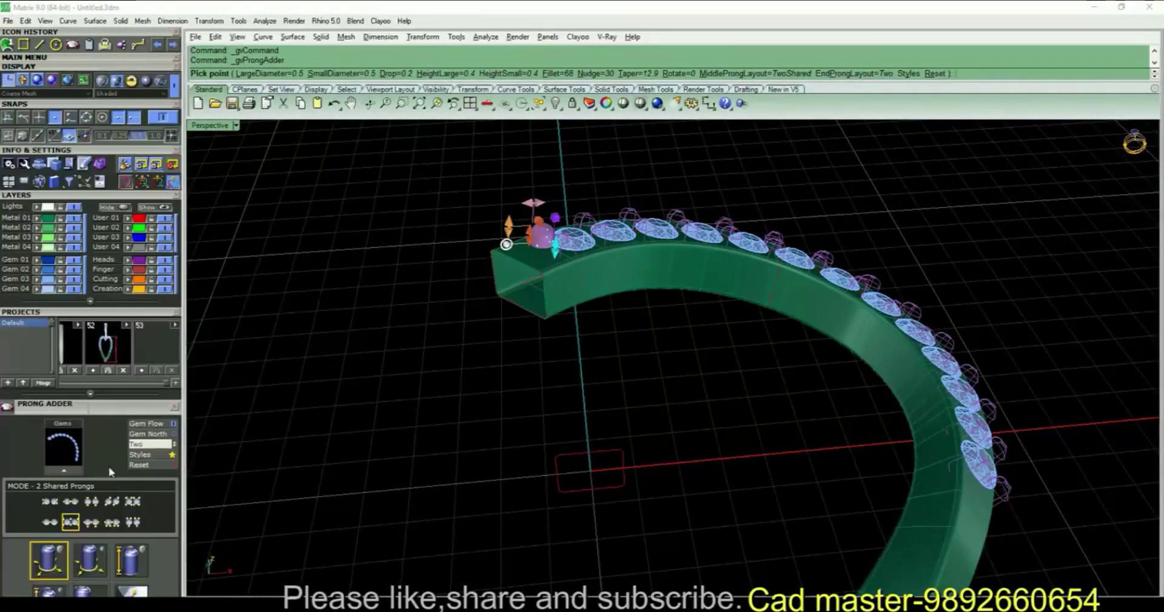
pyautogui.click(106, 237)
pyautogui.click(109, 196)
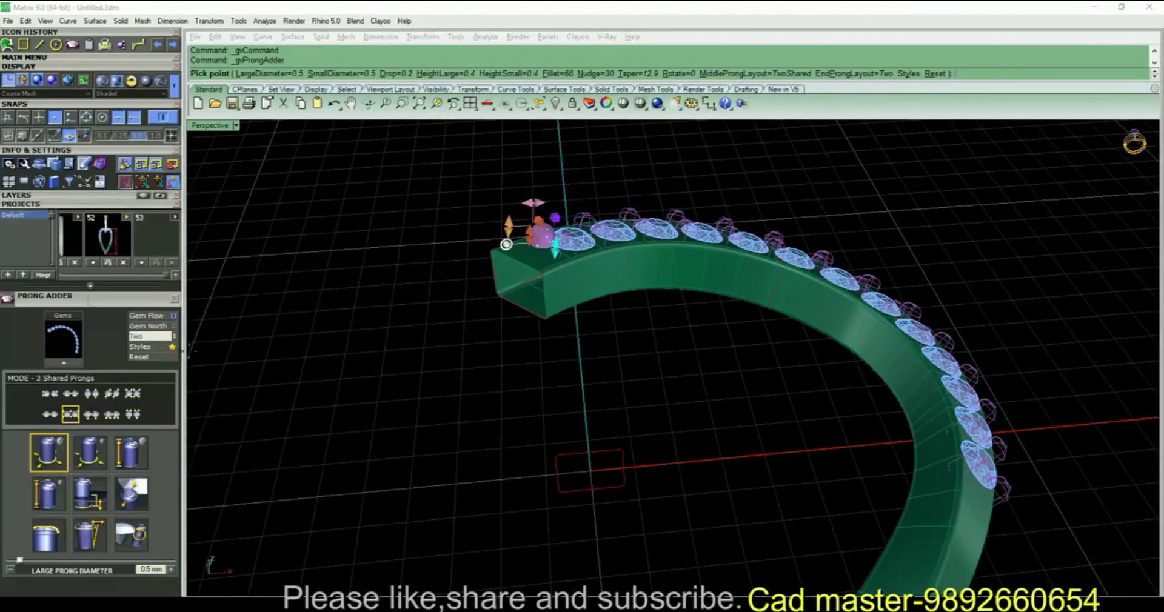
pyautogui.click(96, 453)
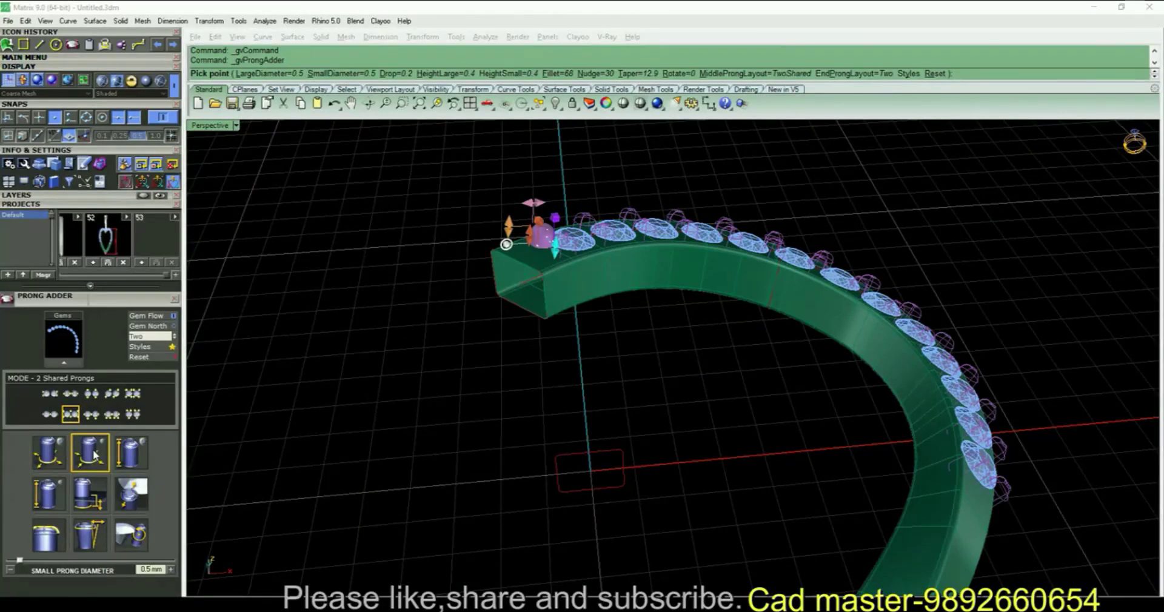
pyautogui.click(49, 460)
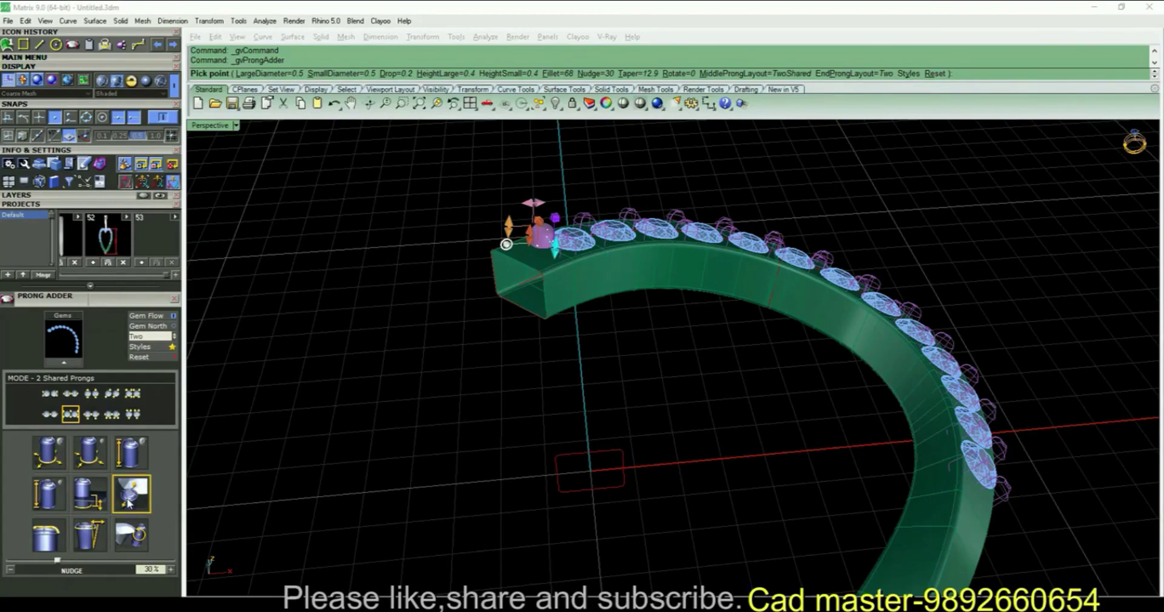
pyautogui.scroll(-2, 758, 281)
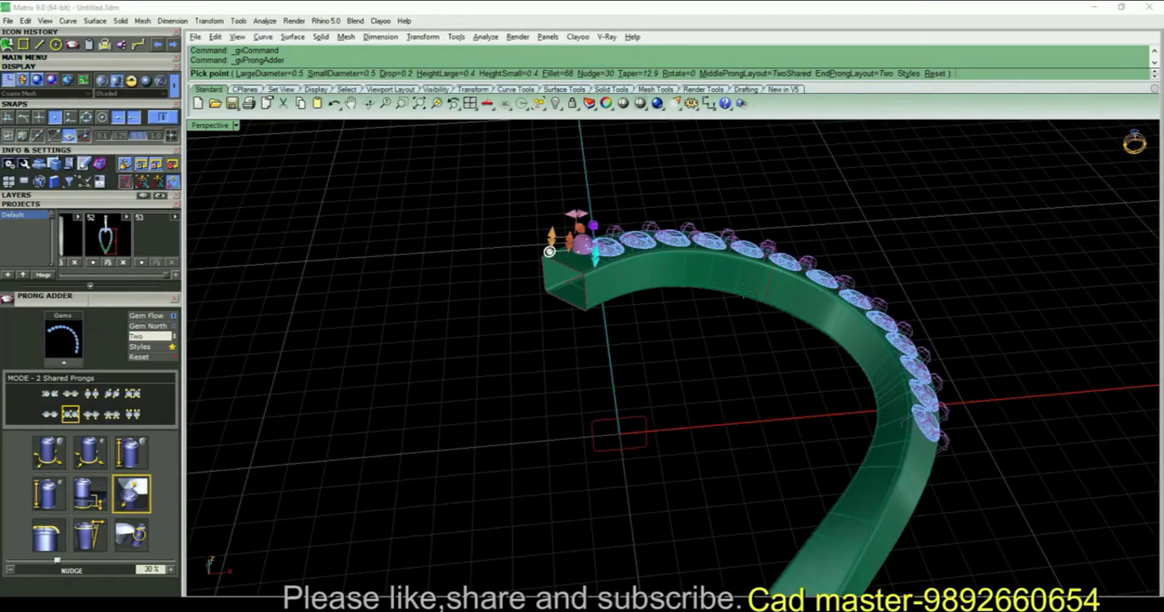
pyautogui.moveTo(549, 251); pyautogui.dragTo(529, 301, button='right')
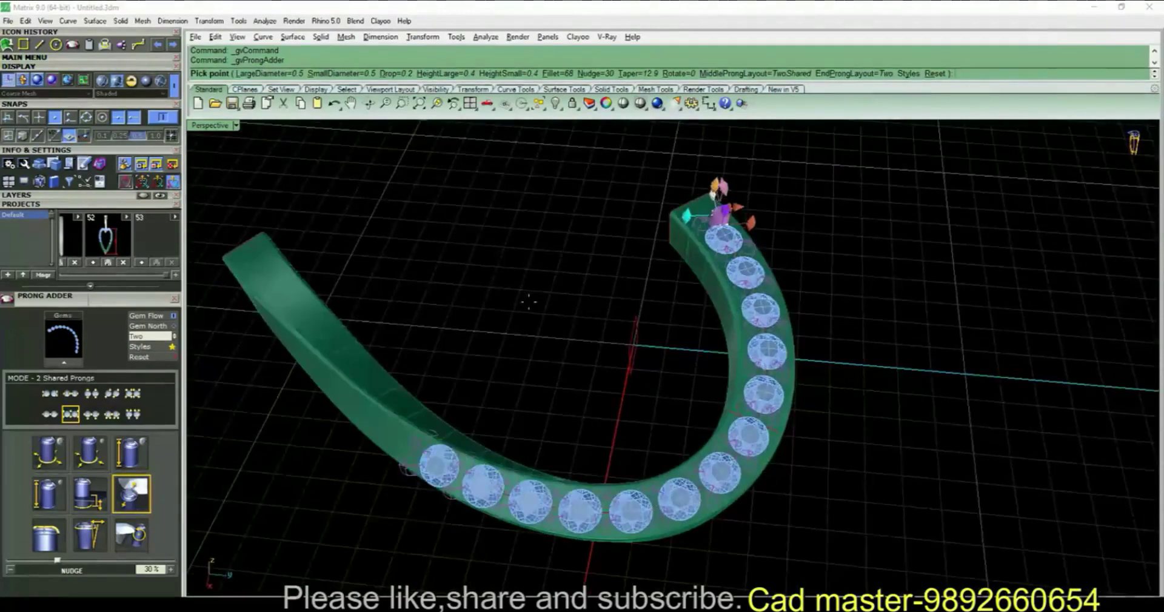
pyautogui.rightClick(529, 302)
pyautogui.keyDown('shift'); pyautogui.moveTo(561, 379); pyautogui.dragTo(695, 320, button='right'); pyautogui.keyUp('shift')
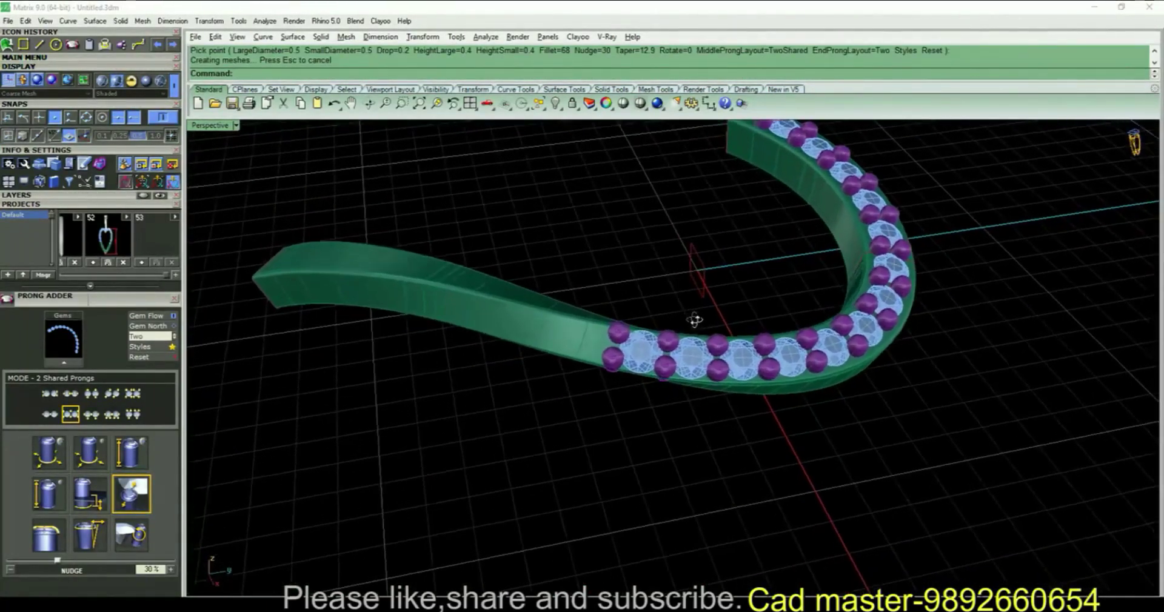
# Ungroup the prongs and delete one of the two end prongs beside the last gem at the band's plain section.
pyautogui.scroll(2, 625, 345)
pyautogui.click(616, 355)
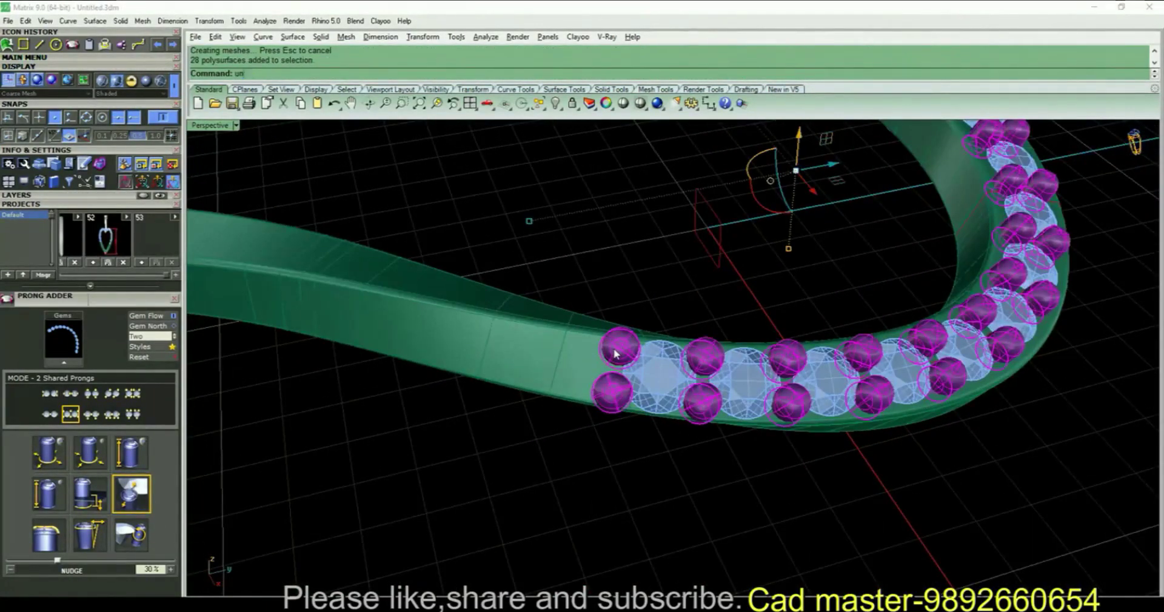
pyautogui.click(618, 345)
pyautogui.press('Delete')
# Try to shift the prongs around the last gem by hand to fit it better.
pyautogui.click(614, 397)
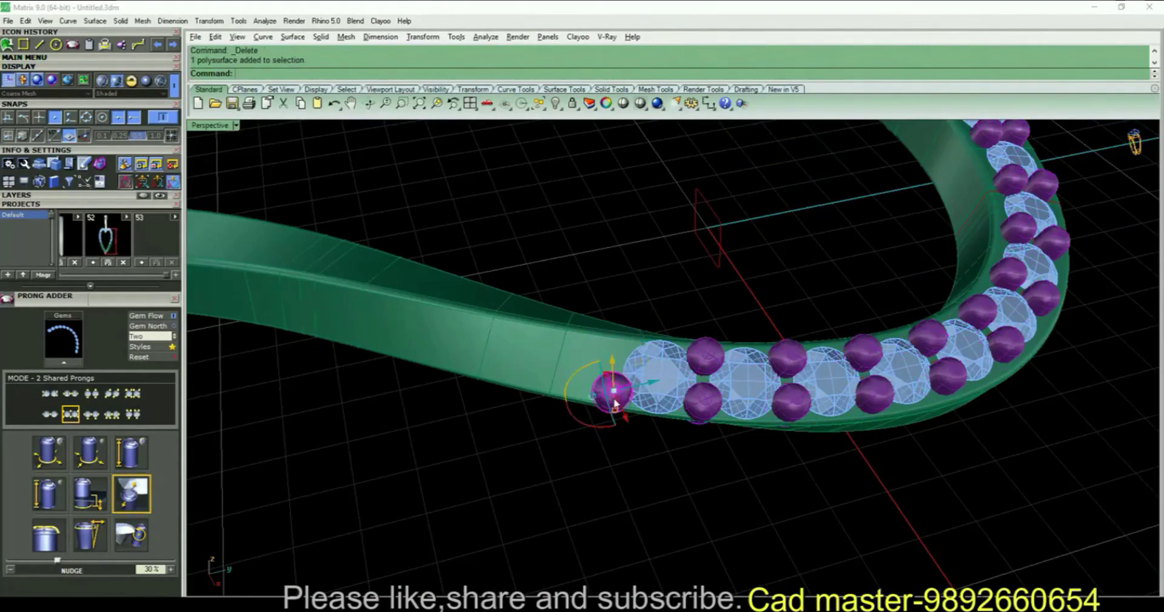
pyautogui.moveTo(680, 387); pyautogui.dragTo(628, 347, button='right')
pyautogui.scroll(4, 636, 365)
pyautogui.click(634, 363)
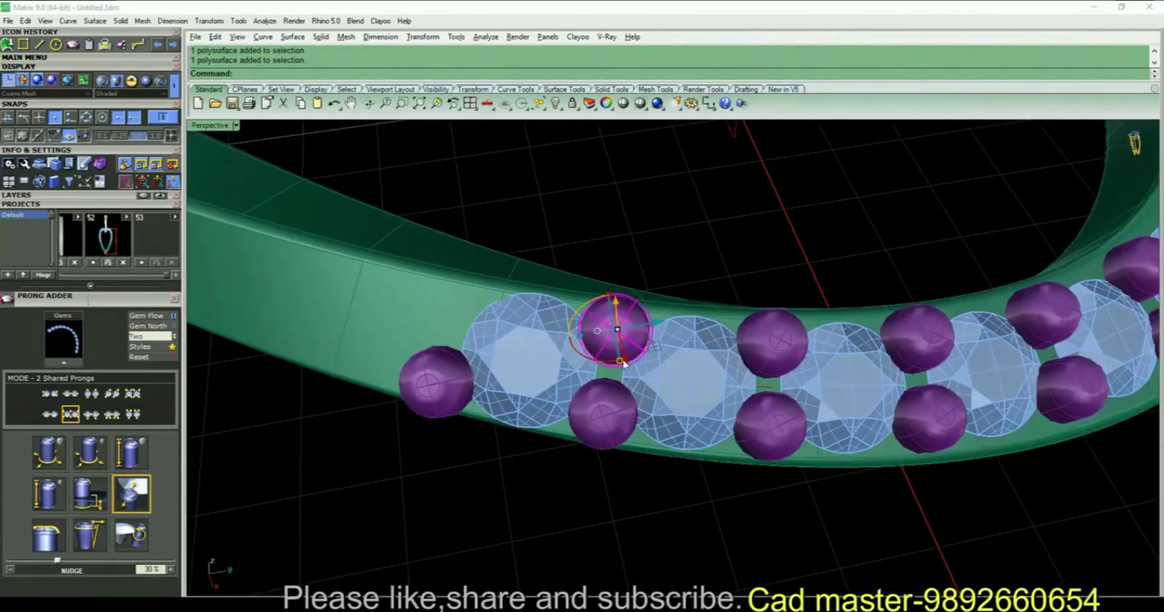
pyautogui.scroll(3, 599, 332)
pyautogui.moveTo(682, 344); pyautogui.dragTo(680, 365)
pyautogui.press('Escape')
pyautogui.scroll(-5, 675, 345)
pyautogui.scroll(-6, 675, 346)
pyautogui.moveTo(674, 347); pyautogui.dragTo(684, 266, button='right')
pyautogui.scroll(6, 639, 367)
# Delete the remaining end prong and the shared prong pair between the last two gems.
pyautogui.click(670, 368)
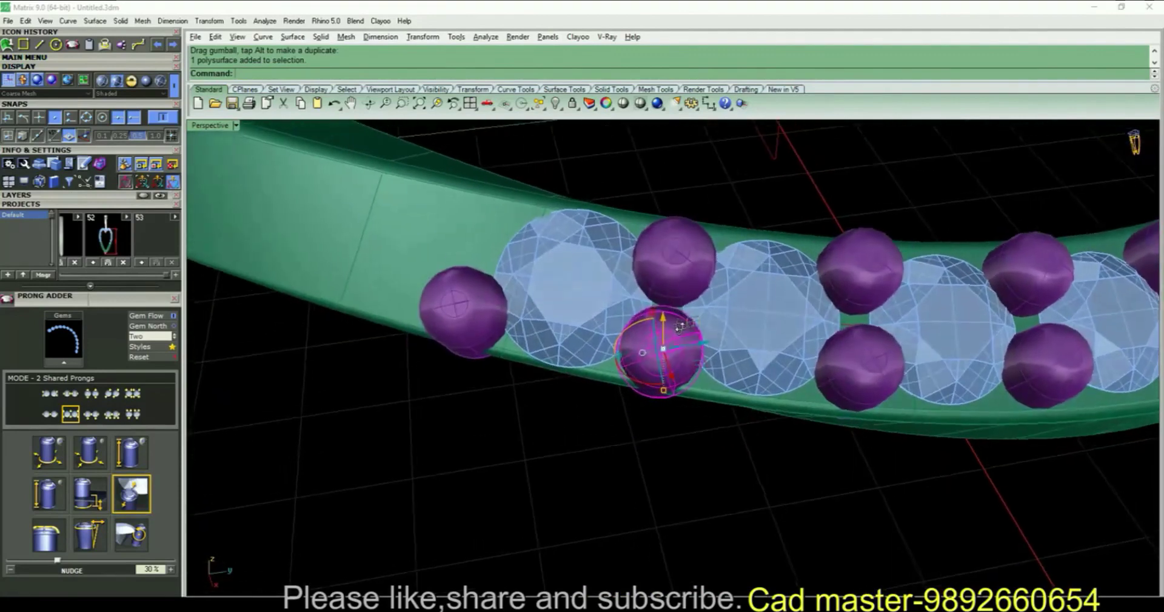
pyautogui.click(687, 262)
pyautogui.keyDown('shift'); pyautogui.click(463, 311); pyautogui.keyUp('shift')
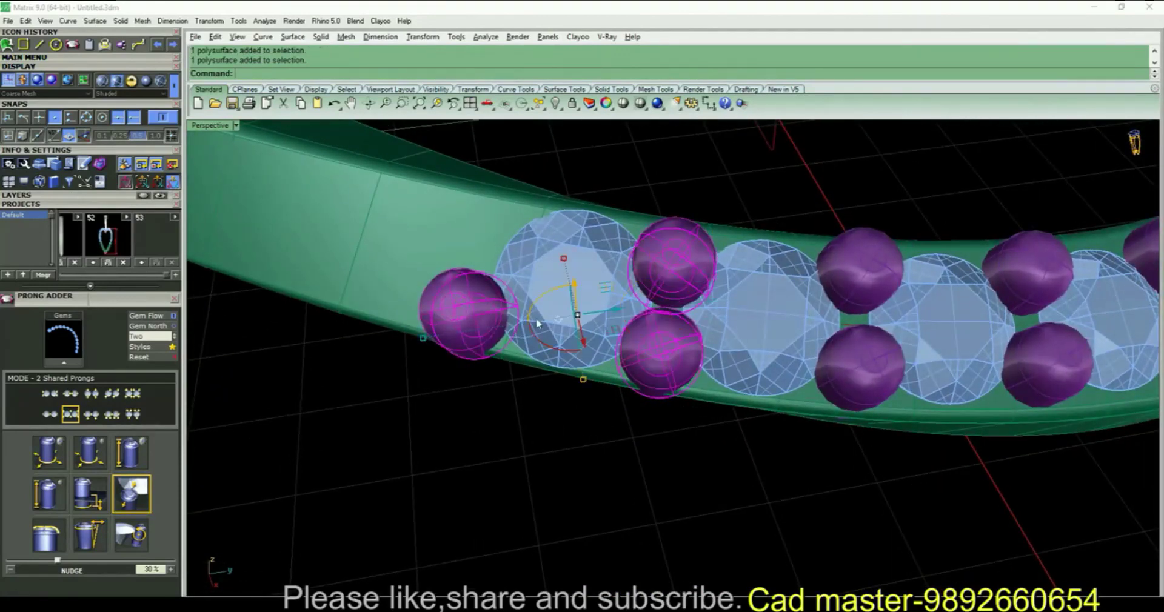
pyautogui.press('Delete')
# Start Prong on Surface on the band surface and set the prong height to 0.4 mm.
pyautogui.click(446, 242)
pyautogui.rightClick(447, 241)
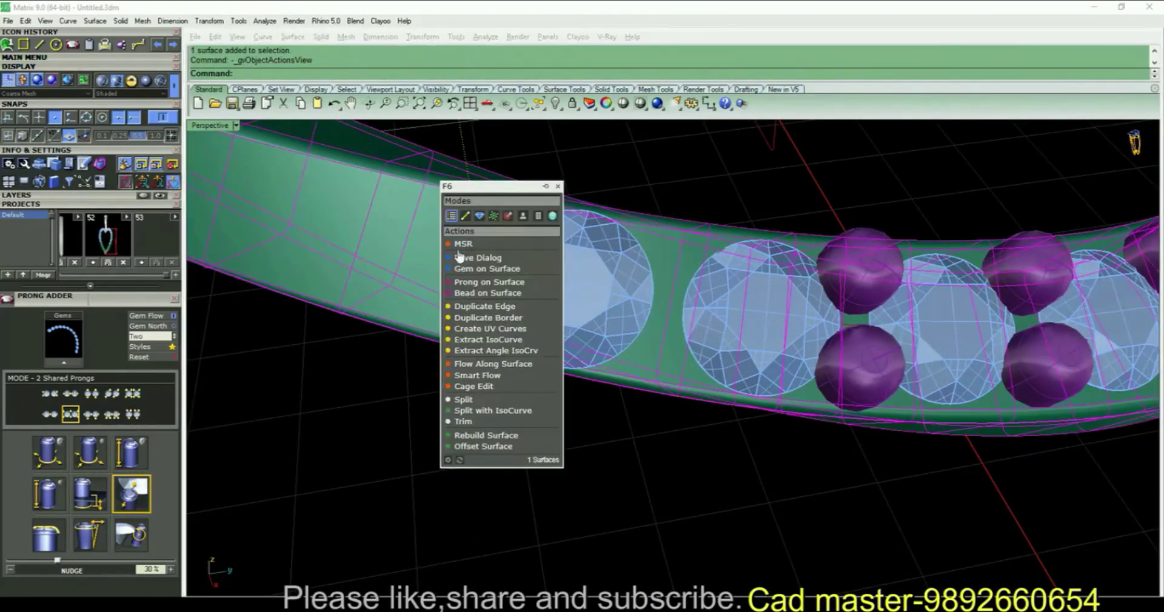
pyautogui.click(485, 286)
pyautogui.moveTo(512, 269); pyautogui.dragTo(554, 266, button='right')
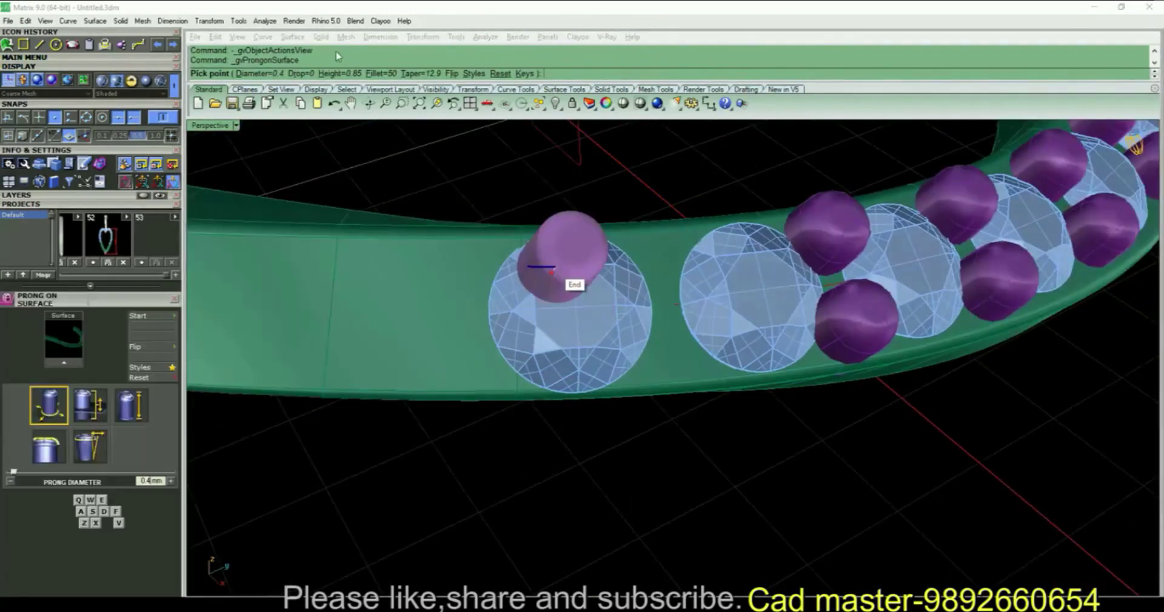
pyautogui.click(350, 75)
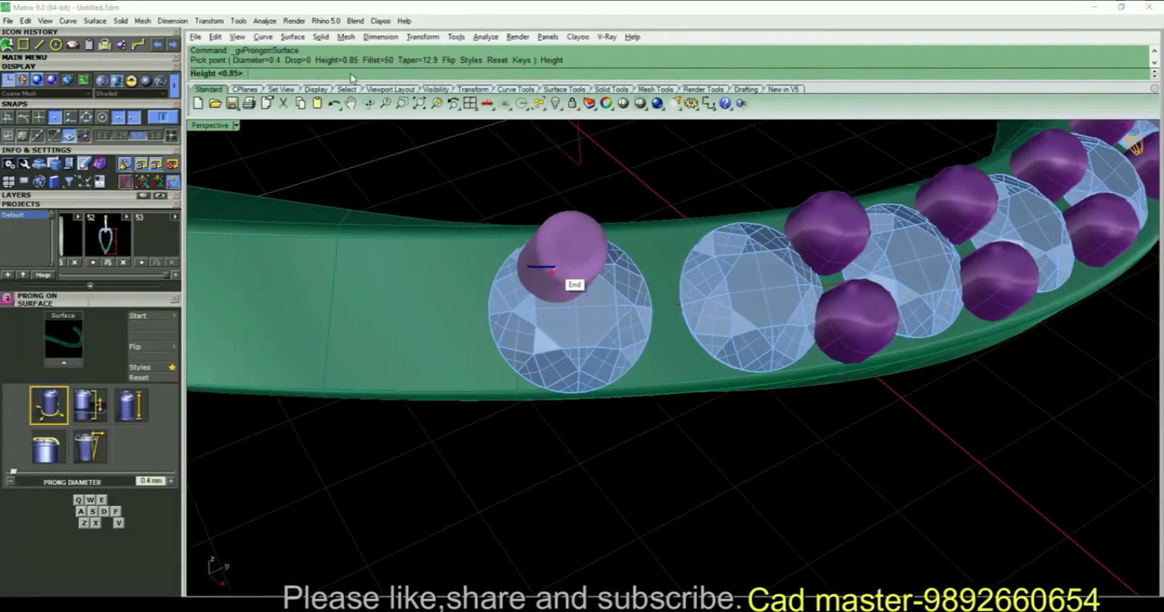
pyautogui.write('4')
pyautogui.press('Return')
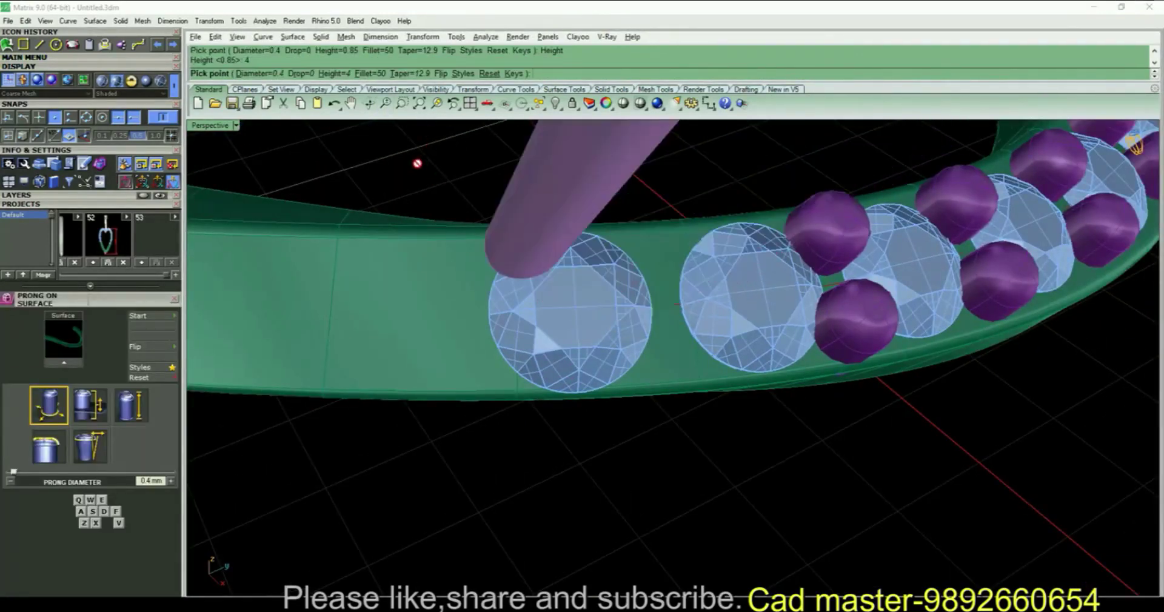
pyautogui.click(344, 74)
pyautogui.write('.4')
pyautogui.press('Return')
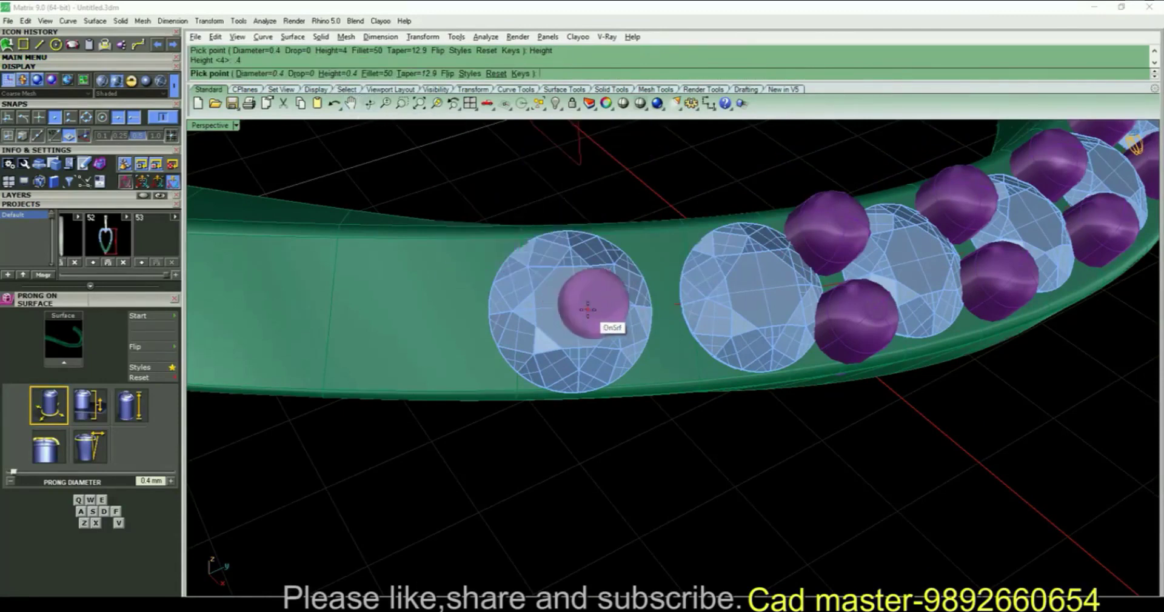
# Set the prong drop to 0.2 mm.
pyautogui.moveTo(636, 298); pyautogui.dragTo(623, 308, button='right')
pyautogui.moveTo(704, 250)
pyautogui.mouseDown(button='right')
pyautogui.moveTo(695, 267)
pyautogui.moveTo(694, 250)
pyautogui.mouseUp(button='right')
pyautogui.click(94, 412)
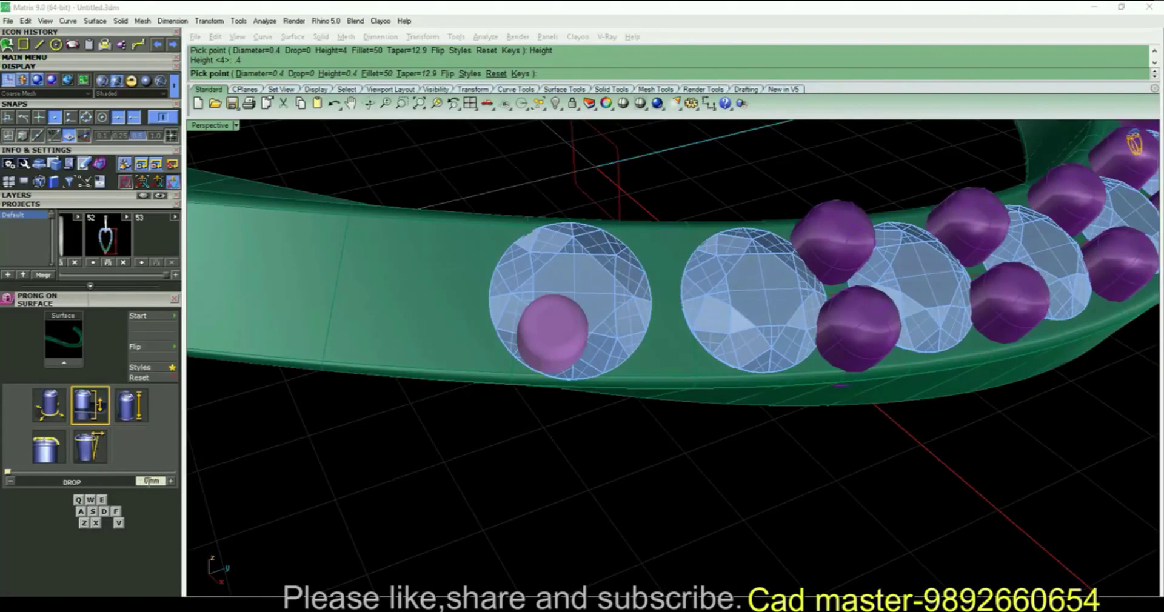
pyautogui.moveTo(149, 482); pyautogui.dragTo(131, 482)
pyautogui.write('.2')
pyautogui.press('Return')
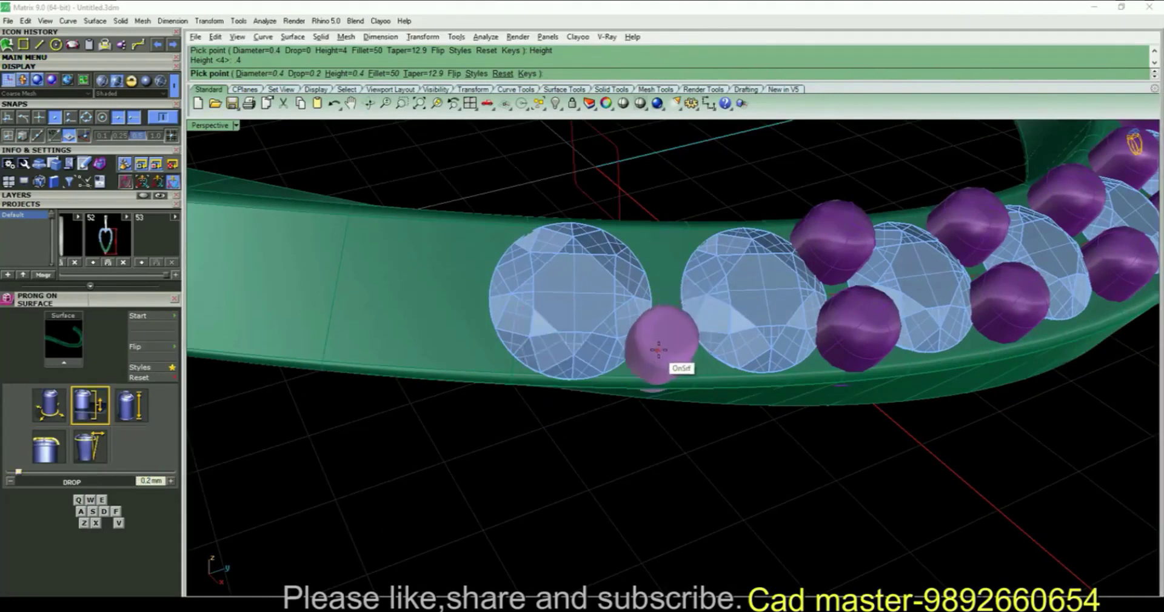
pyautogui.press('Left')
pyautogui.press('Left')
# Place two prongs between the last two gems and one centred prong at the outer end of the last gem.
pyautogui.moveTo(665, 264); pyautogui.dragTo(634, 291, button='right')
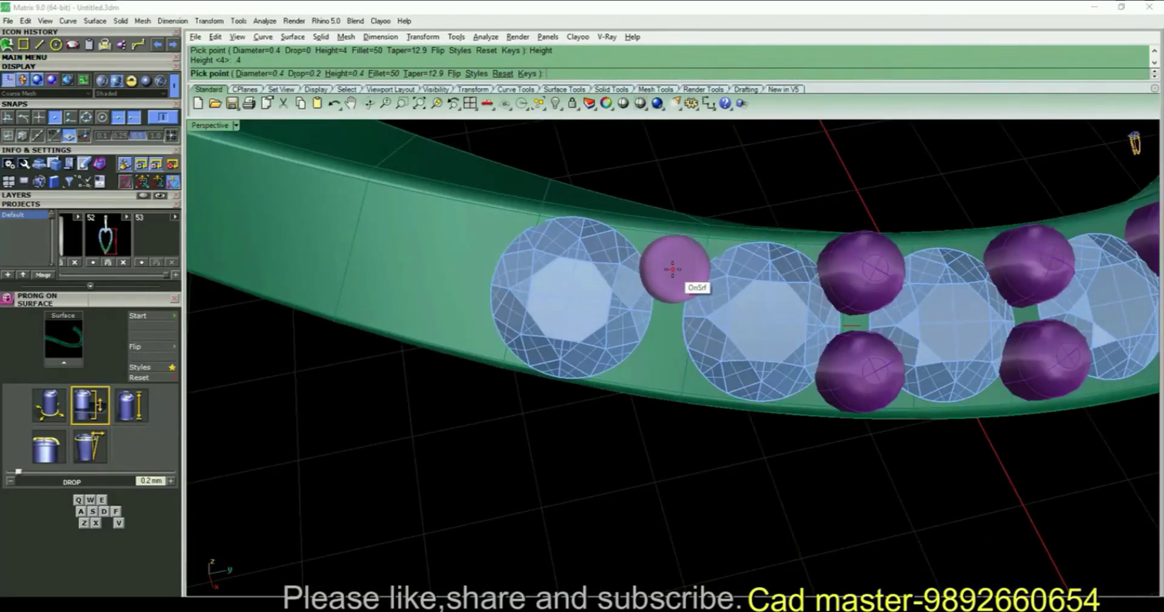
pyautogui.click(673, 269)
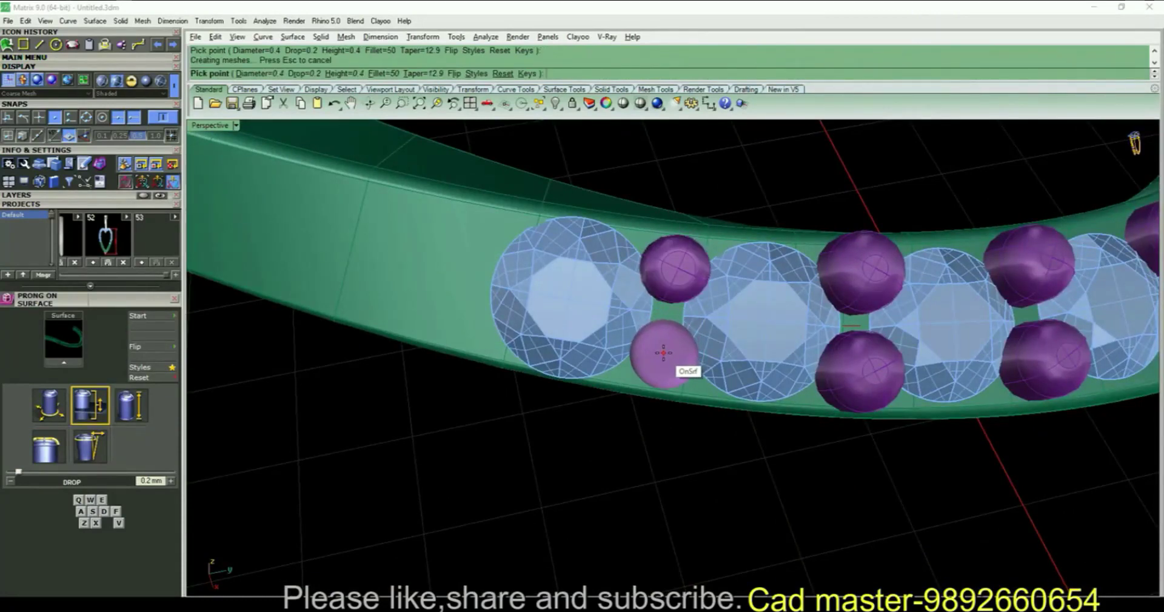
pyautogui.click(664, 353)
pyautogui.moveTo(664, 353); pyautogui.dragTo(703, 348, button='right')
pyautogui.moveTo(487, 327); pyautogui.dragTo(471, 318, button='right')
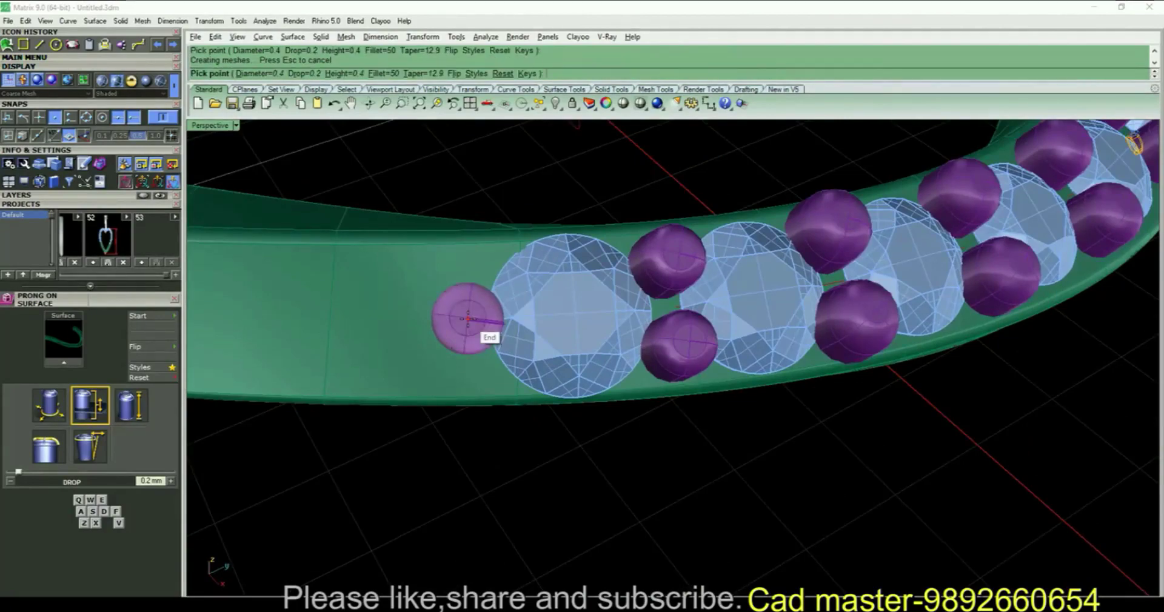
pyautogui.rightClick(468, 319)
pyautogui.scroll(-9, 667, 367)
pyautogui.moveTo(730, 385); pyautogui.dragTo(810, 347, button='right')
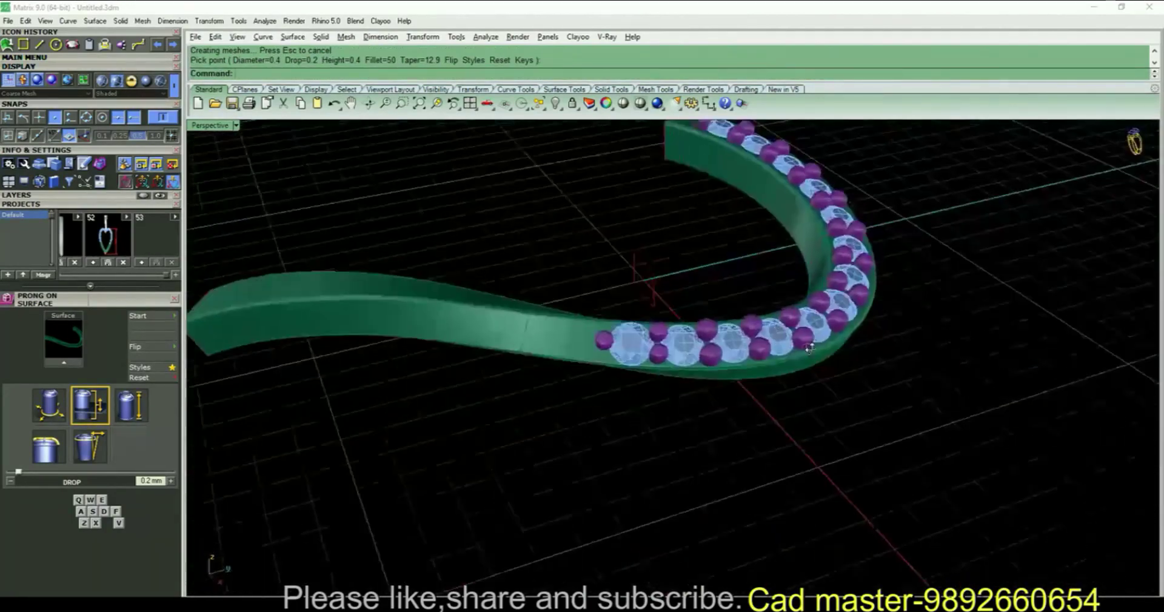
pyautogui.hotkey('ctrl', 'F1')
pyautogui.scroll(-3, 829, 332)
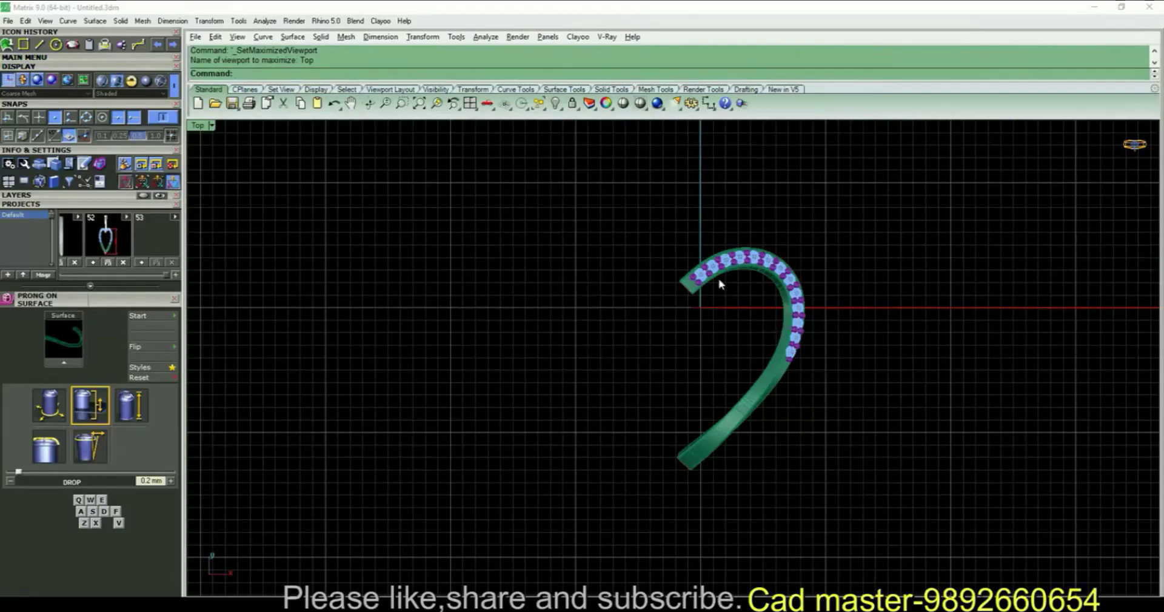
pyautogui.click(758, 392)
pyautogui.hotkey('ctrl', 'F4')
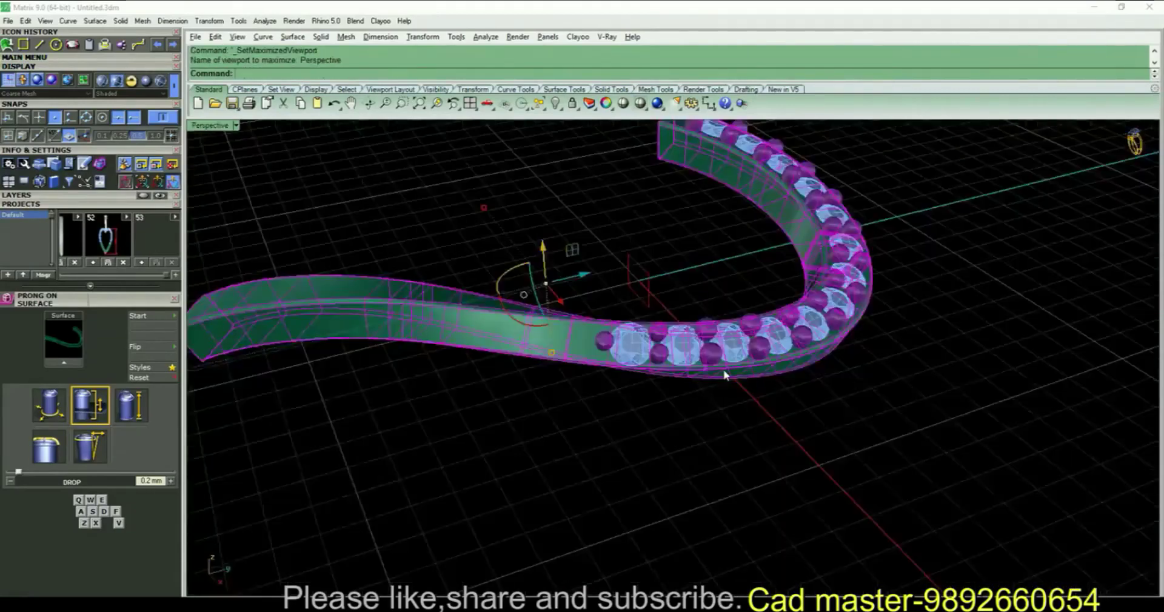
pyautogui.press('Escape')
# Cap the open ends of the band surface to make it a solid.
pyautogui.moveTo(725, 374); pyautogui.dragTo(540, 271, button='right')
pyautogui.click(540, 271)
pyautogui.write('cap')
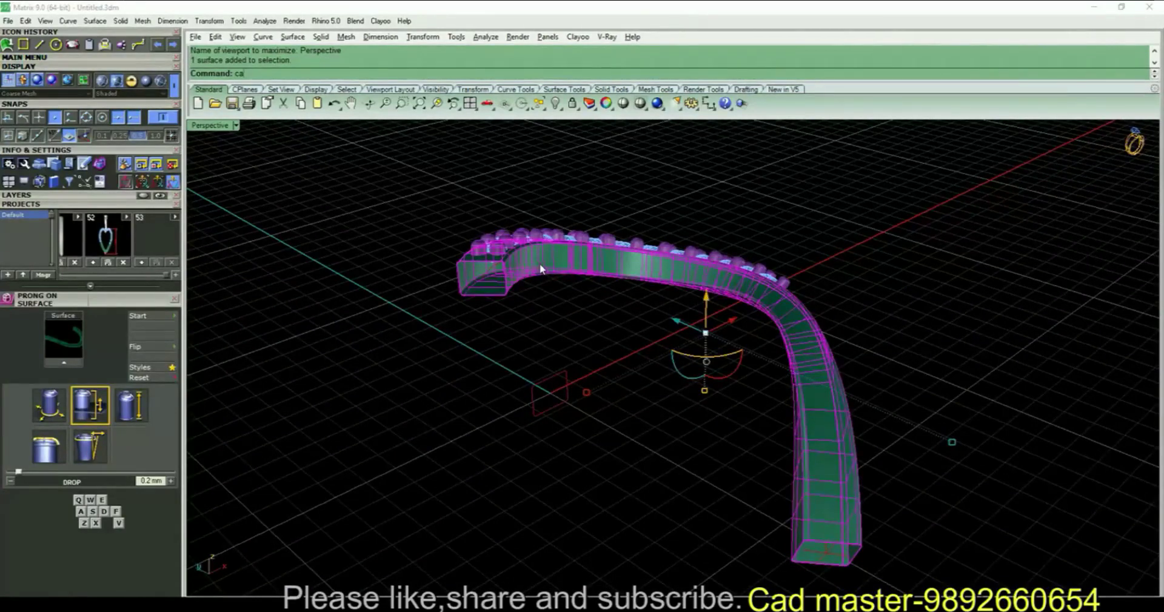
pyautogui.press('Return')
# Create a vertical cut plane through the origin across both ends of the band in the Top view using CutPlane.
pyautogui.hotkey('ctrl', 'F2')
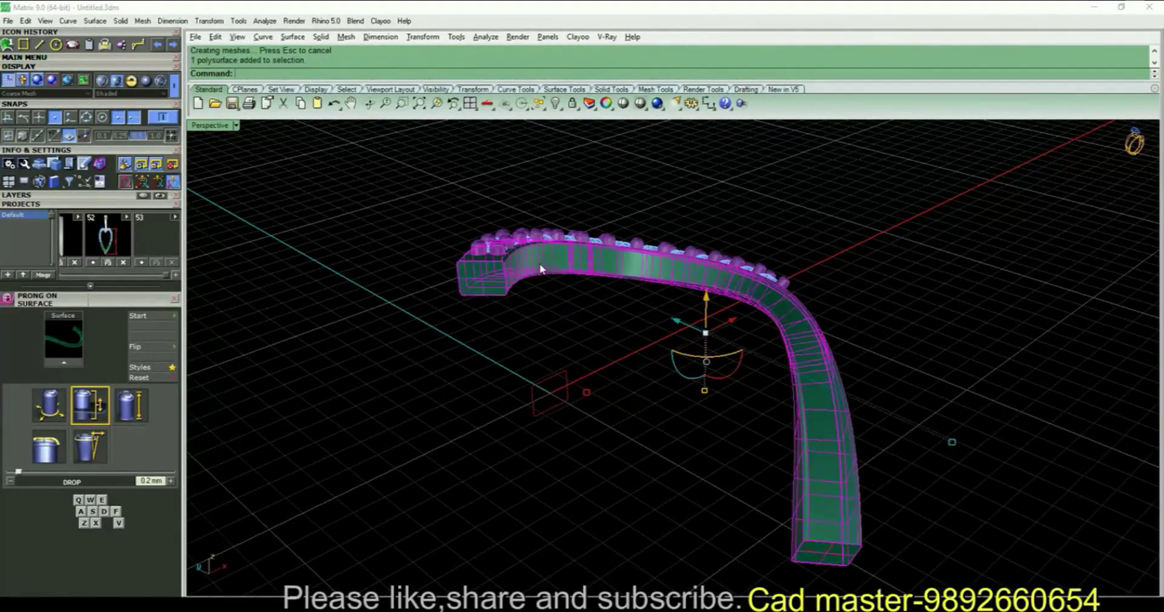
pyautogui.write('Cut')
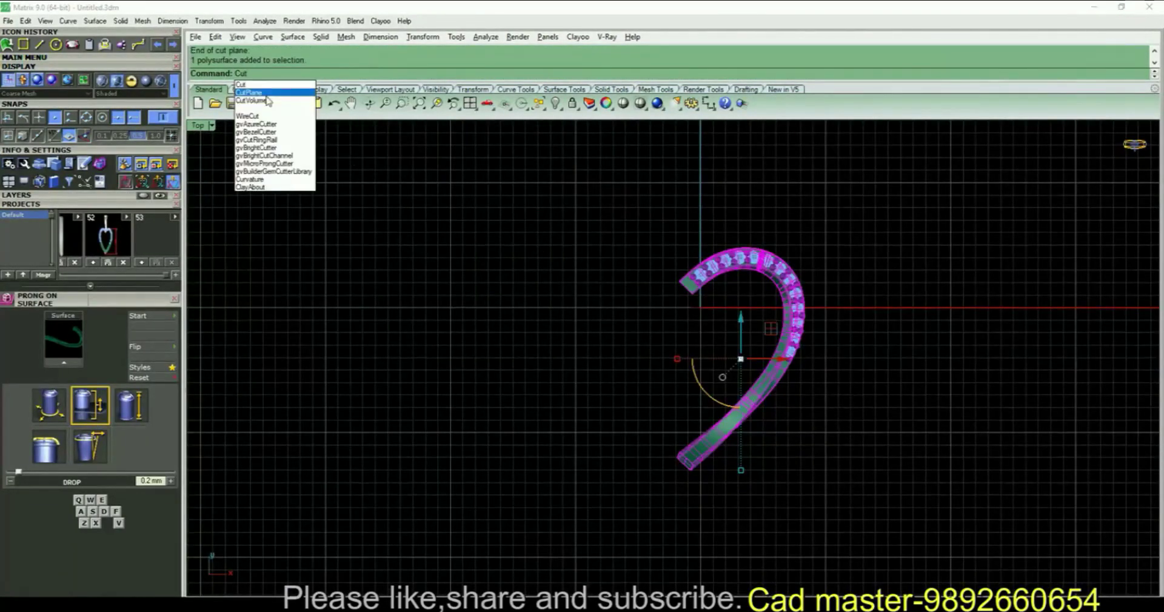
pyautogui.click(260, 94)
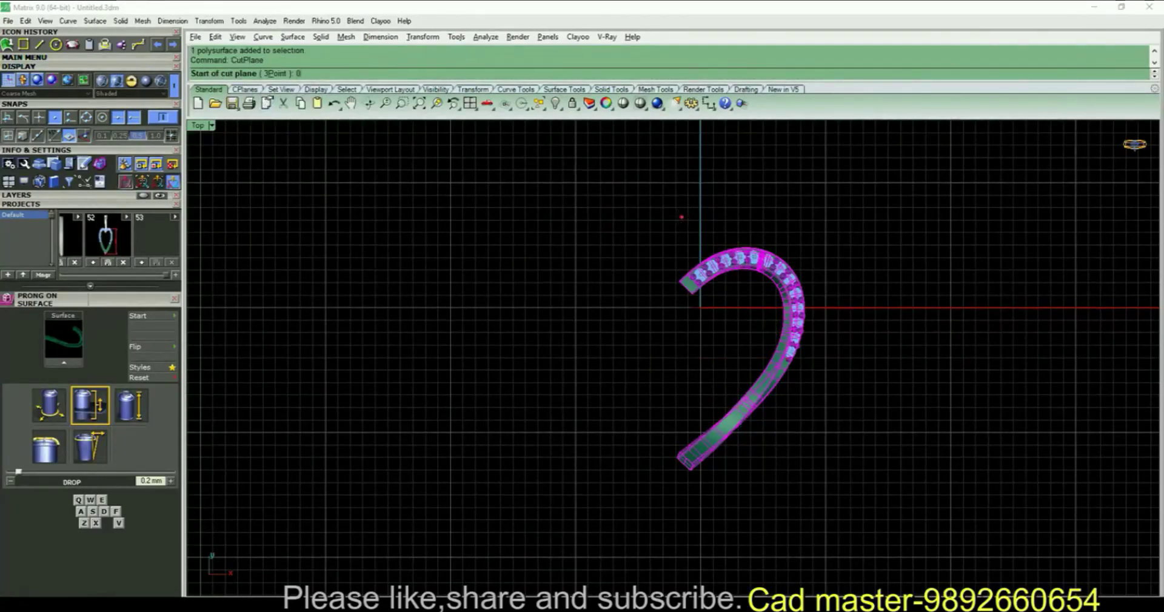
pyautogui.click(733, 187)
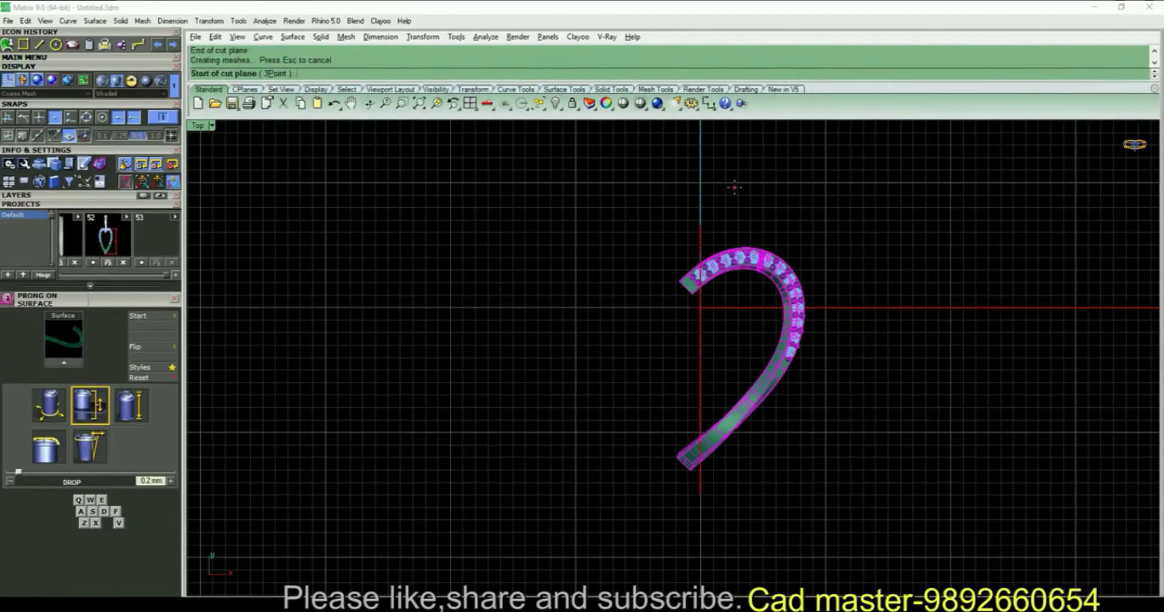
pyautogui.rightClick(736, 191)
pyautogui.hotkey('ctrl', 'F4')
pyautogui.press('Escape')
pyautogui.moveTo(661, 316); pyautogui.dragTo(795, 330, button='right')
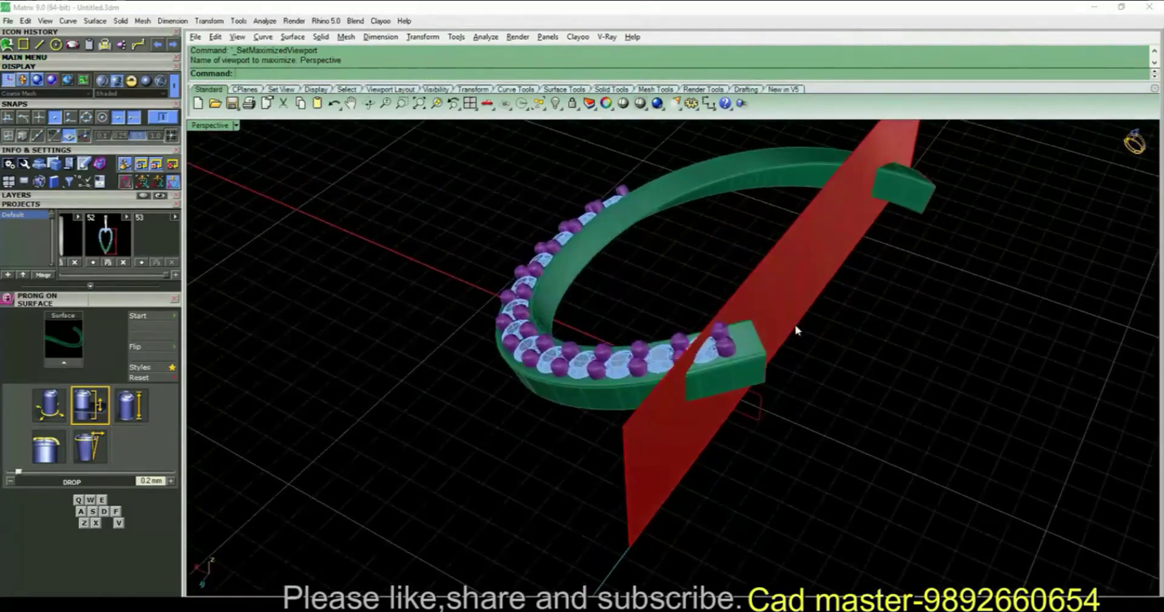
# Boolean split the band with the cut plane and delete both overhanging end pieces and the plane.
pyautogui.click(756, 359)
pyautogui.press('Return')
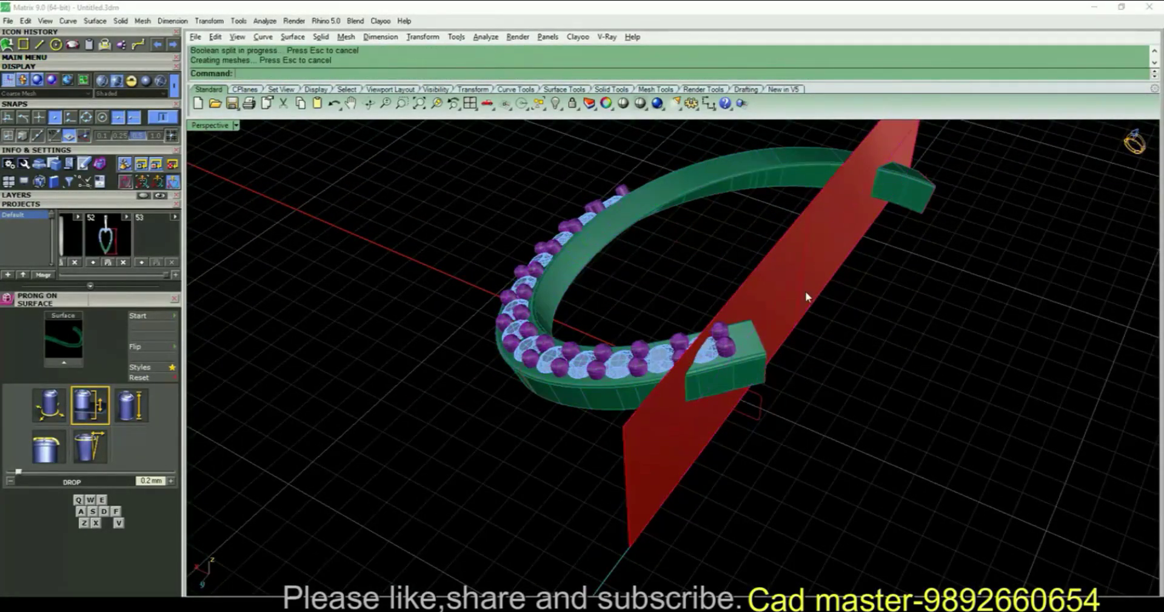
pyautogui.click(740, 376)
pyautogui.keyDown('shift'); pyautogui.click(914, 212); pyautogui.keyUp('shift')
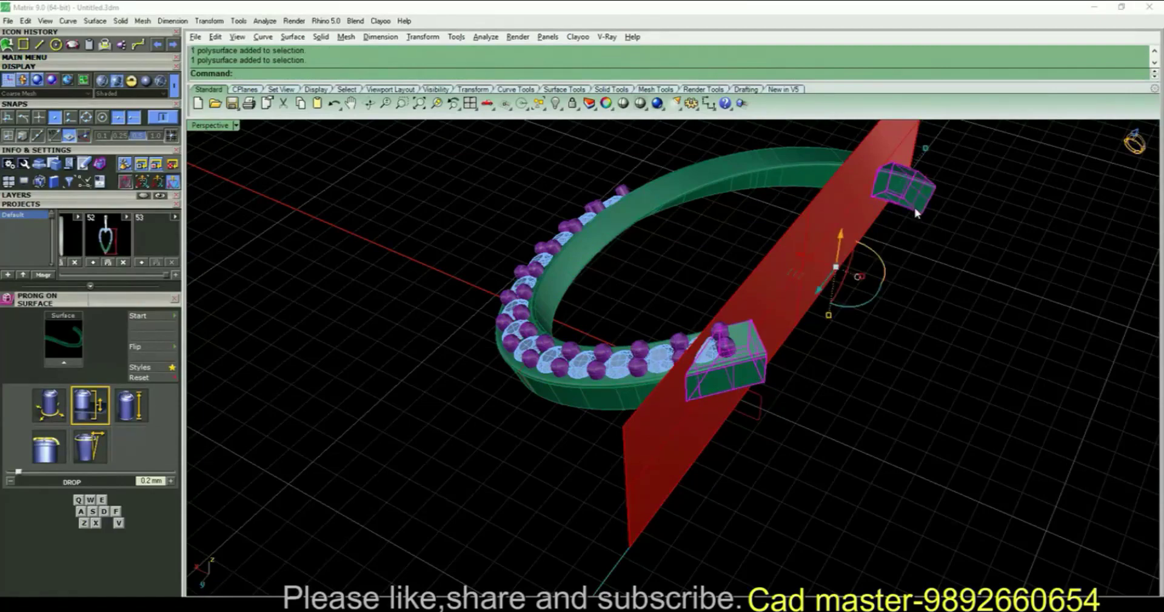
pyautogui.press('Return')
pyautogui.click(845, 231)
pyautogui.press('Delete')
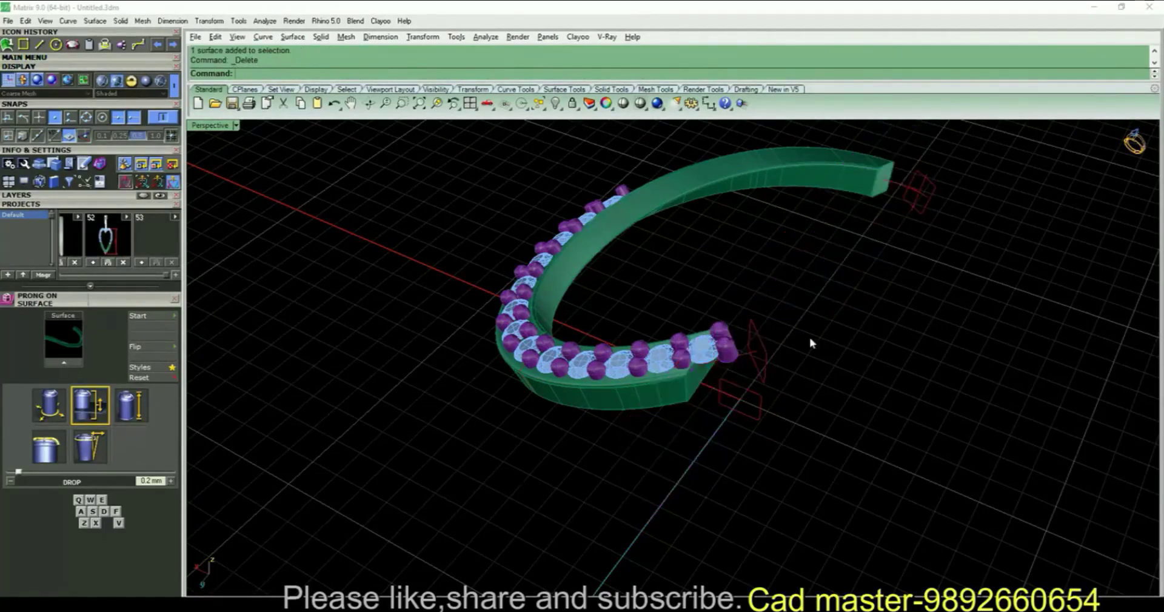
# Create gem cutters for the 13 gems along the band with a lower depth of about -468%.
pyautogui.moveTo(810, 337); pyautogui.dragTo(939, 313, button='right')
pyautogui.scroll(3, 751, 296)
pyautogui.click(695, 297)
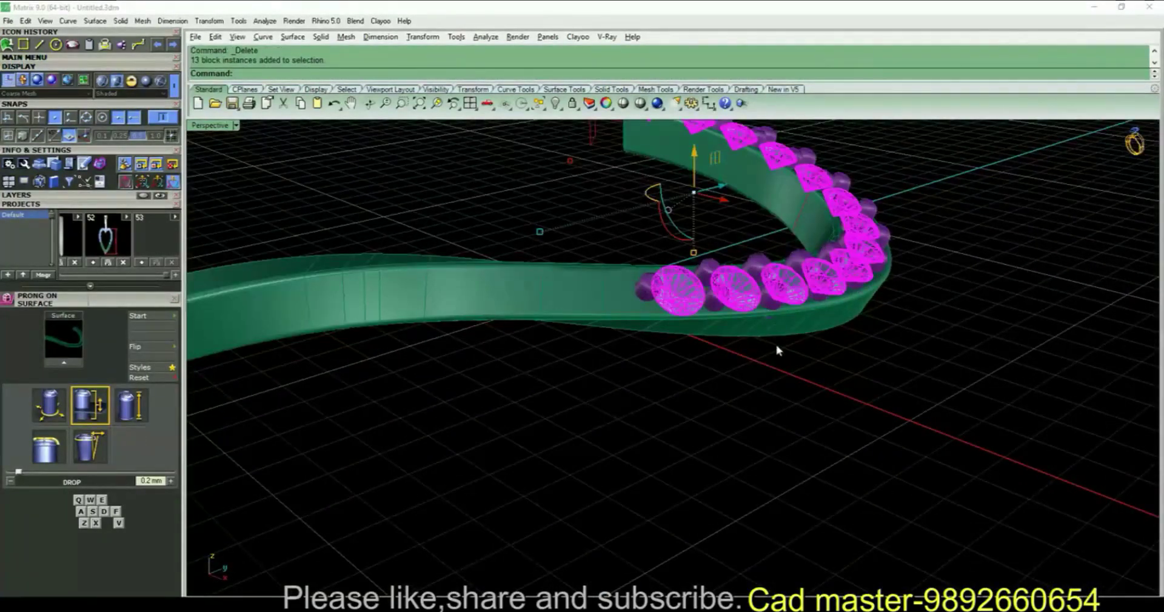
pyautogui.click(36, 57)
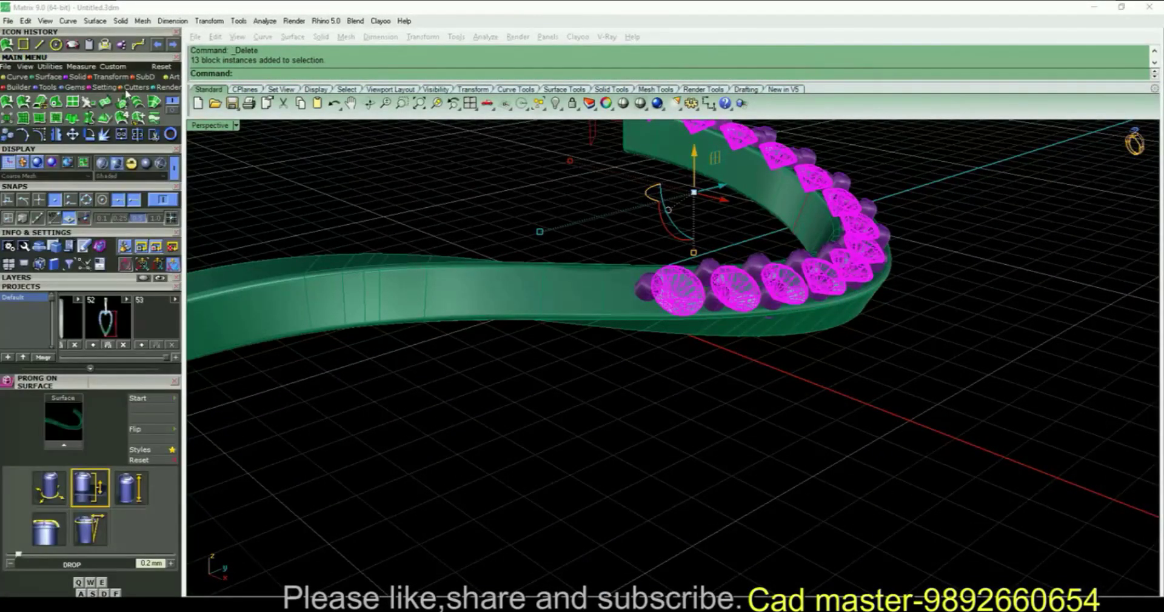
pyautogui.click(127, 88)
pyautogui.click(7, 103)
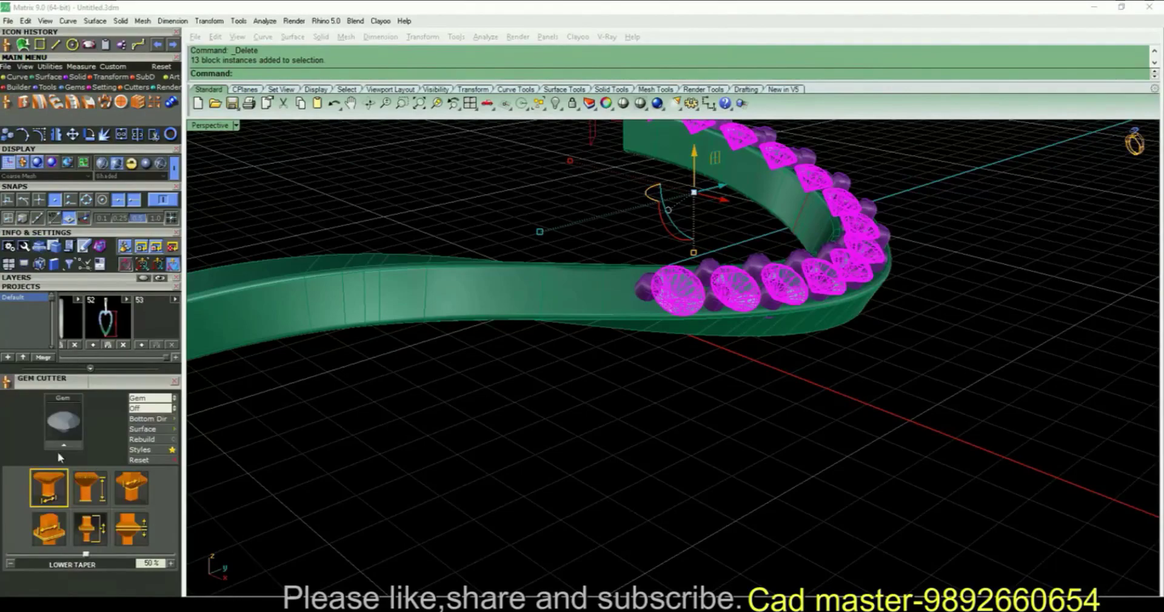
pyautogui.moveTo(764, 351); pyautogui.dragTo(725, 370, button='right')
pyautogui.moveTo(495, 239); pyautogui.dragTo(496, 333)
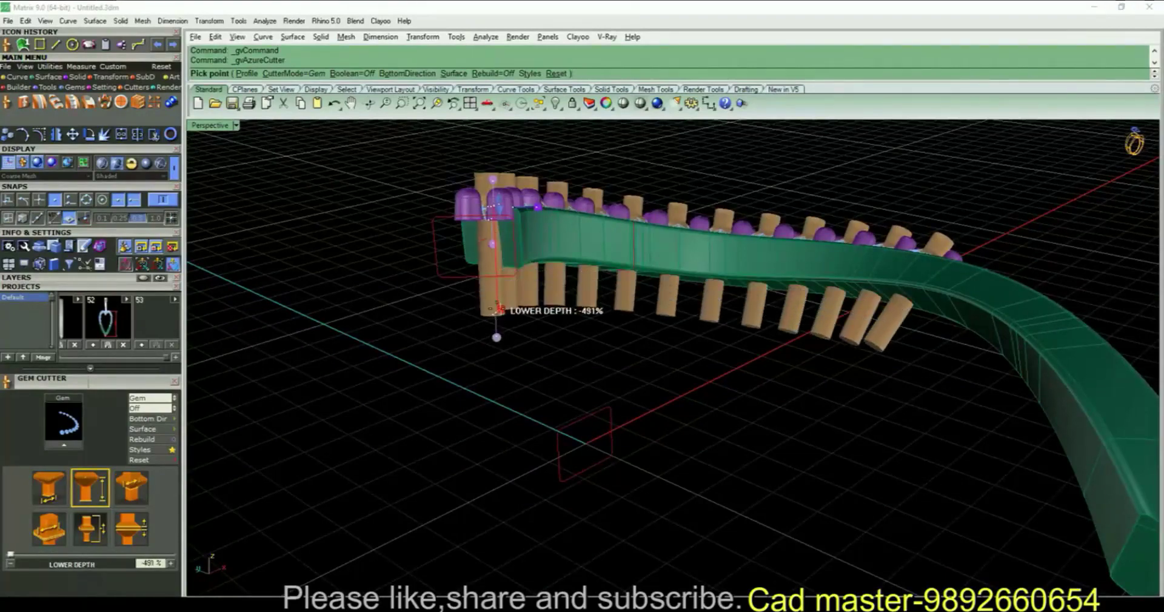
# Set the gem cutters' Z offset to 30% and finish the cutters.
pyautogui.moveTo(496, 332); pyautogui.dragTo(646, 216, button='right')
pyautogui.scroll(3, 647, 217)
pyautogui.scroll(3, 668, 261)
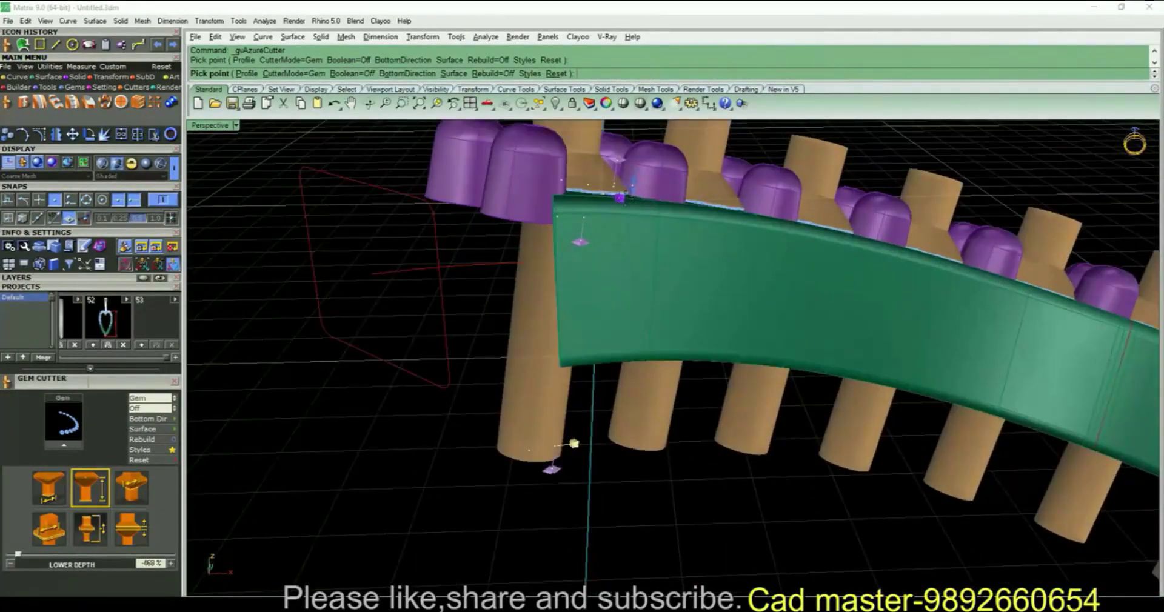
pyautogui.moveTo(619, 199); pyautogui.dragTo(621, 179)
pyautogui.scroll(-3, 604, 219)
pyautogui.moveTo(603, 219); pyautogui.dragTo(725, 274, button='right')
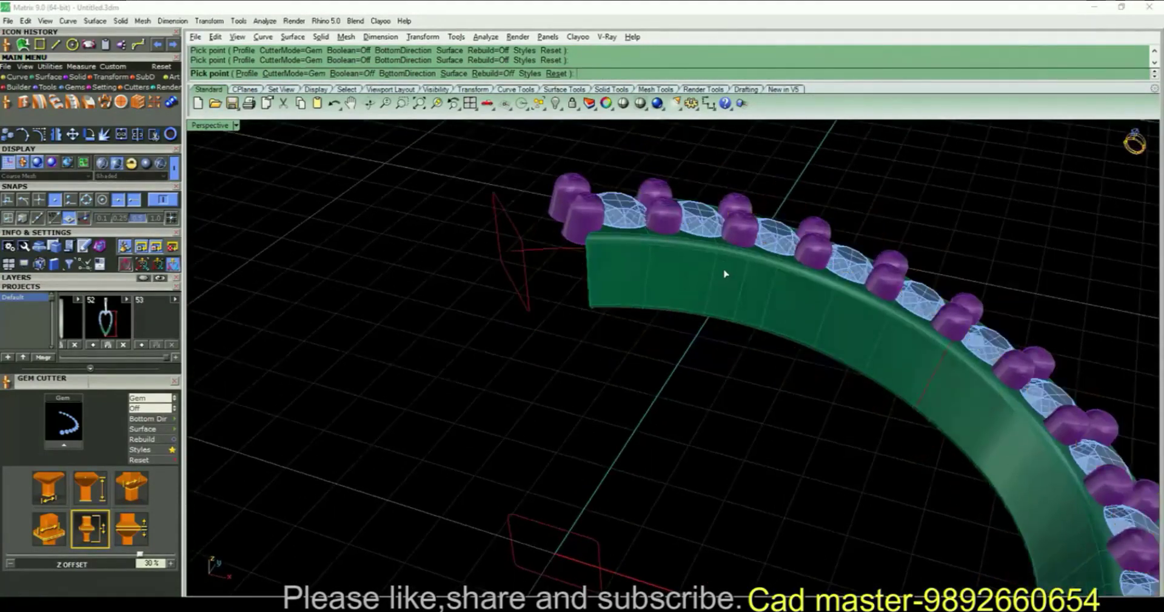
pyautogui.press('Return')
# Boolean subtract the gem cutters from the band with DeleteInput=No and hide the Cutting layer.
pyautogui.click(722, 271)
pyautogui.write('bd')
pyautogui.press('Return')
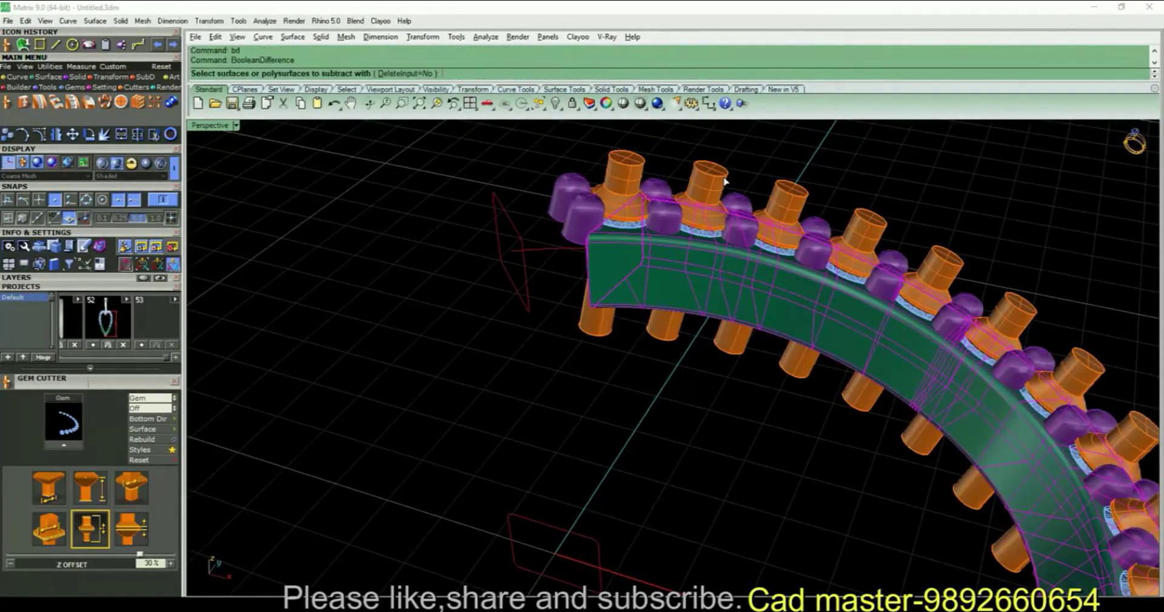
pyautogui.click(719, 169)
pyautogui.press('Return')
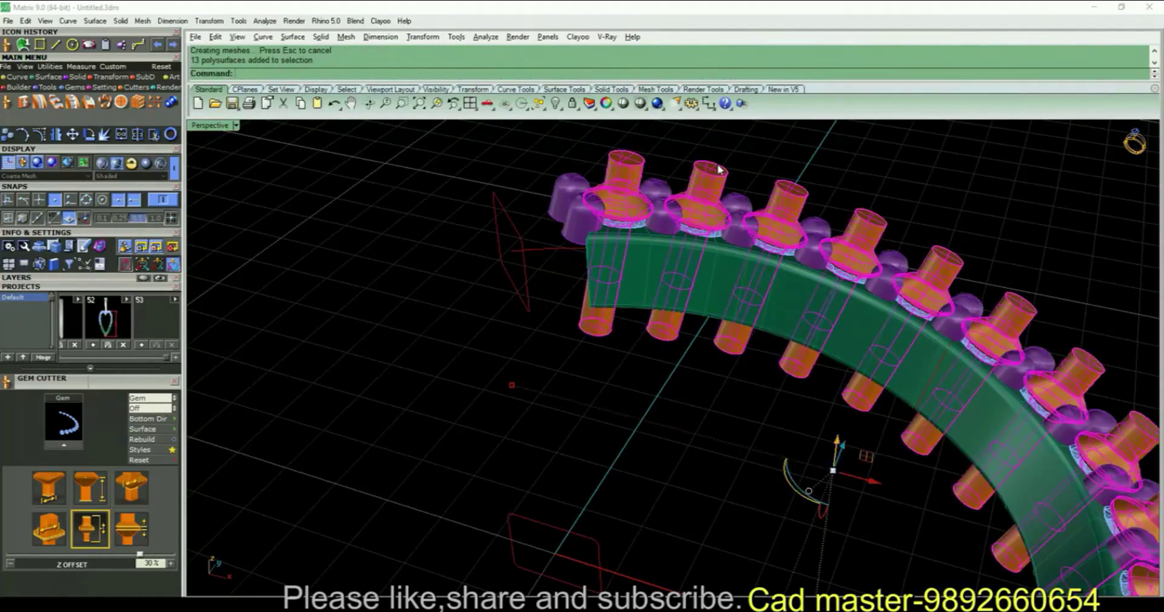
pyautogui.click(24, 265)
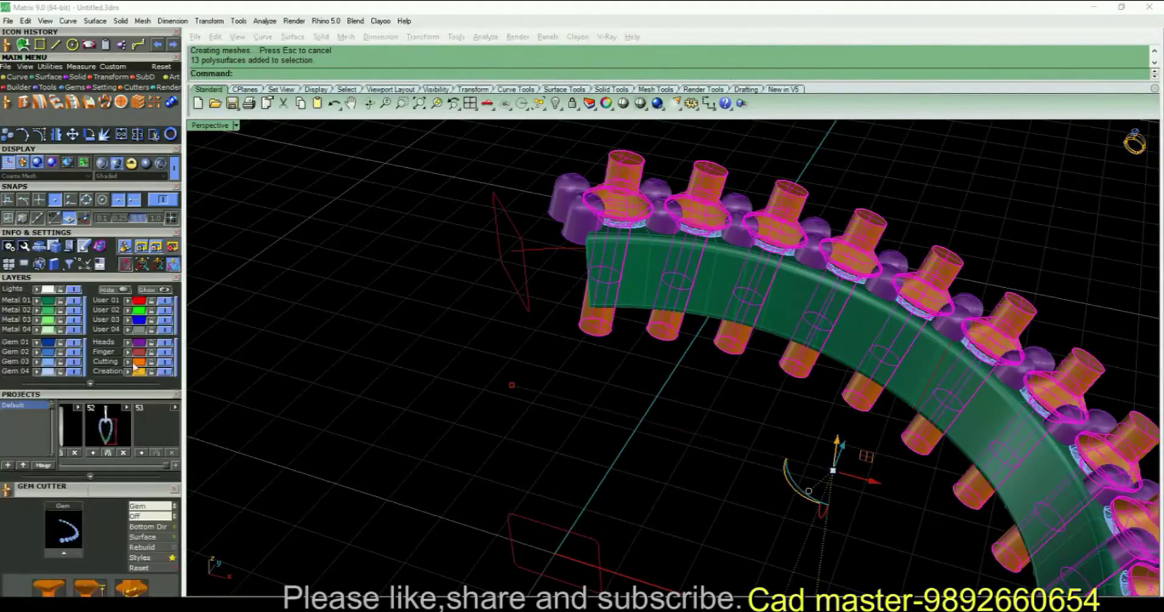
pyautogui.click(164, 362)
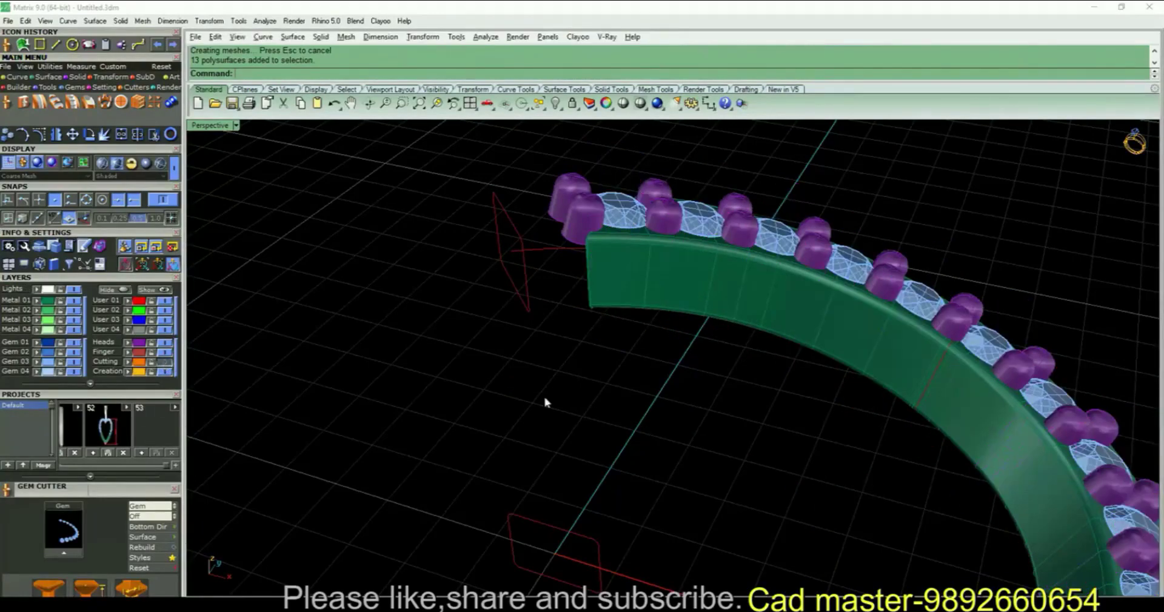
# Select all curves in the Top view and hide them with the User 02 layer.
pyautogui.moveTo(545, 402); pyautogui.dragTo(719, 384, button='right')
pyautogui.hotkey('ctrl', 'F1')
pyautogui.scroll(-4, 664, 267)
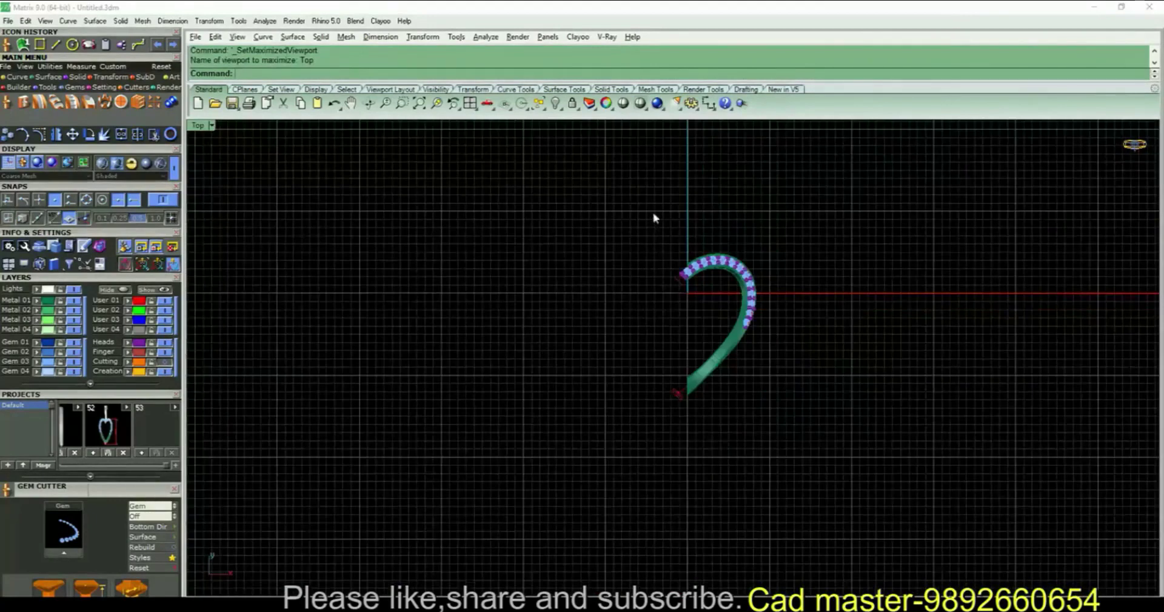
pyautogui.scroll(4, 726, 276)
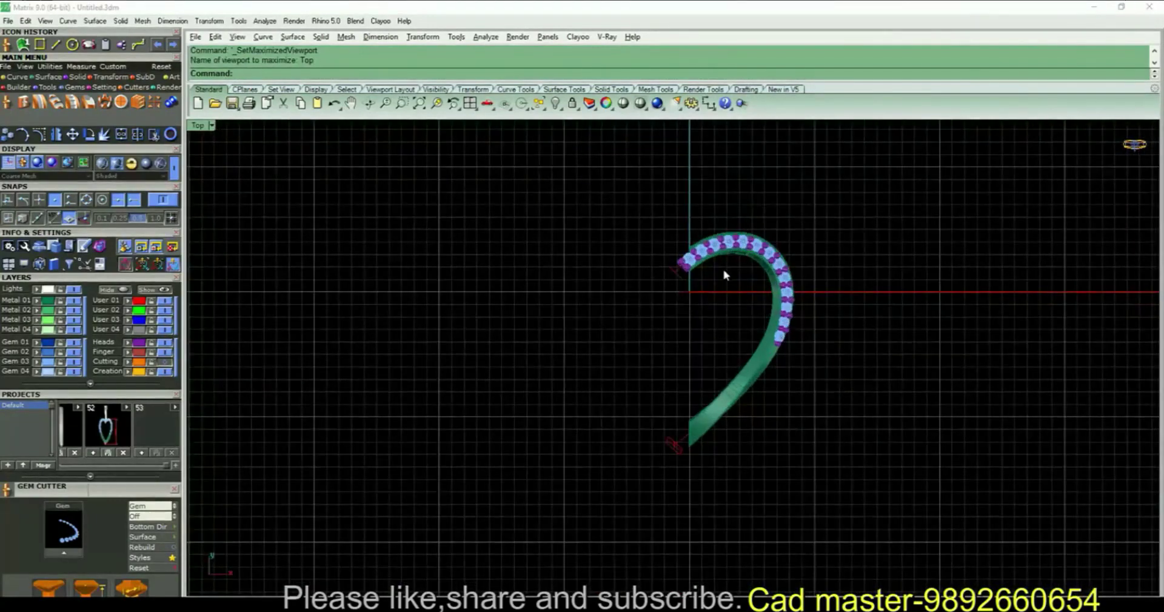
pyautogui.click(537, 106)
pyautogui.click(610, 179)
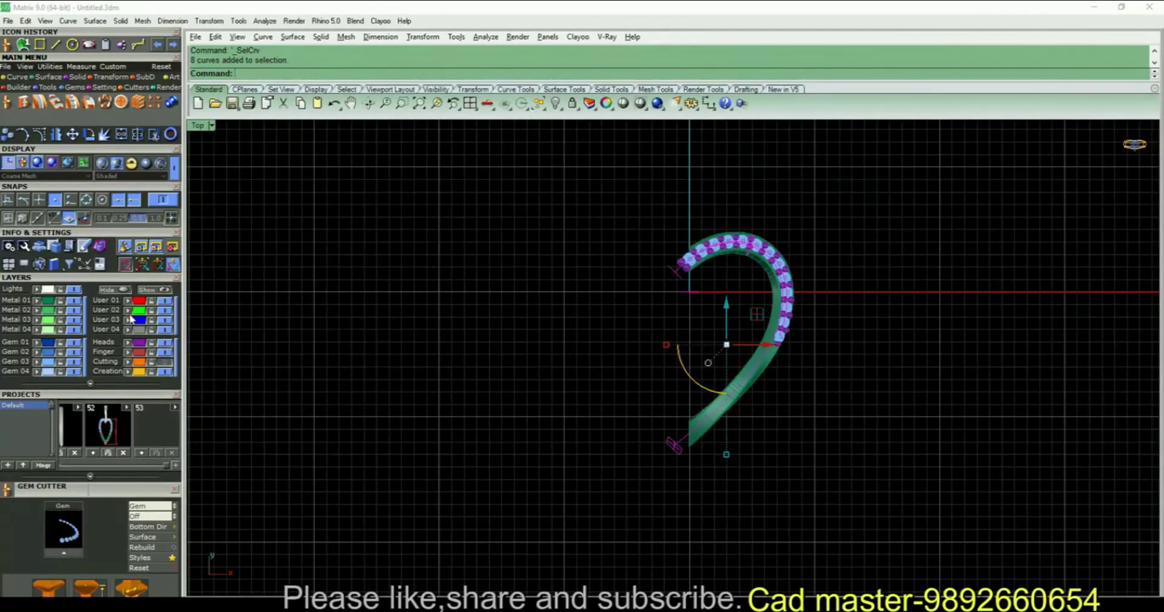
pyautogui.click(165, 311)
# Delete the outer upper prong that overhangs the centre line at the band's gem-set end.
pyautogui.moveTo(852, 183); pyautogui.dragTo(762, 384)
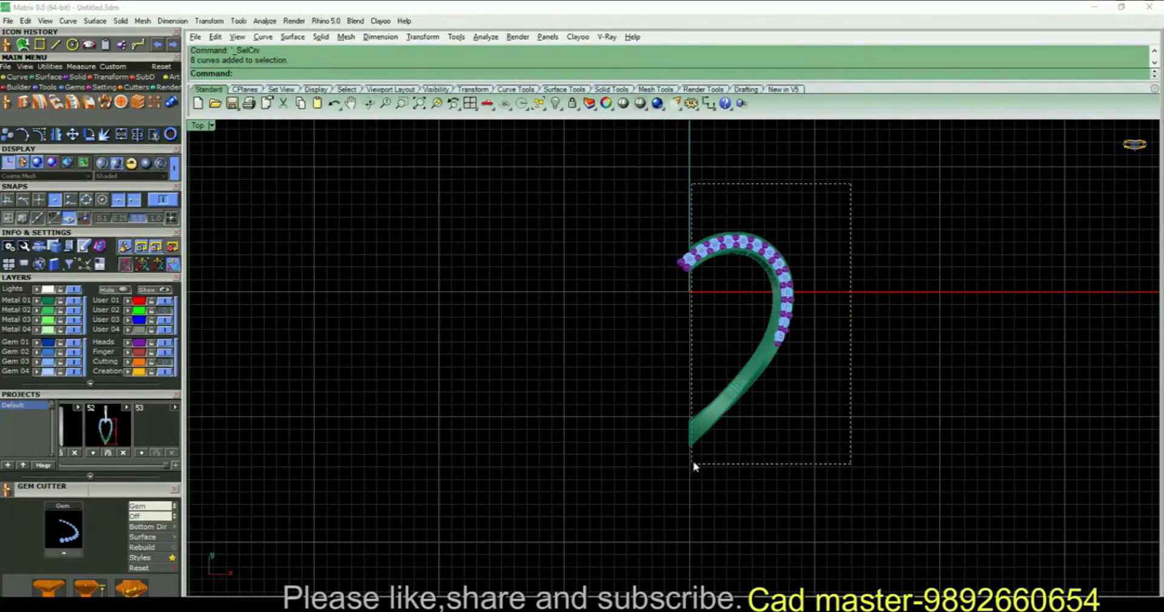
pyautogui.moveTo(694, 465); pyautogui.dragTo(694, 466)
pyautogui.scroll(5, 698, 243)
pyautogui.click(647, 276)
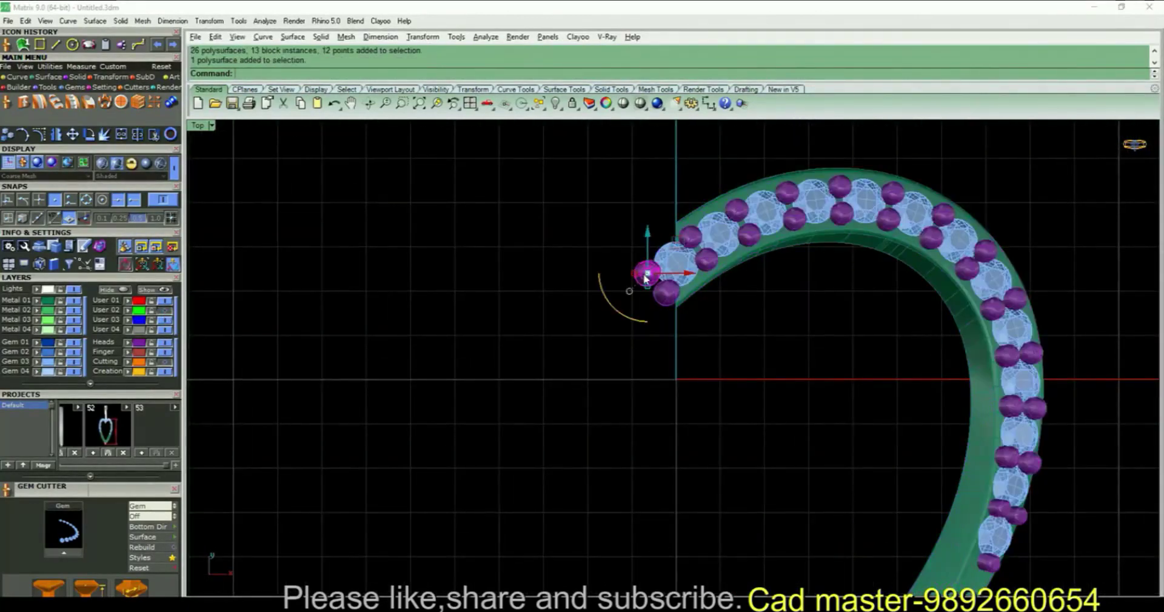
pyautogui.press('Delete')
pyautogui.scroll(-6, 652, 279)
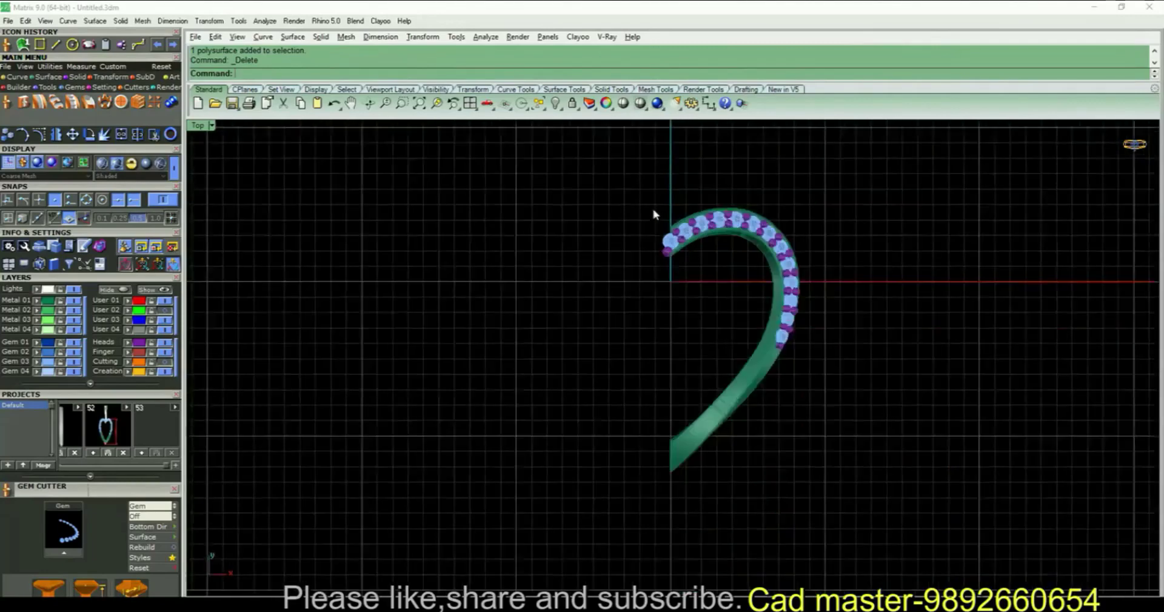
# Mirror the band, gems and prongs about the vertical axis through the origin (0) to complete the heart.
pyautogui.moveTo(615, 174); pyautogui.dragTo(915, 537)
pyautogui.write('mm')
pyautogui.press('Return')
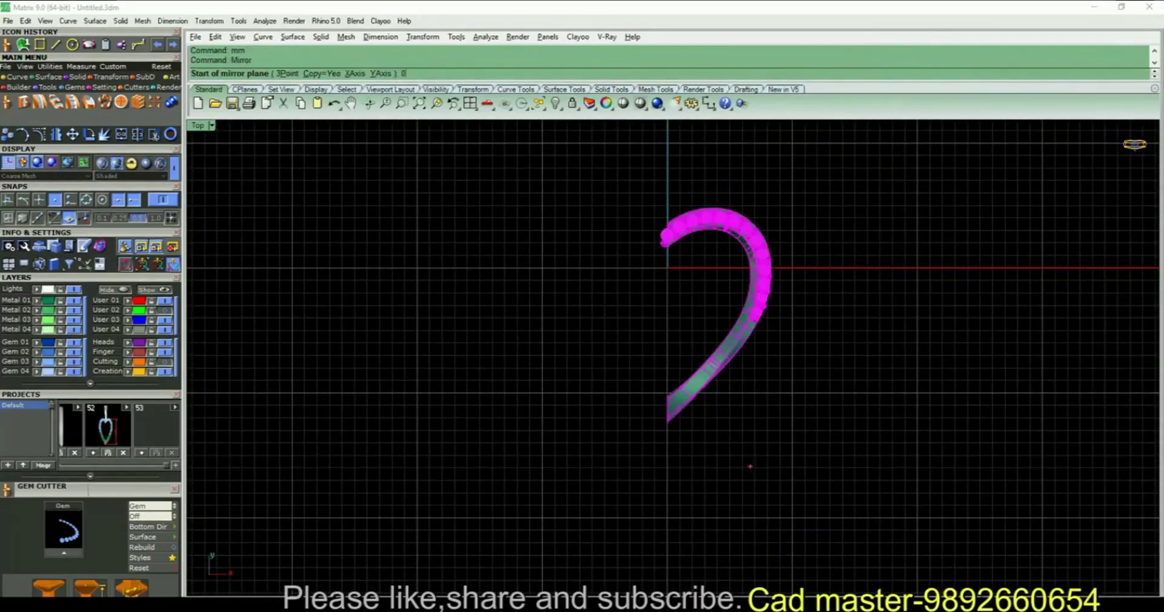
pyautogui.write('0')
pyautogui.press('Return')
pyautogui.click(703, 484)
pyautogui.press('Escape')
# Delete one of the two overlapping prongs below the centre gem at the heart's notch.
pyautogui.scroll(6, 671, 262)
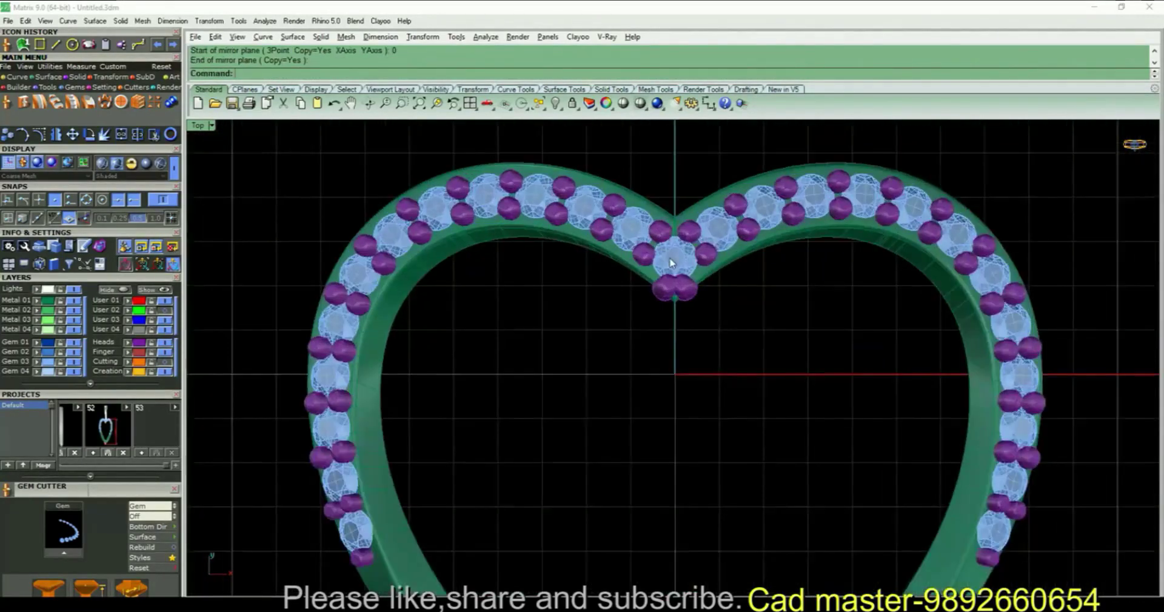
pyautogui.scroll(6, 671, 263)
pyautogui.moveTo(679, 319); pyautogui.dragTo(639, 340, button='right')
pyautogui.click(623, 342)
pyautogui.press('Delete')
# Ungroup the gem row and delete the duplicate gem at the centre of the heart's notch.
pyautogui.click(627, 293)
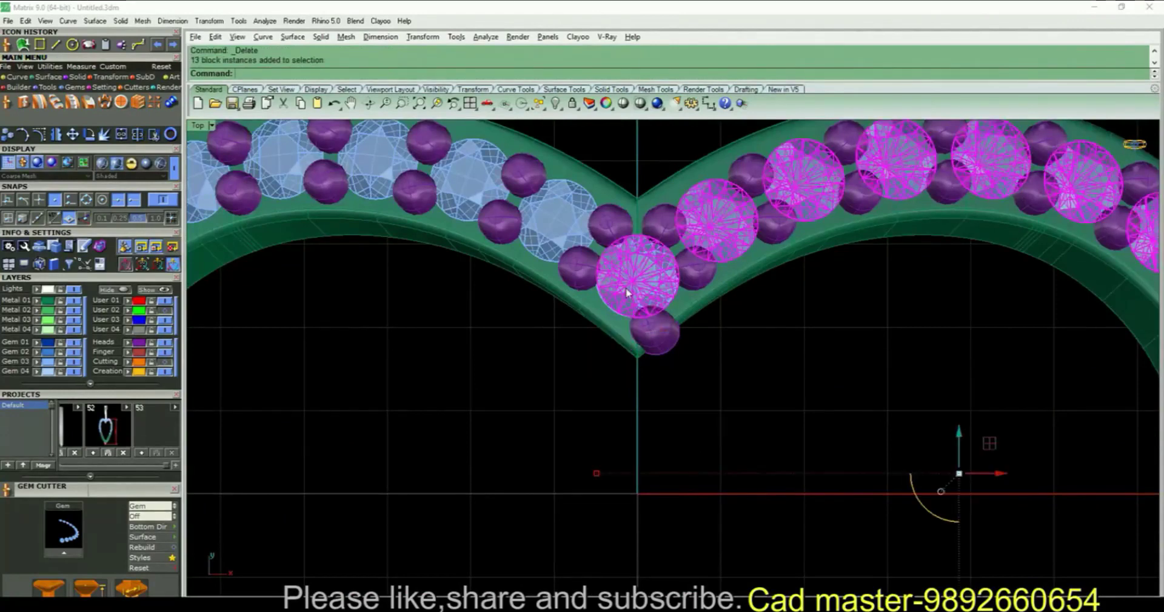
pyautogui.press('Escape')
pyautogui.press('Escape')
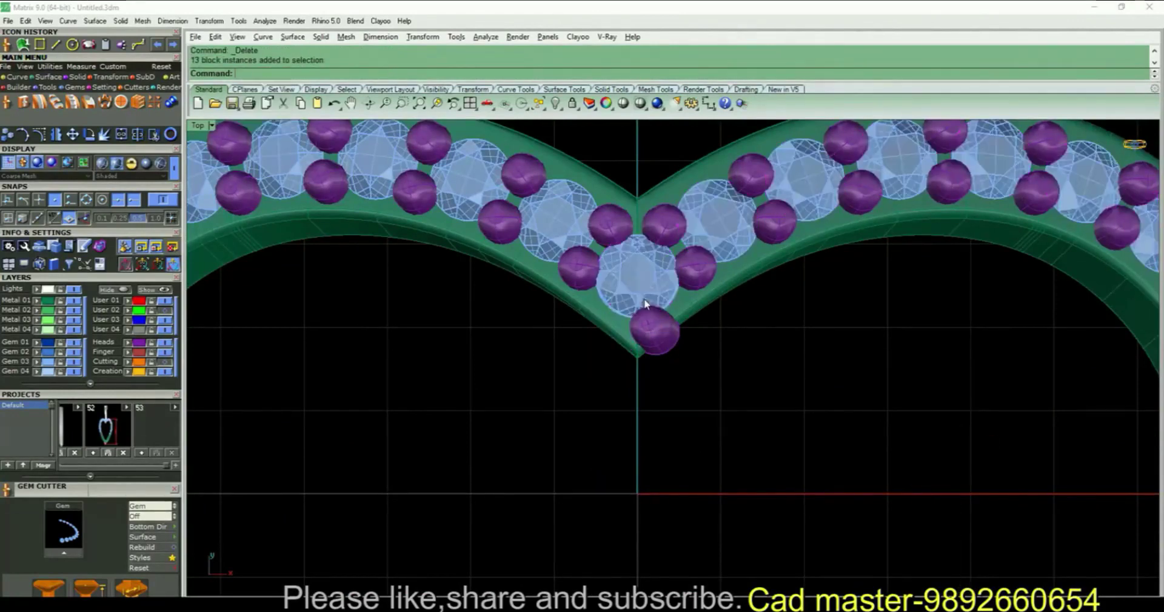
pyautogui.click(647, 286)
pyautogui.write('Ungroup')
pyautogui.press('Return')
pyautogui.click(648, 284)
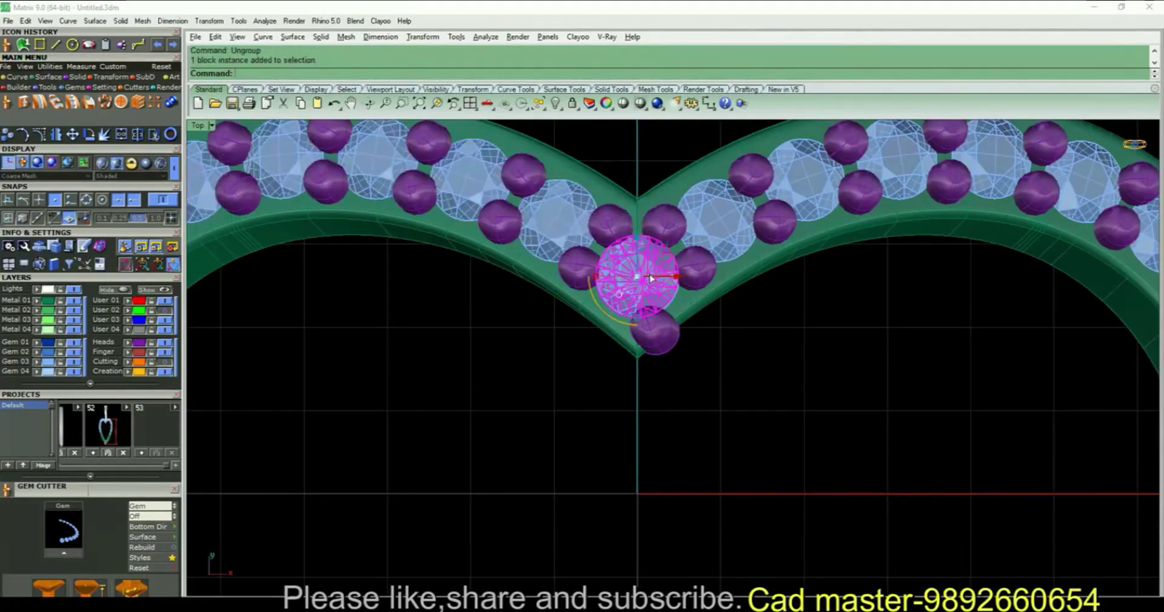
pyautogui.press('Delete')
# Move the remaining prong below the centre gem sideways onto the centre line.
pyautogui.scroll(4, 648, 276)
pyautogui.click(662, 381)
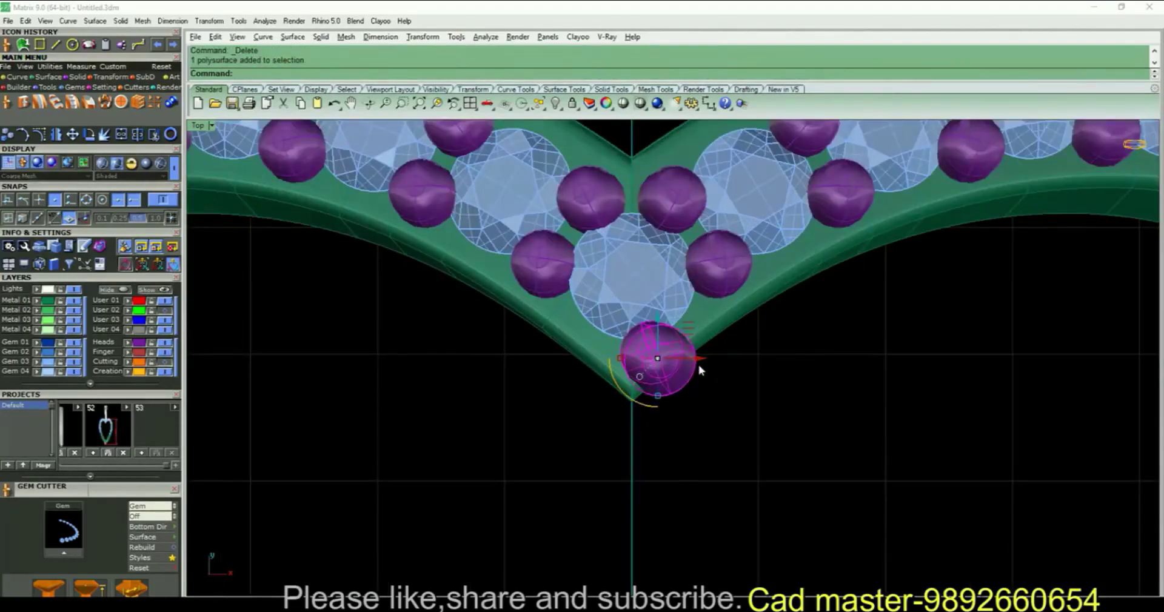
pyautogui.press('Escape')
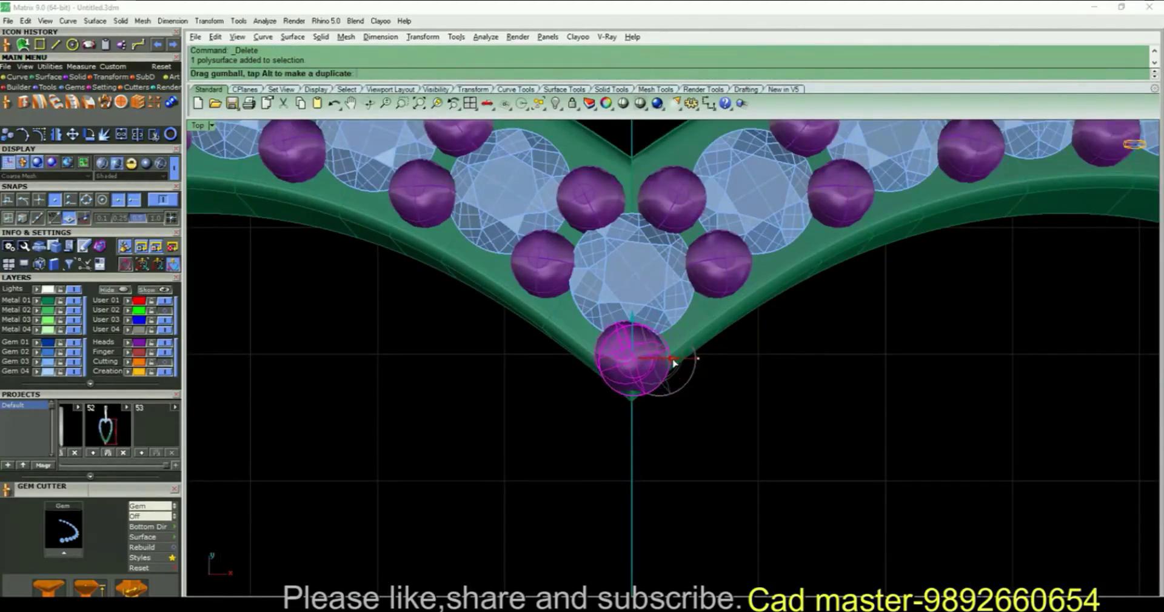
# Ungroup the other gem row and shift the centre gem onto the centre line and slightly up.
pyautogui.click(649, 263)
pyautogui.write('ungroup')
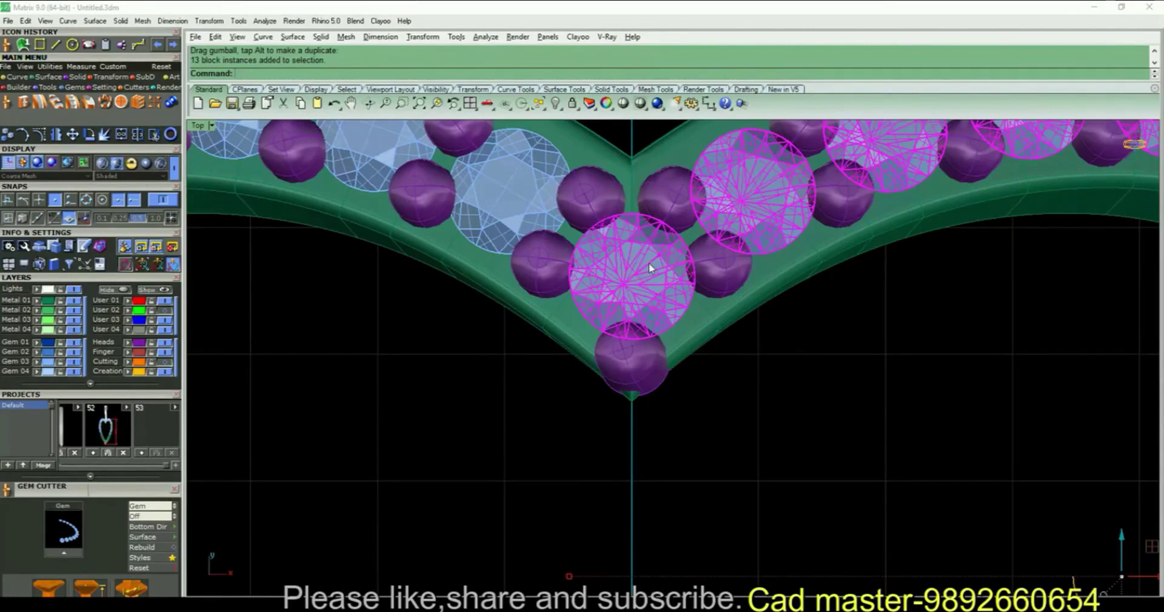
pyautogui.press('Return')
pyautogui.click(650, 268)
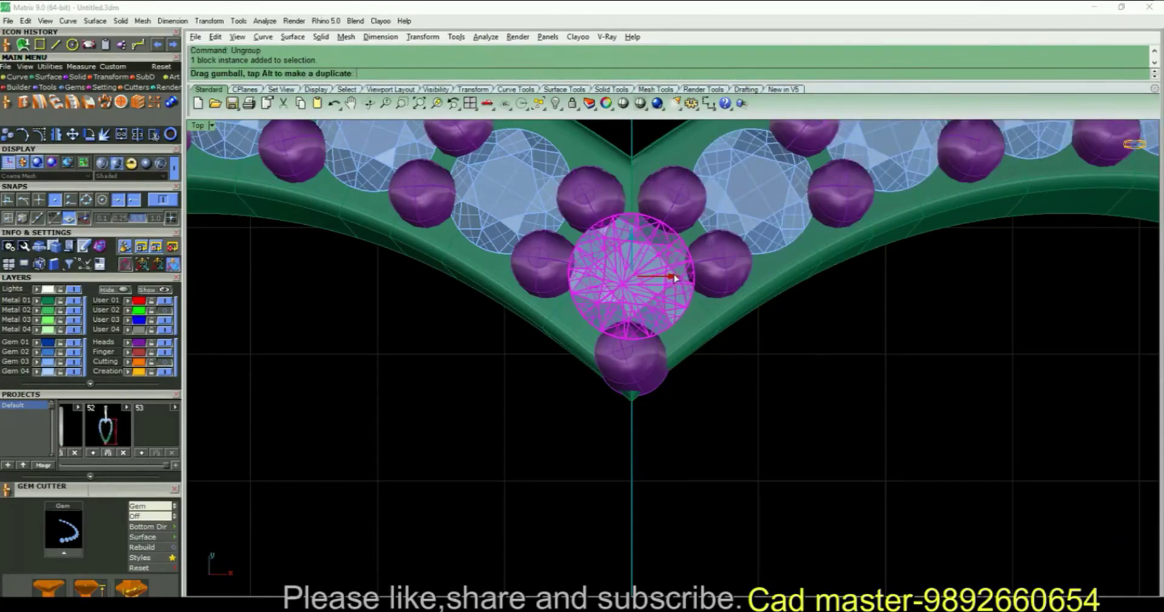
pyautogui.click(633, 235)
# Rotate the tilted centre prong upright in the Front view around its base.
pyautogui.click(640, 366)
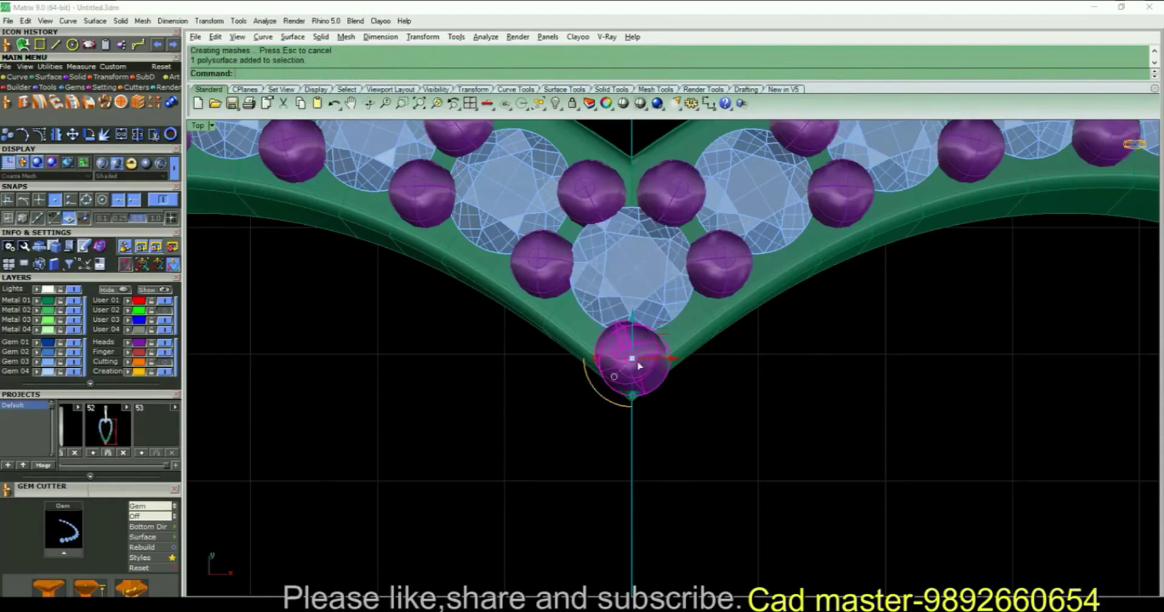
pyautogui.hotkey('ctrl', 'F3')
pyautogui.scroll(20, 679, 252)
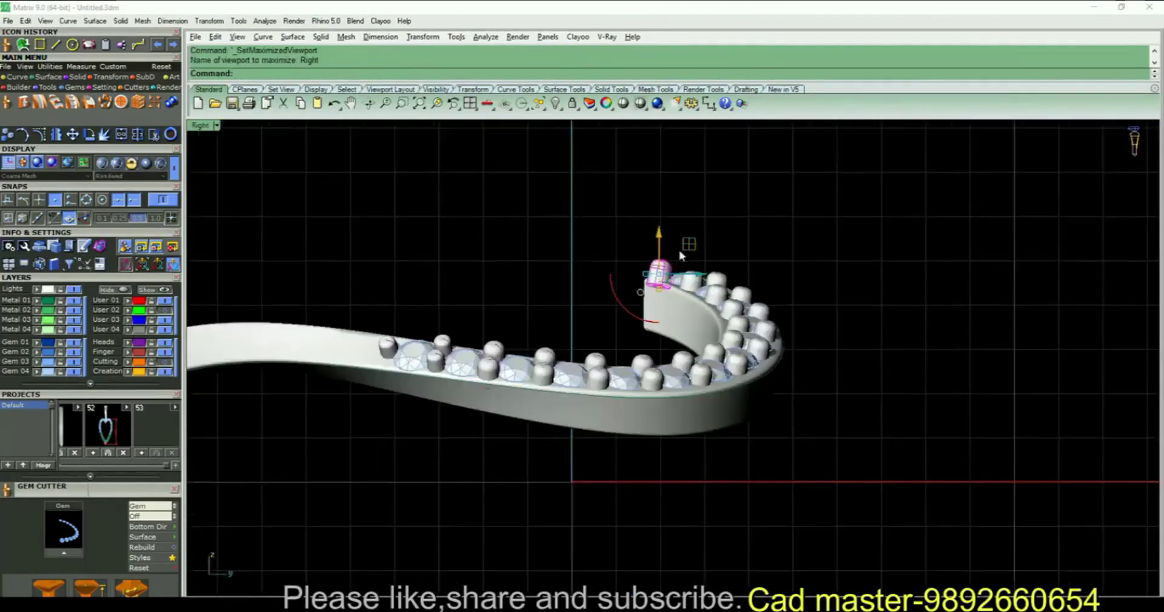
pyautogui.hotkey('ctrl', 'F1')
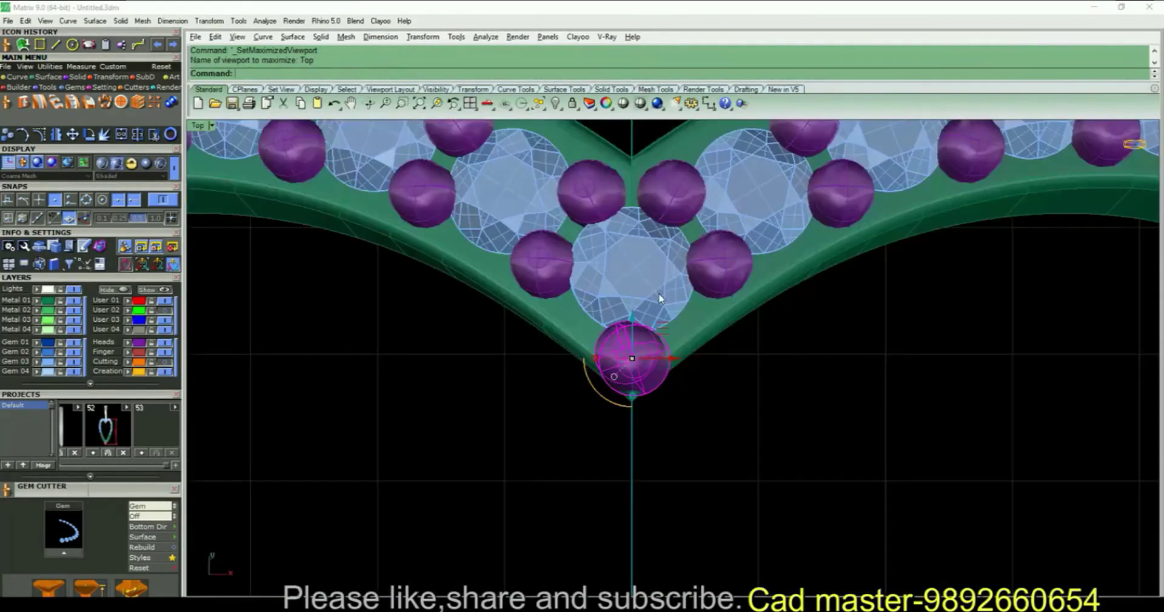
pyautogui.hotkey('ctrl', 'F2')
pyautogui.scroll(5, 725, 275)
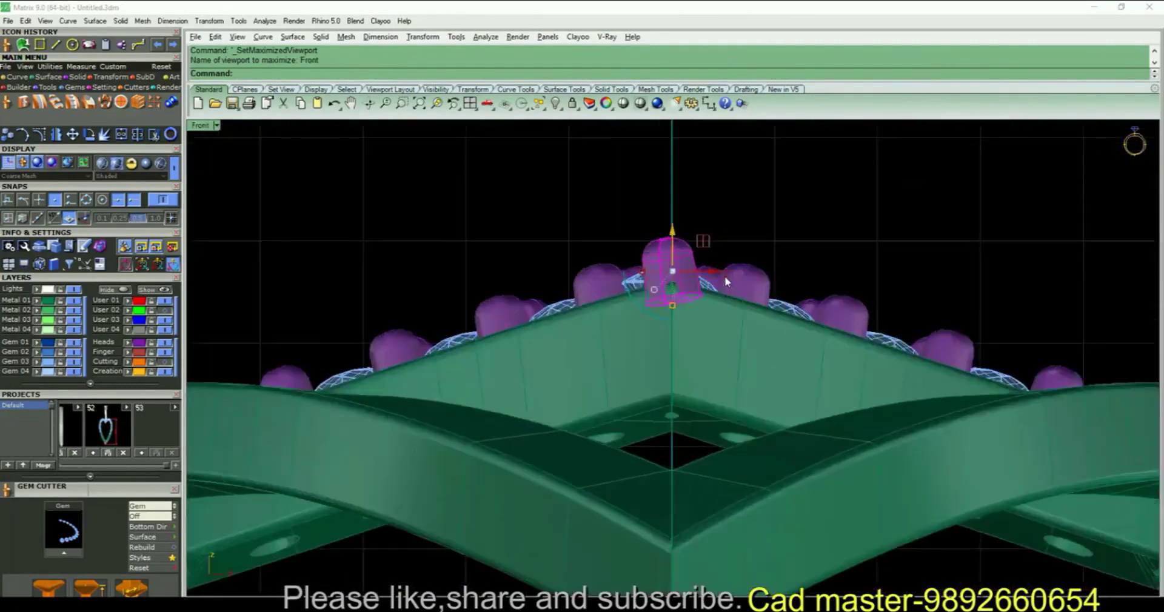
pyautogui.write('r')
pyautogui.press('Return')
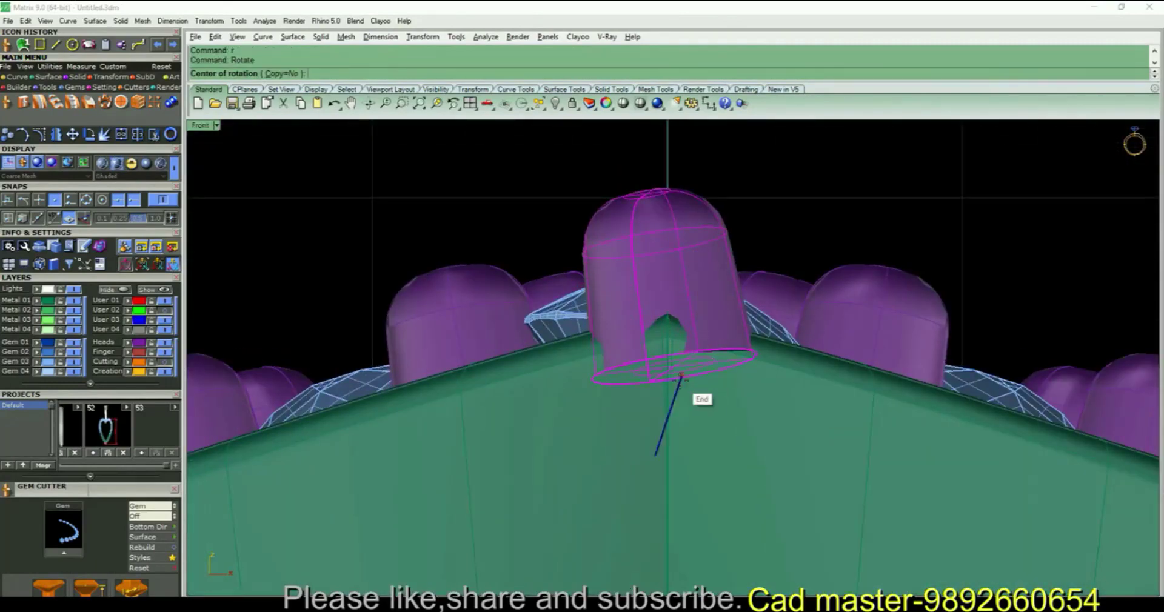
pyautogui.click(651, 387)
pyautogui.click(646, 165)
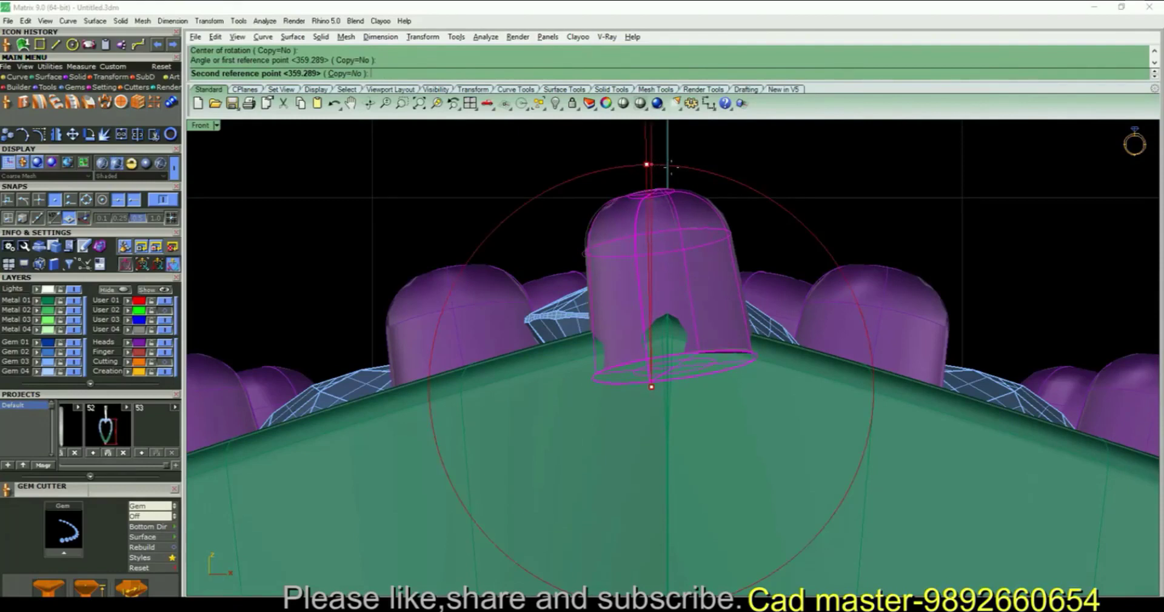
pyautogui.click(674, 165)
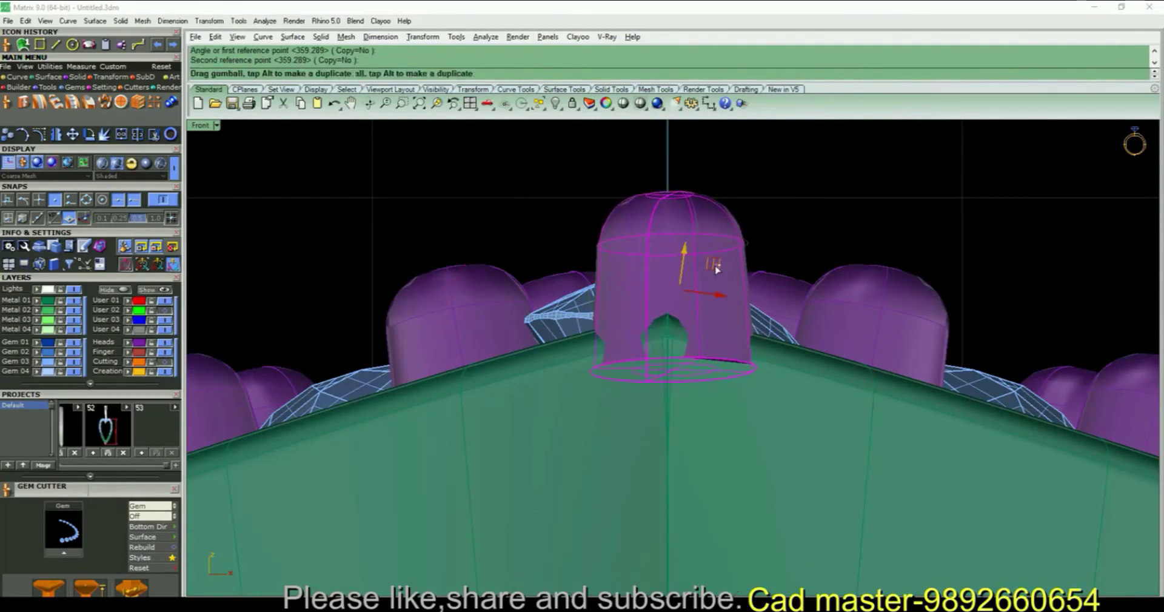
# Align the upright prong with the centre line in the Front view and move it closer to the centre gem in the Top view.
pyautogui.press('F6')
pyautogui.click(762, 244)
pyautogui.click(690, 231)
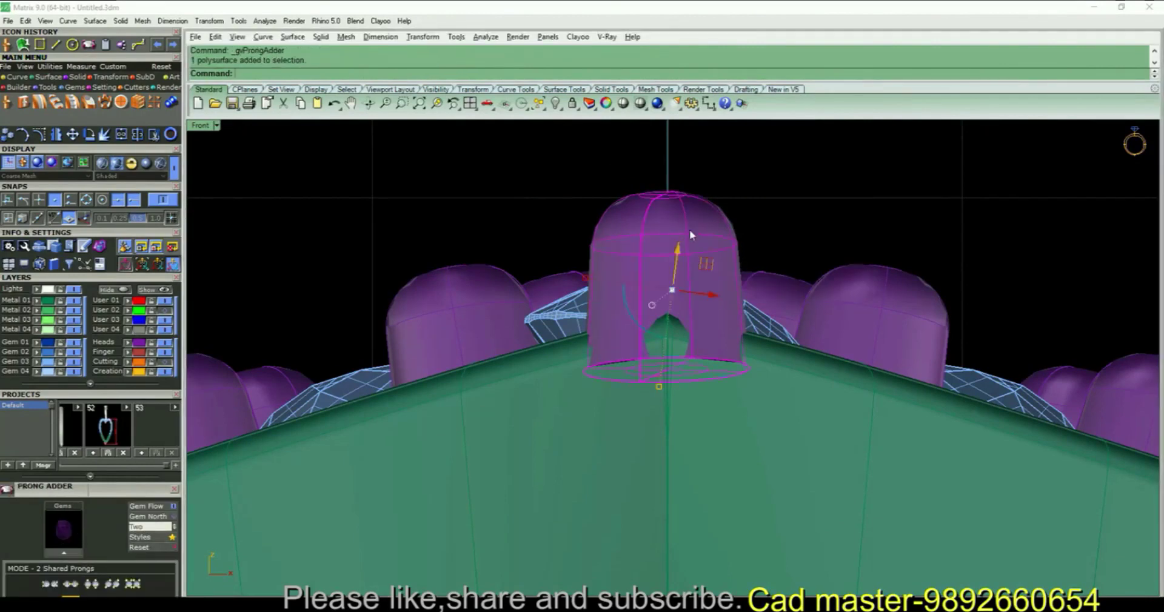
pyautogui.moveTo(688, 241); pyautogui.dragTo(688, 245)
pyautogui.hotkey('ctrl', 'F1')
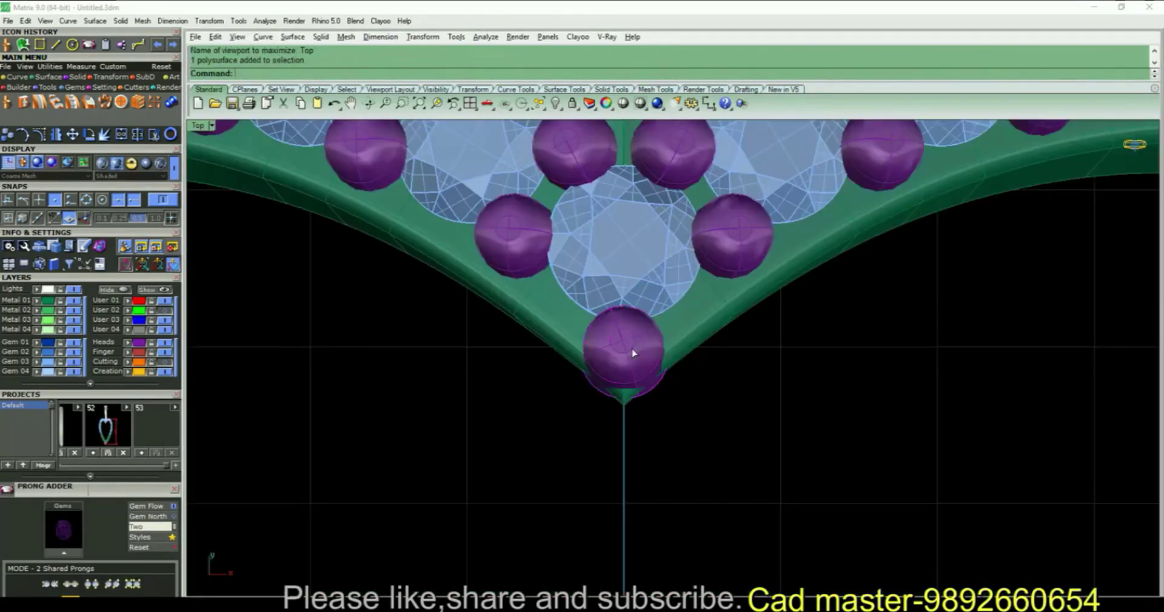
pyautogui.moveTo(628, 316); pyautogui.dragTo(632, 300)
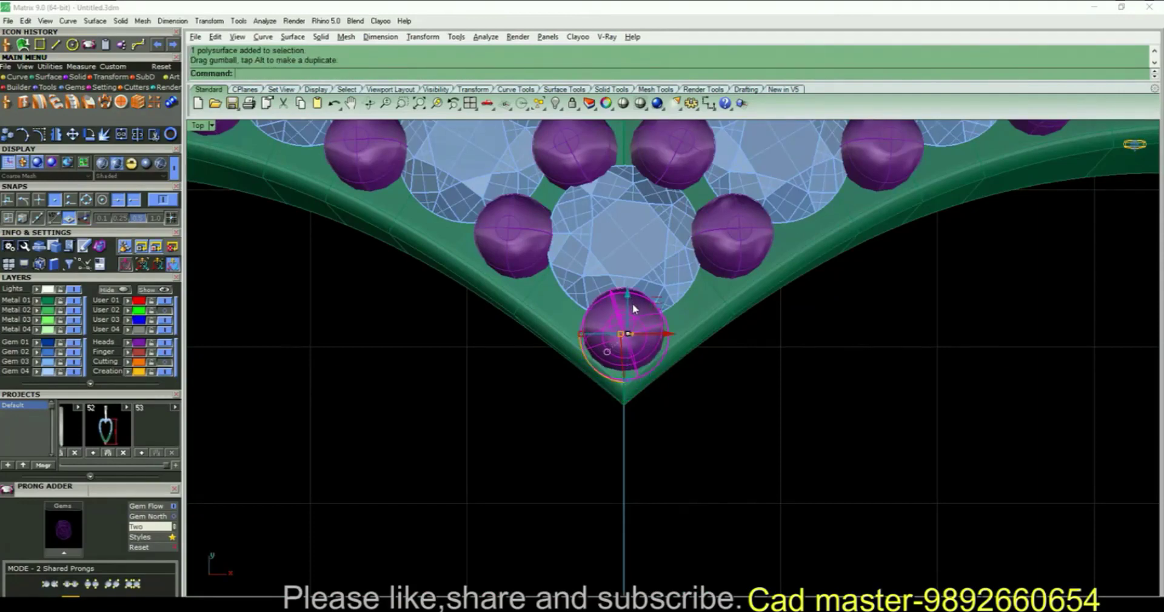
# Shift the centre prong slightly toward the heart's notch tip in the Right view and reselect it in the Top view.
pyautogui.hotkey('ctrl', 'F3')
pyautogui.moveTo(688, 252)
pyautogui.mouseDown()
pyautogui.moveTo(683, 225)
pyautogui.moveTo(699, 256)
pyautogui.mouseUp()
pyautogui.hotkey('ctrl', 'F1')
pyautogui.click(647, 342)
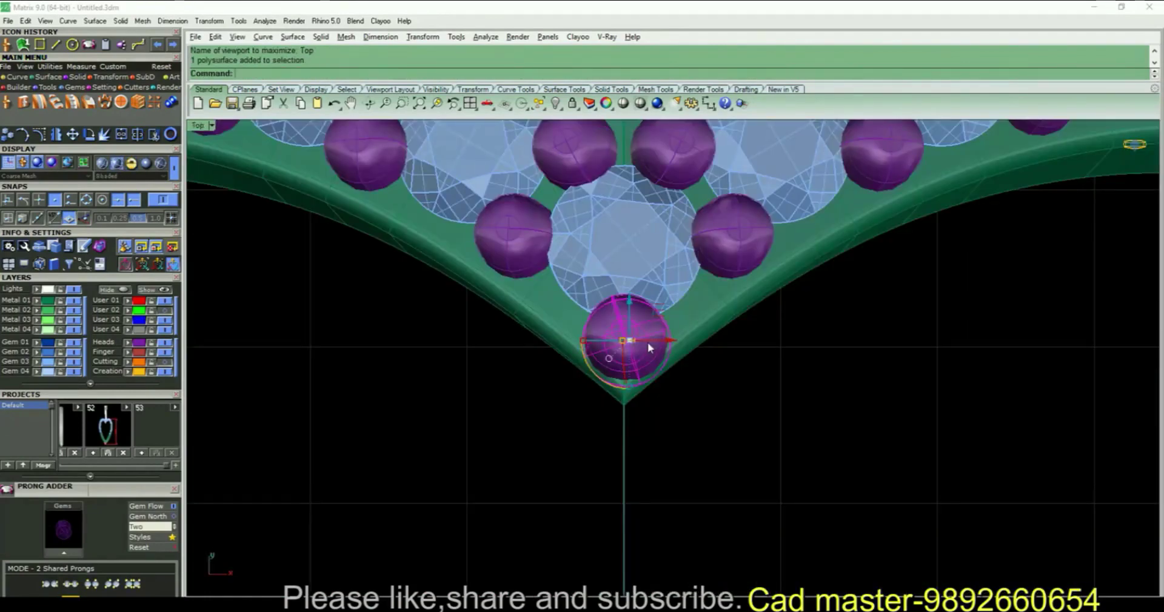
# Scale the centre prong down slightly in the Top view and nudge it into place between the centre gem and the notch tip.
pyautogui.scroll(4, 647, 342)
pyautogui.write('ss')
pyautogui.press('Return')
pyautogui.click(612, 323)
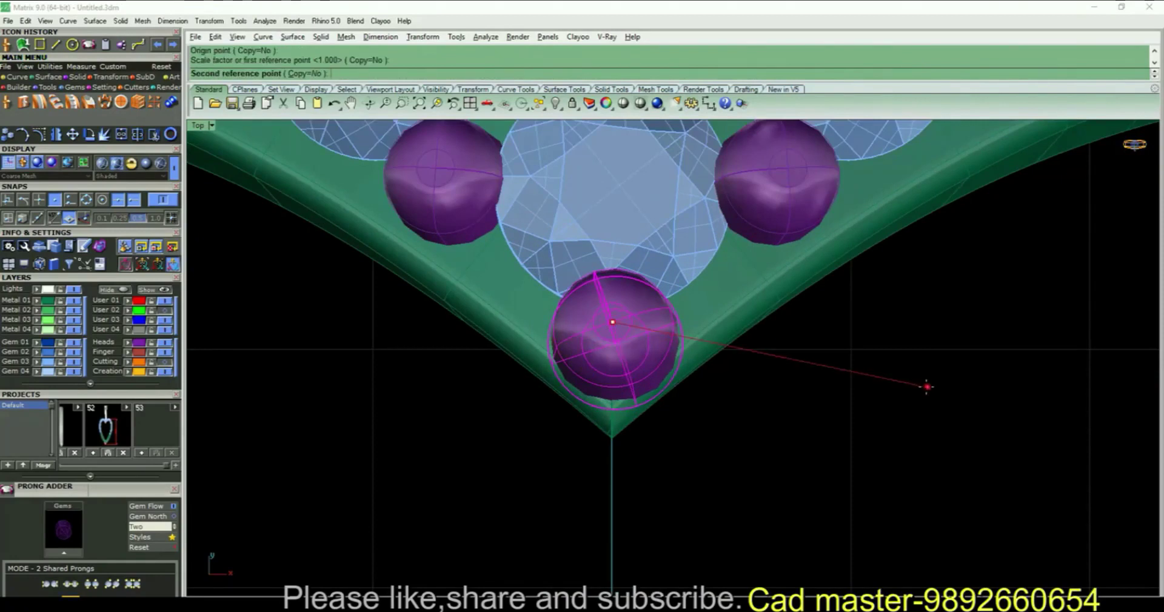
pyautogui.click(909, 389)
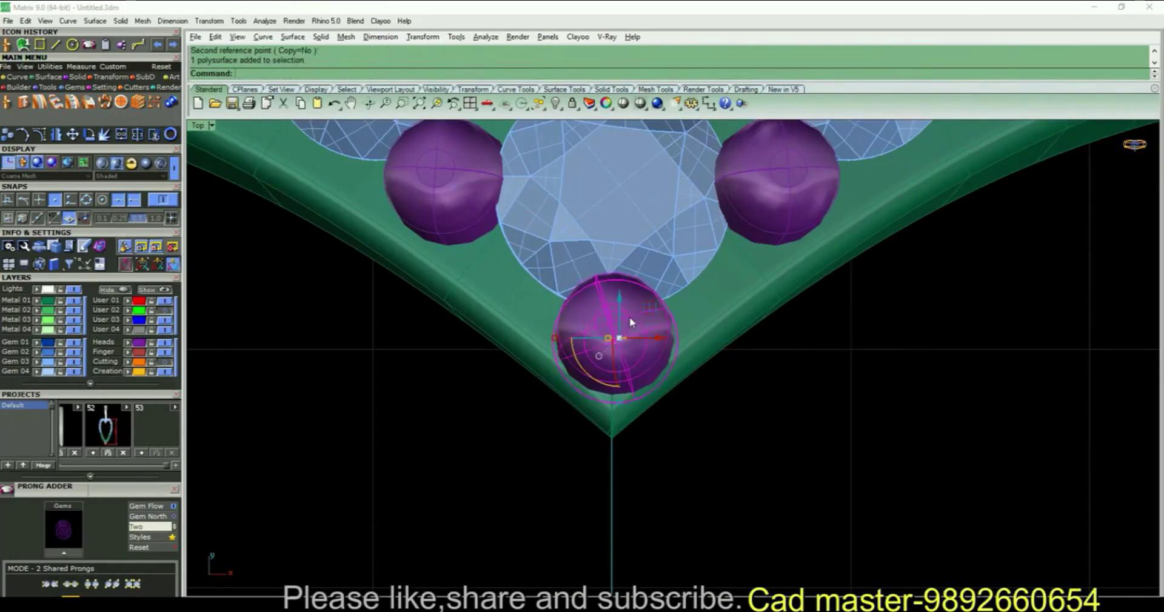
pyautogui.moveTo(657, 310); pyautogui.dragTo(654, 313)
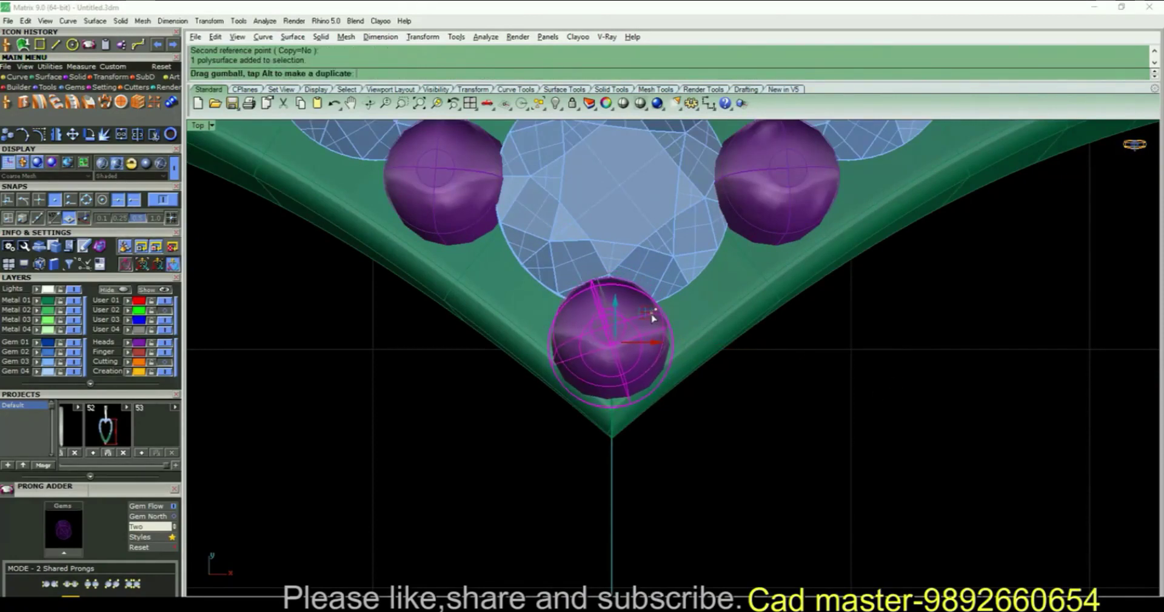
# Show the heart band in the Perspective view with the Rendered display mode.
pyautogui.scroll(-10, 665, 344)
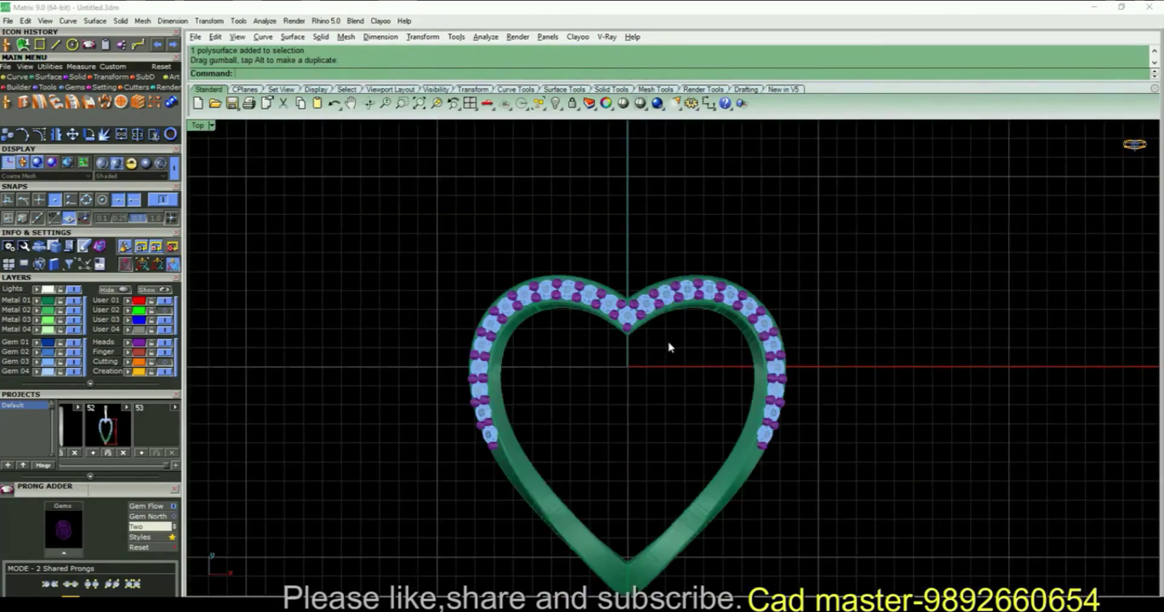
pyautogui.hotkey('ctrl', 'F4')
pyautogui.moveTo(671, 349); pyautogui.dragTo(752, 407, button='right')
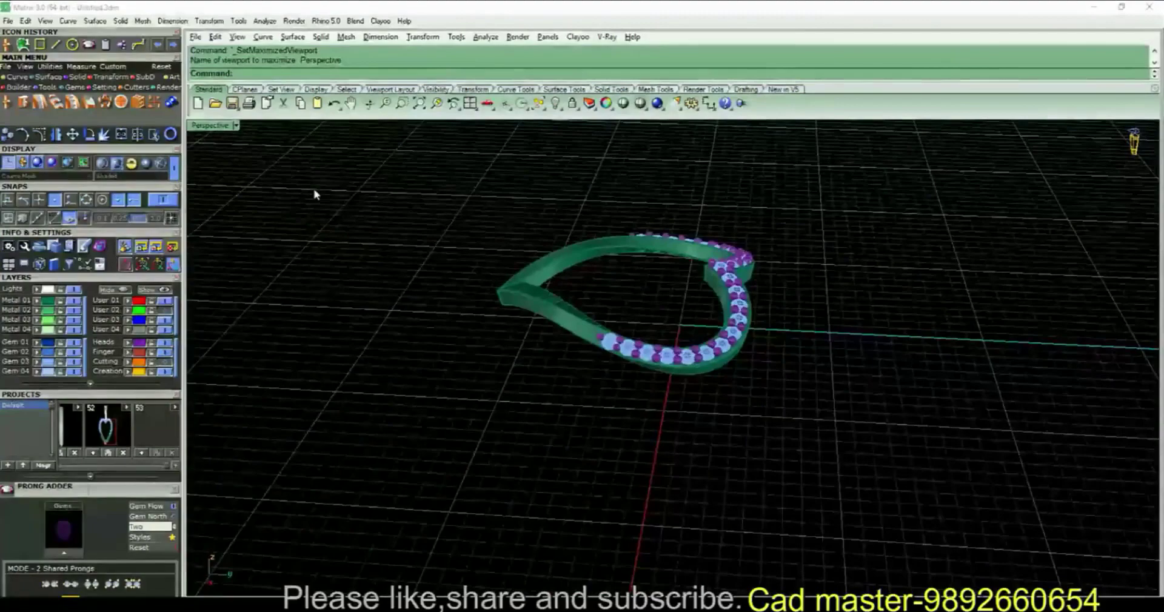
pyautogui.click(236, 125)
pyautogui.click(277, 52)
pyautogui.moveTo(701, 337); pyautogui.dragTo(190, 441, button='right')
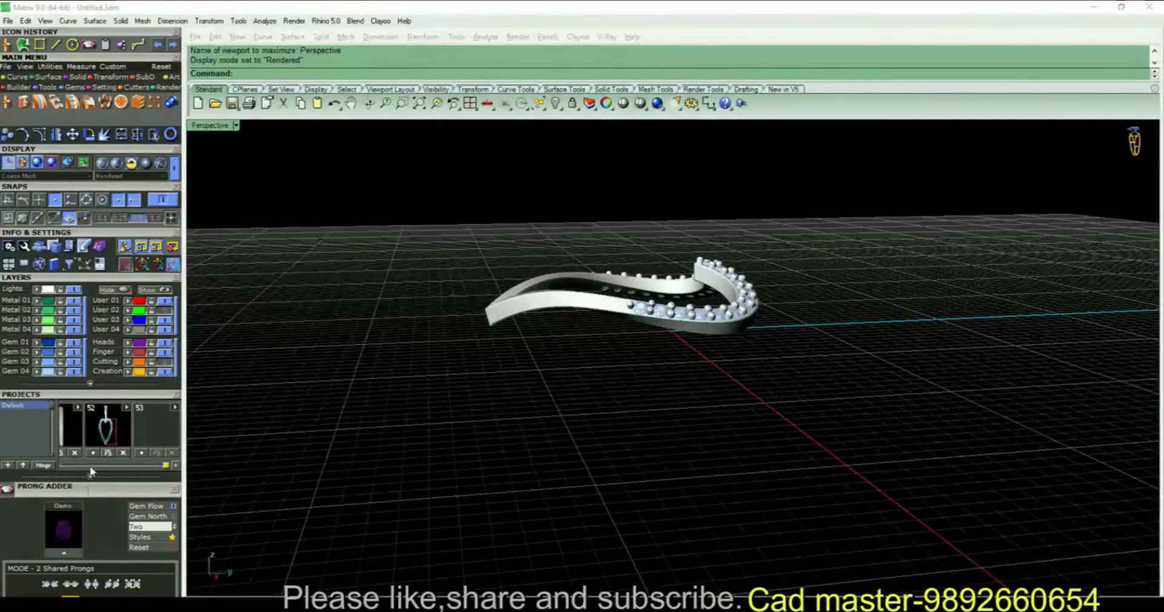
# Import saved project 51, the pendant bail, and adjust its height above the heart's notch.
pyautogui.moveTo(150, 467); pyautogui.dragTo(159, 469)
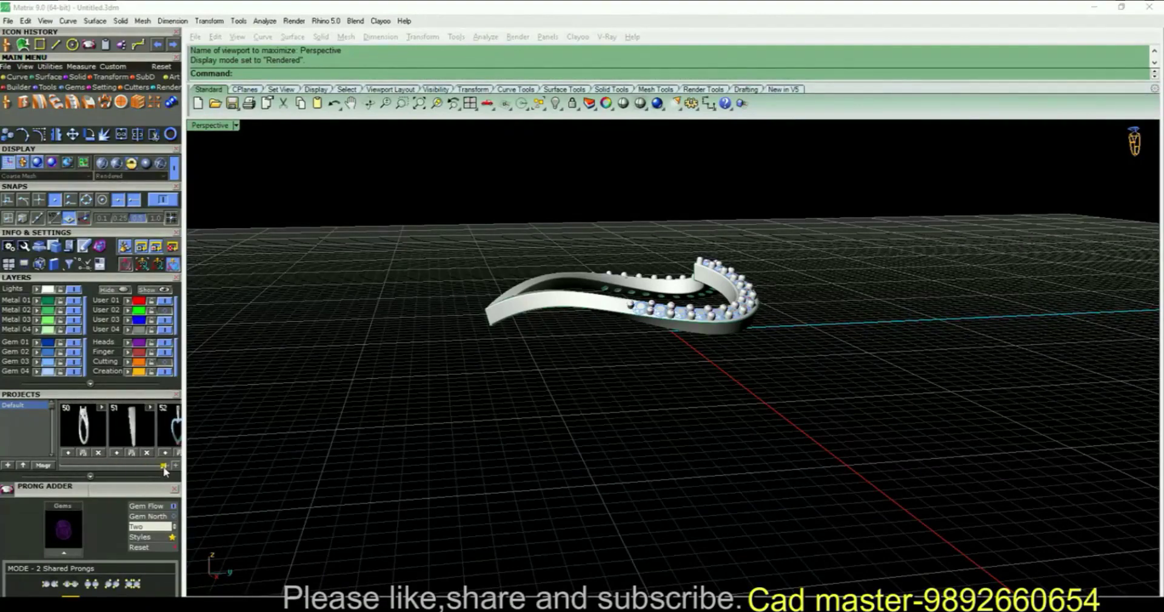
pyautogui.click(894, 383)
pyautogui.moveTo(895, 383); pyautogui.dragTo(809, 400, button='right')
pyautogui.click(858, 298)
pyautogui.click(832, 279)
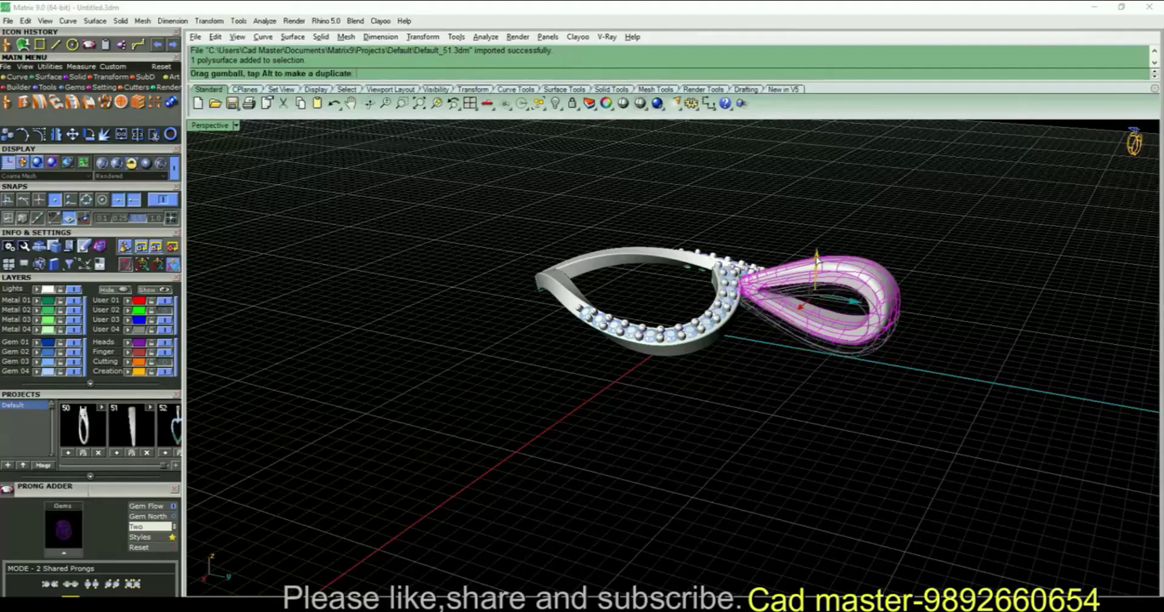
pyautogui.moveTo(817, 261); pyautogui.dragTo(817, 260)
pyautogui.click(829, 287)
# Rotate the tilted centre gem level in the Front view around its table centre.
pyautogui.moveTo(828, 286); pyautogui.dragTo(930, 408, button='right')
pyautogui.scroll(5, 643, 295)
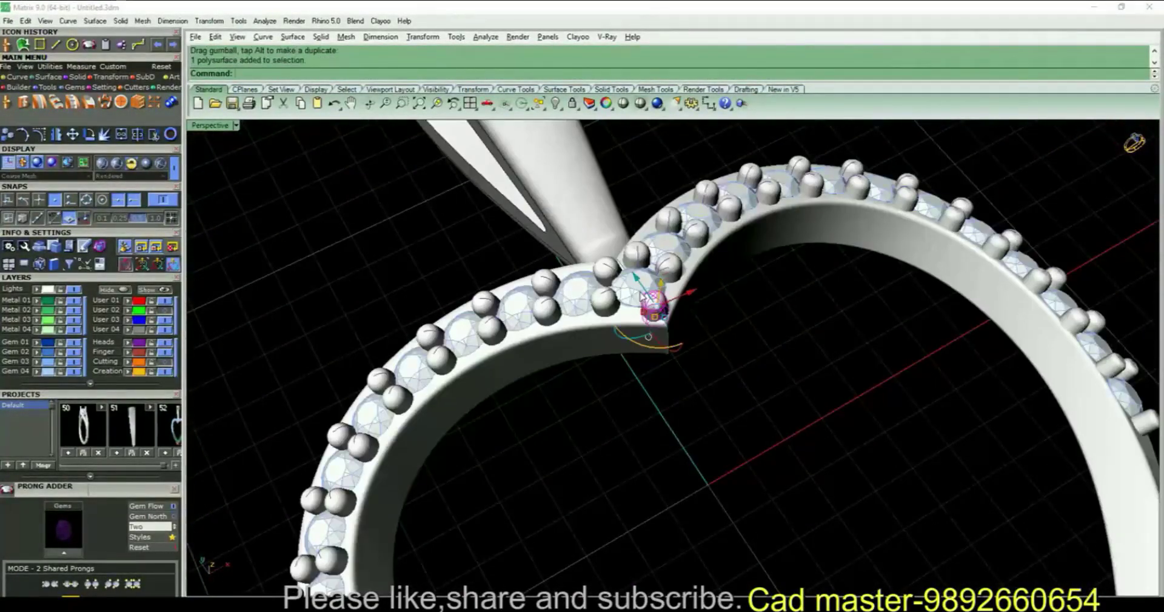
pyautogui.hotkey('ctrl', 'F2')
pyautogui.scroll(8, 656, 288)
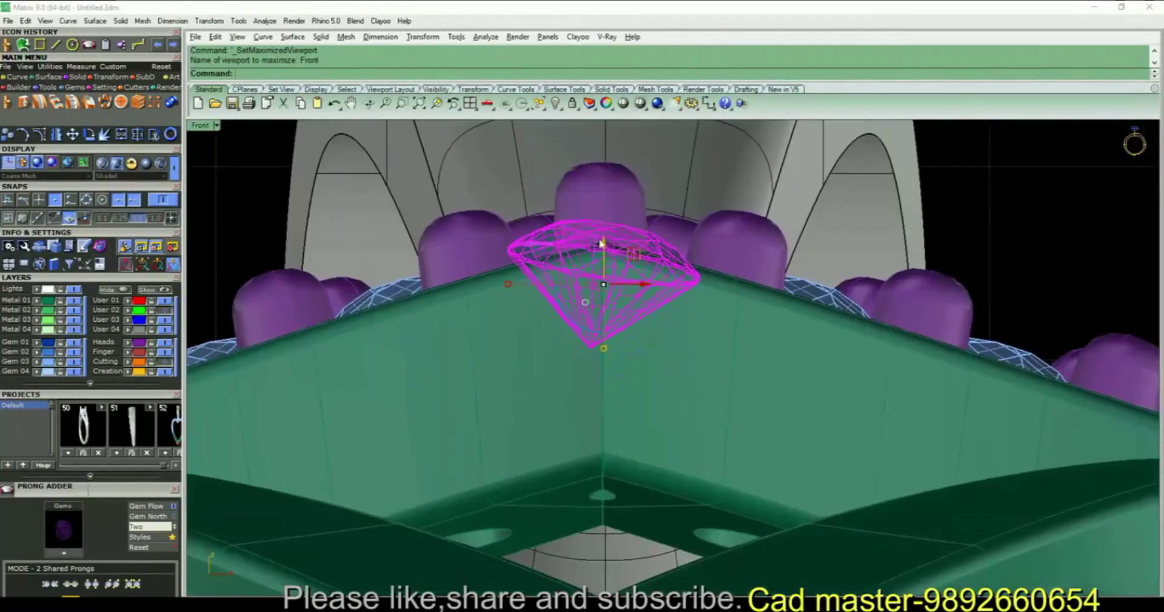
pyautogui.click(605, 248)
pyautogui.scroll(-4, 655, 364)
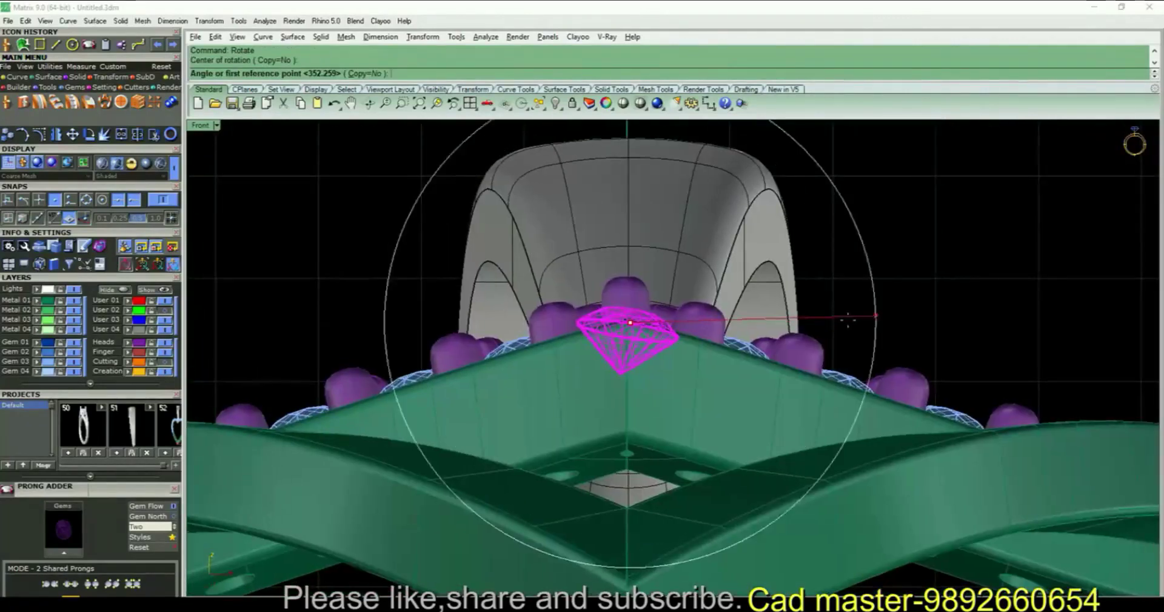
pyautogui.click(939, 300)
pyautogui.click(929, 250)
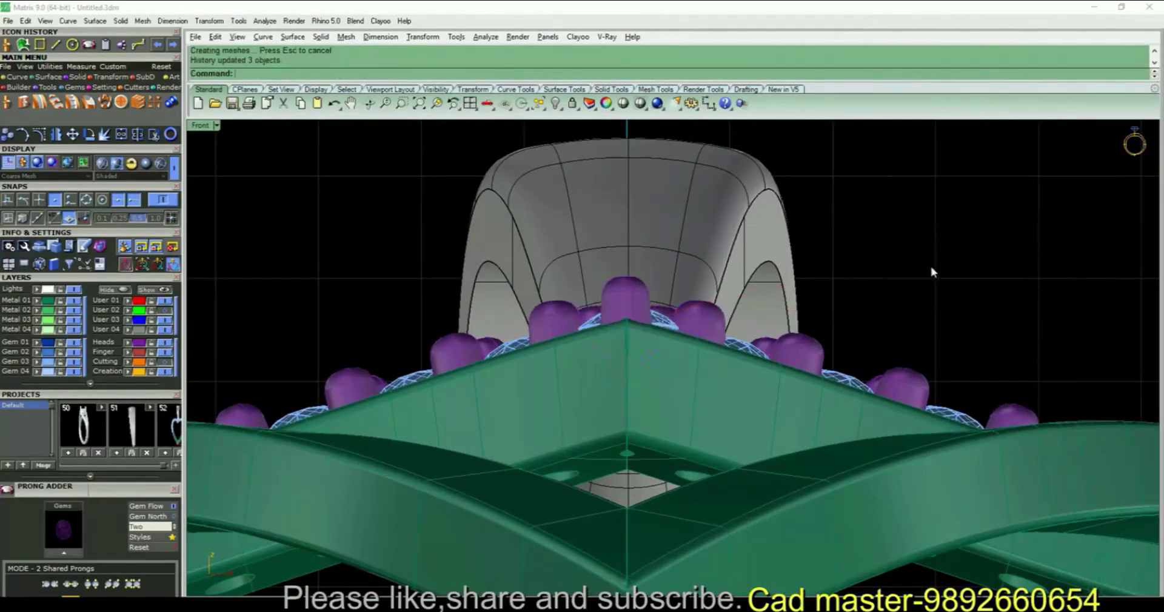
# Select all the gems on the heart band by colour in the Top view and group them.
pyautogui.hotkey('ctrl', 'F1')
pyautogui.scroll(6, 660, 328)
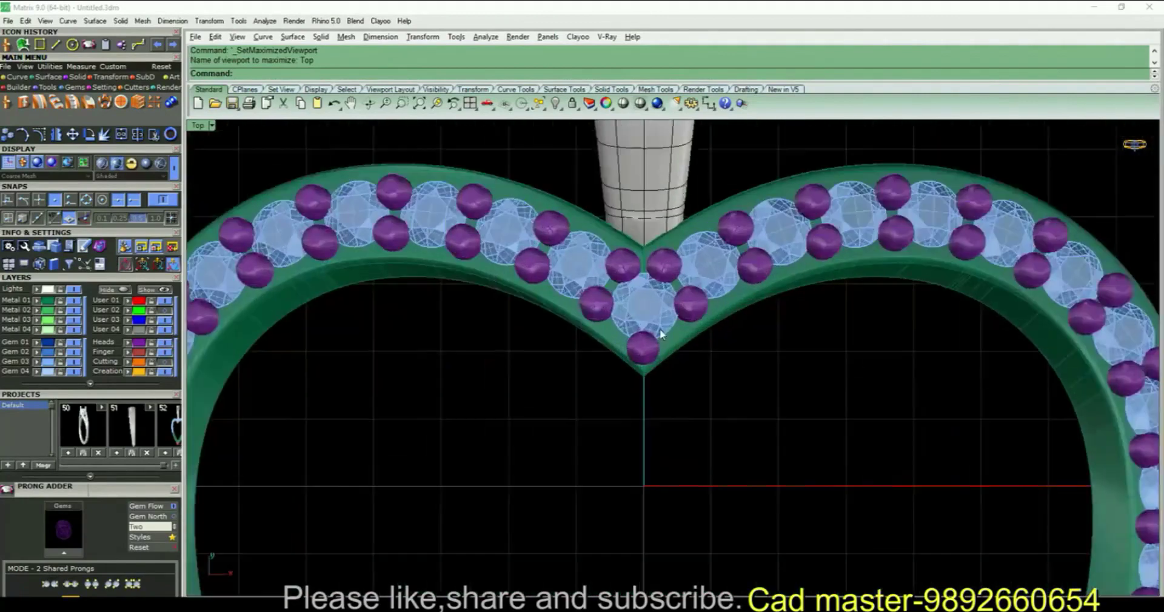
pyautogui.click(664, 311)
pyautogui.scroll(-6, 621, 277)
pyautogui.press('Return')
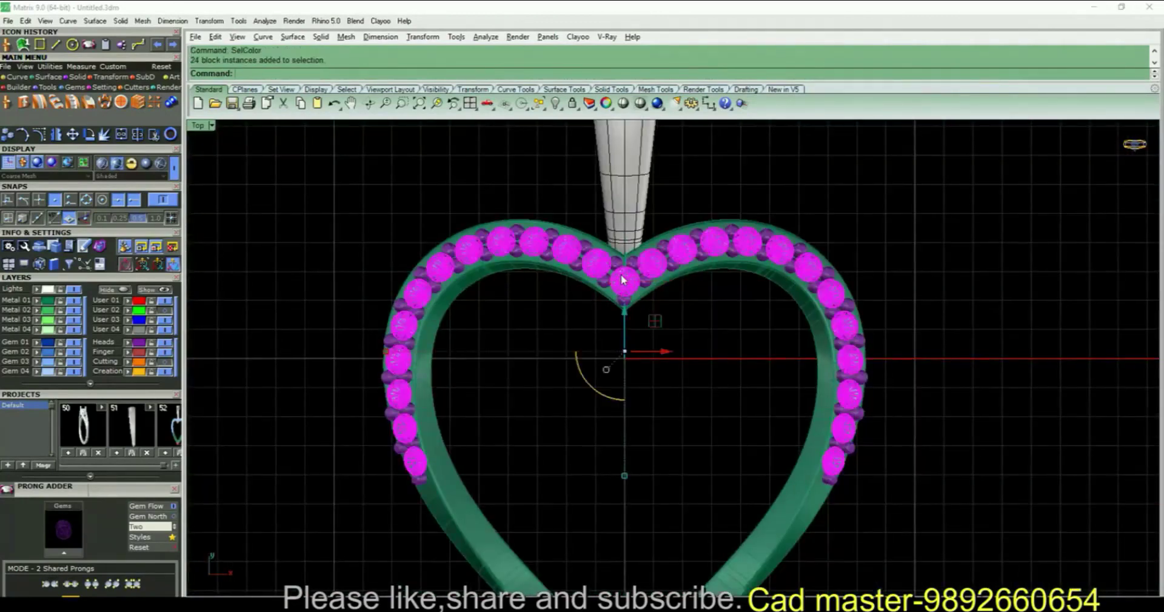
pyautogui.press('Escape')
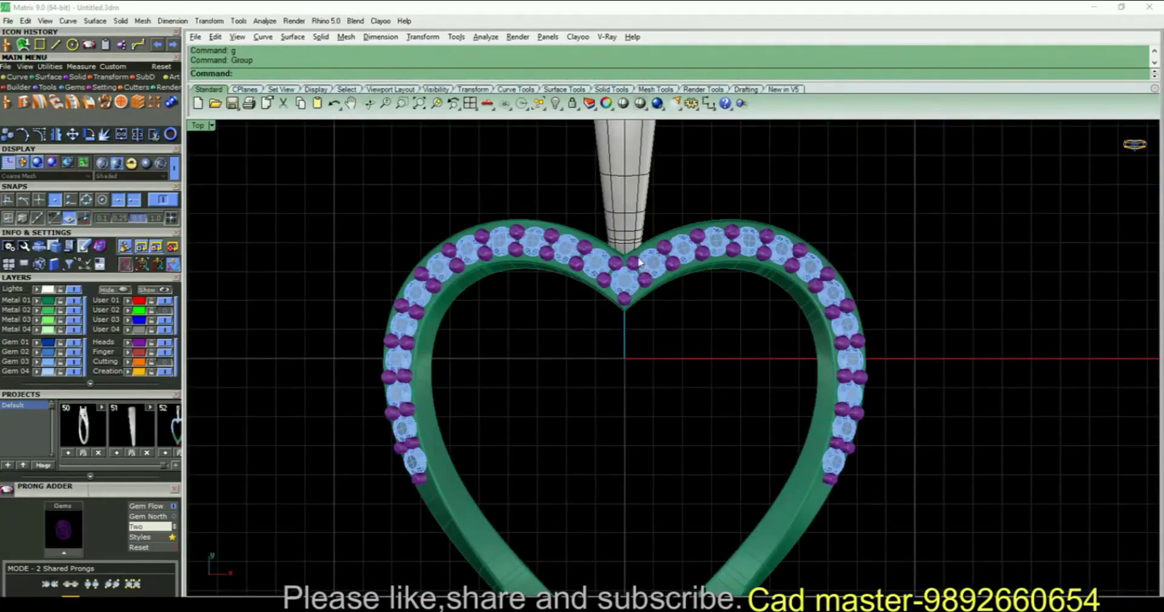
# Select both halves of the heart band together with all the prongs, leaving out the gems.
pyautogui.click(646, 249)
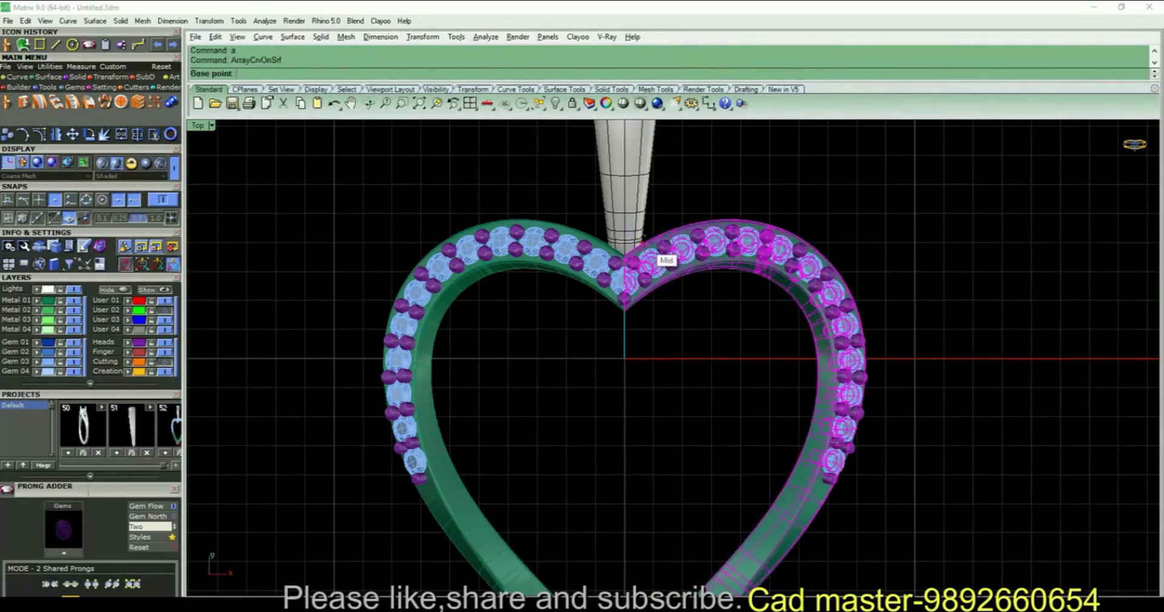
pyautogui.press('Escape')
pyautogui.press('BackSpace')
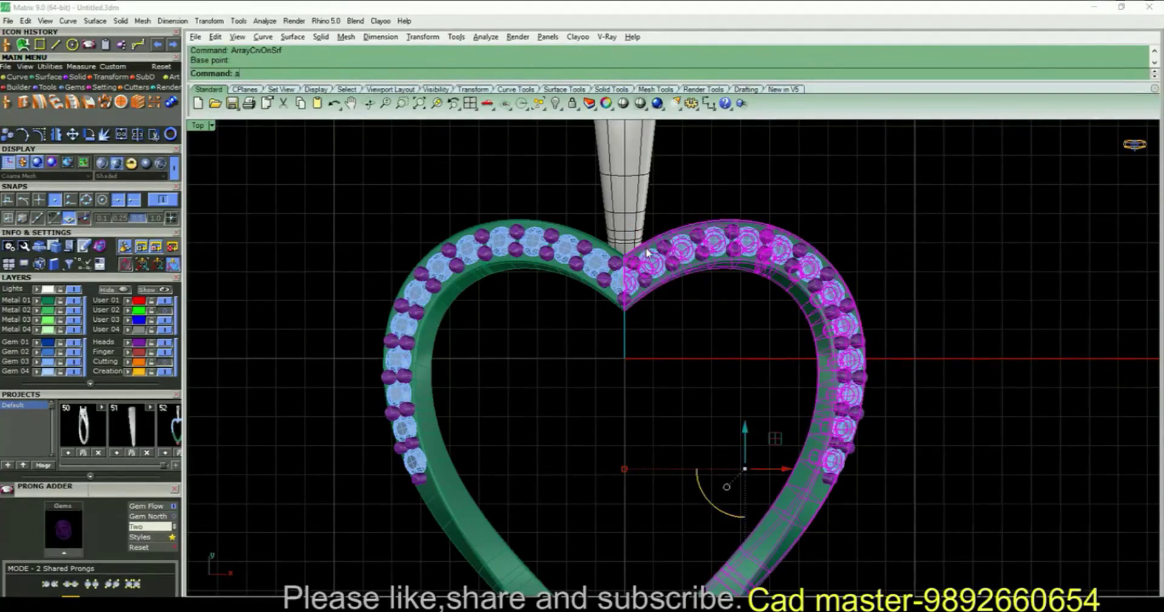
pyautogui.press('Return')
pyautogui.hotkey('ctrl', 'c')
pyautogui.hotkey('ctrl', 'v')
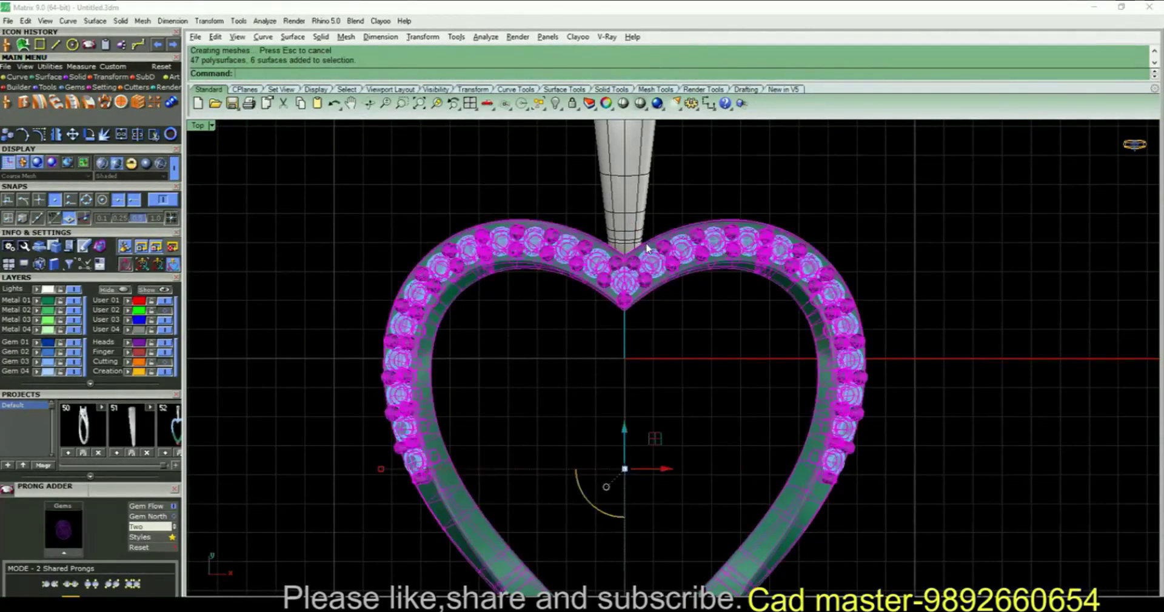
# Group the bail with the heart band and prongs in the Perspective view.
pyautogui.hotkey('ctrl', 'F4')
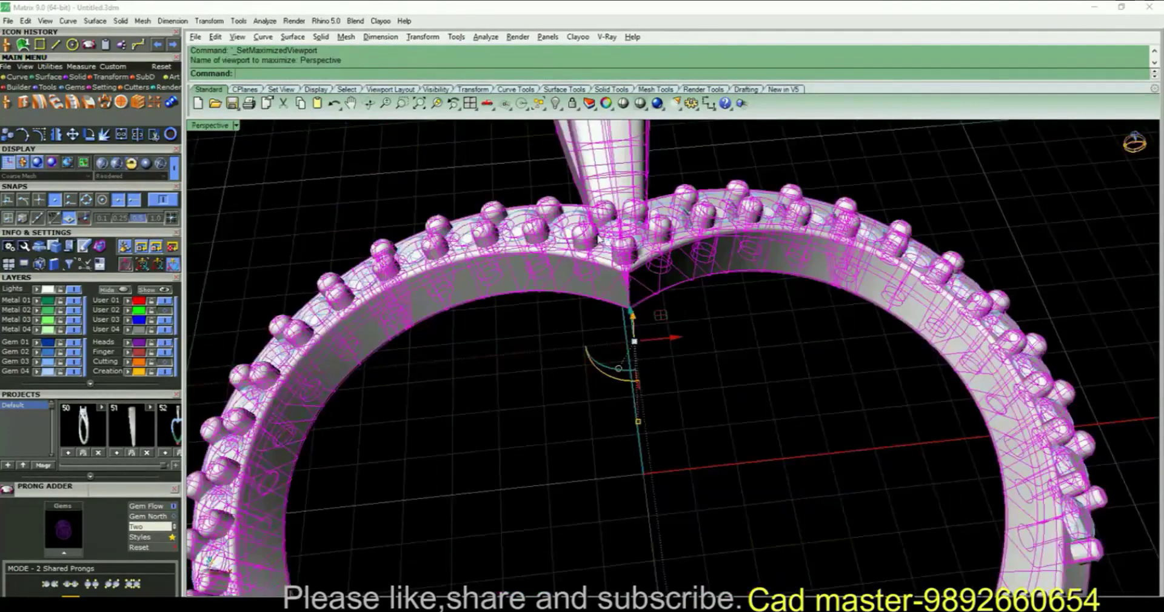
pyautogui.scroll(2, 737, 263)
pyautogui.hotkey('ctrl', 'a')
pyautogui.press('Escape')
pyautogui.moveTo(737, 264); pyautogui.dragTo(793, 289, button='right')
pyautogui.hotkey('ctrl', 'a')
pyautogui.press('Escape')
pyautogui.scroll(-6, 659, 240)
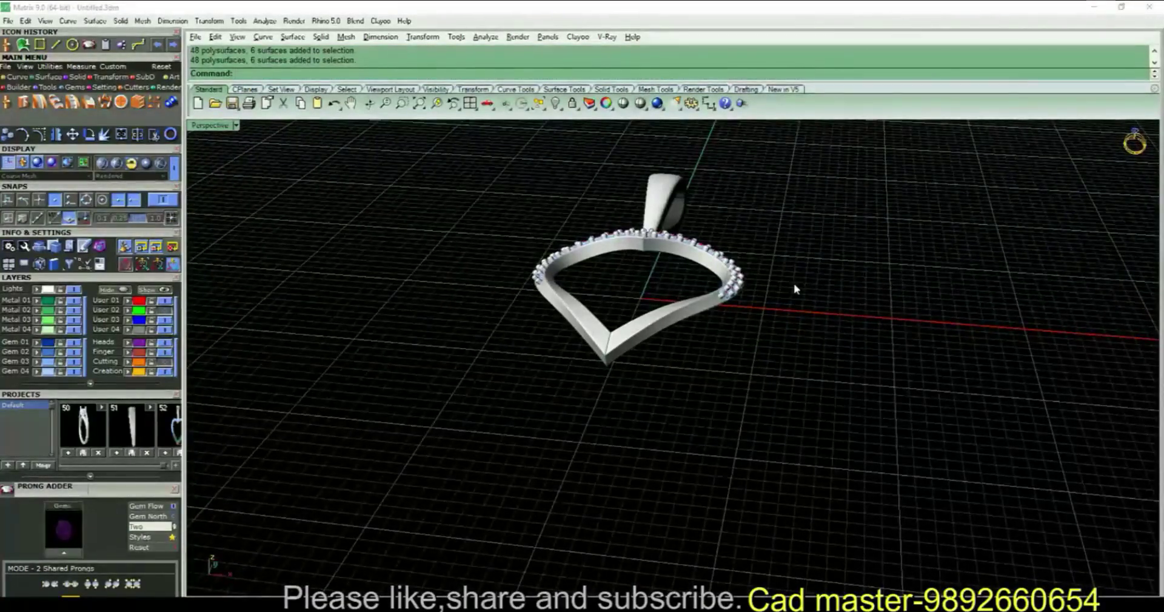
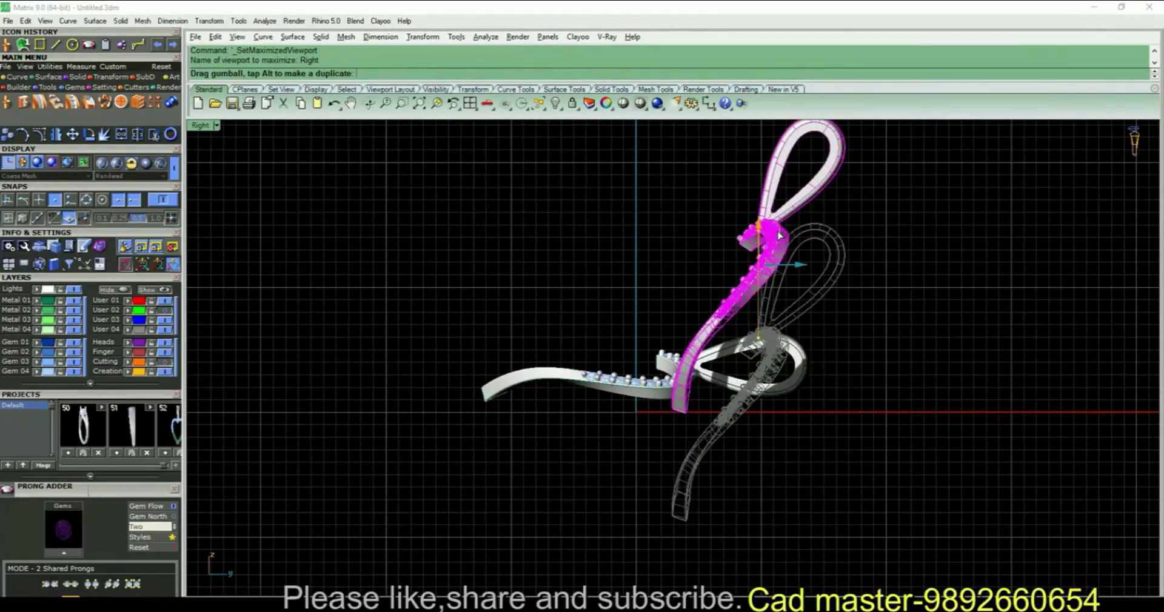
# Try to lower the flat pendant's metal group slightly in the Right view.
pyautogui.click(573, 378)
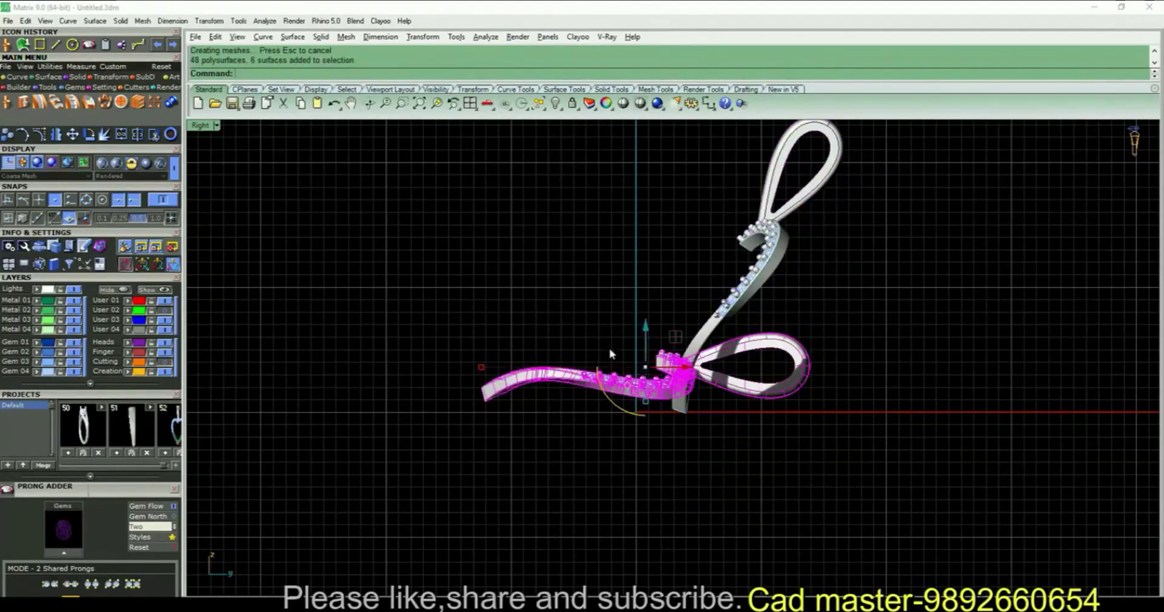
pyautogui.click(655, 333)
pyautogui.click(651, 380)
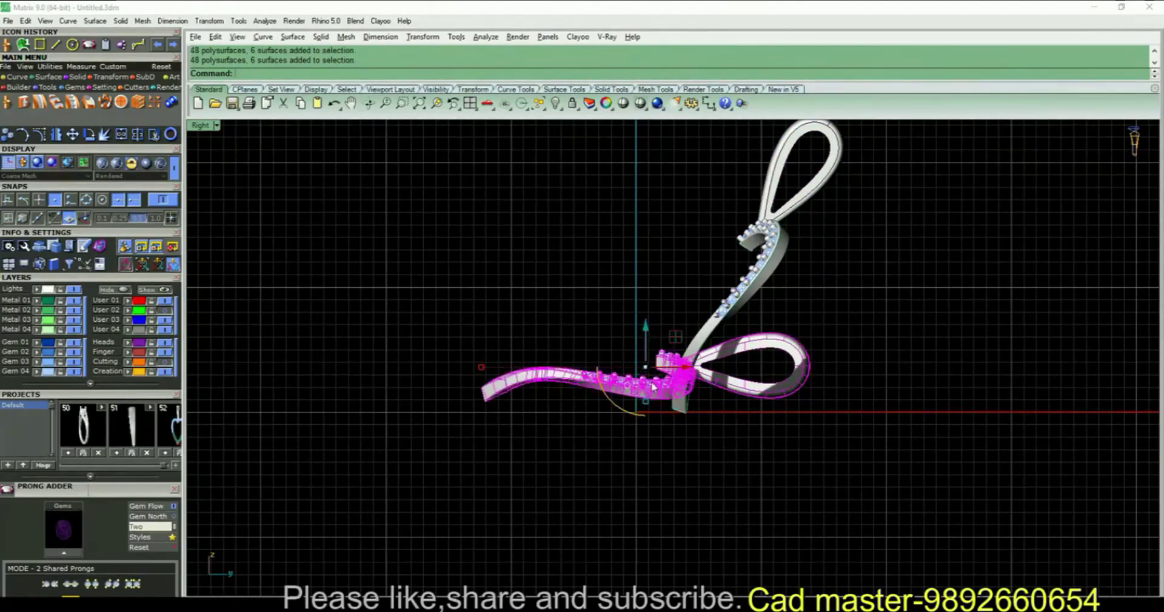
pyautogui.moveTo(647, 328); pyautogui.dragTo(647, 332)
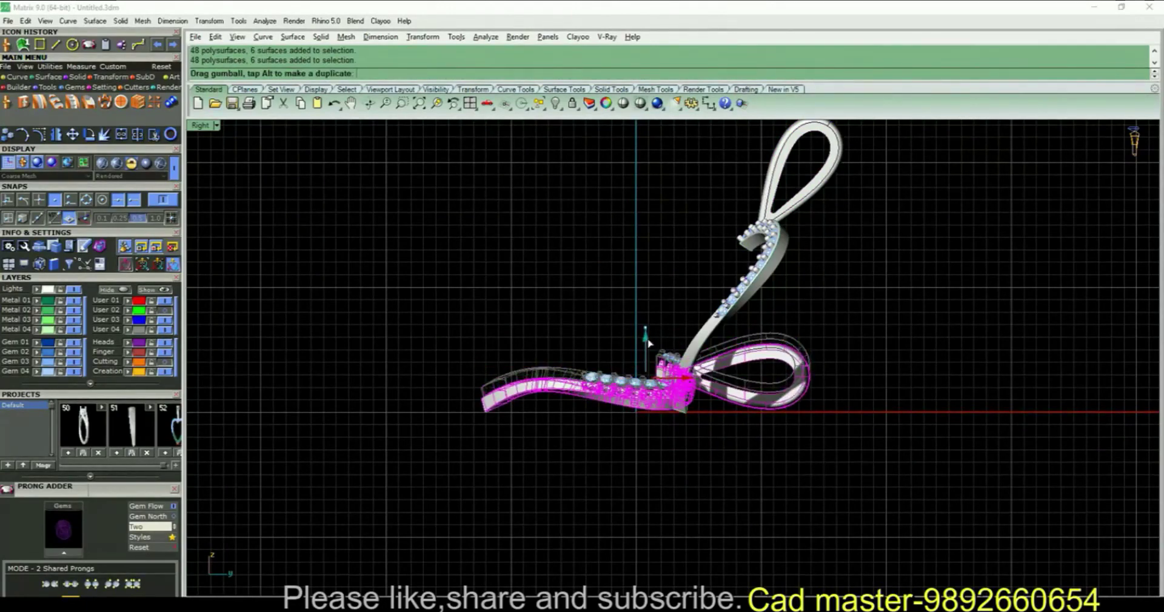
pyautogui.click(960, 428)
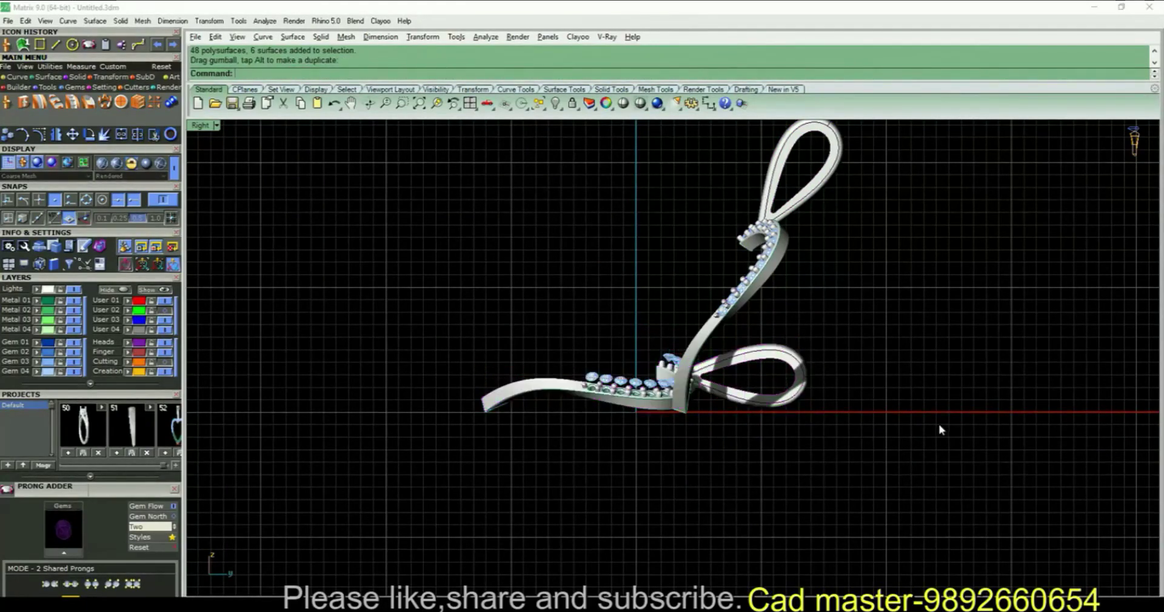
pyautogui.hotkey('ctrl', 'z')
# Select the whole flat pendant including its gems in the Right view and move it down slightly.
pyautogui.click(825, 417)
pyautogui.moveTo(434, 334); pyautogui.dragTo(993, 494)
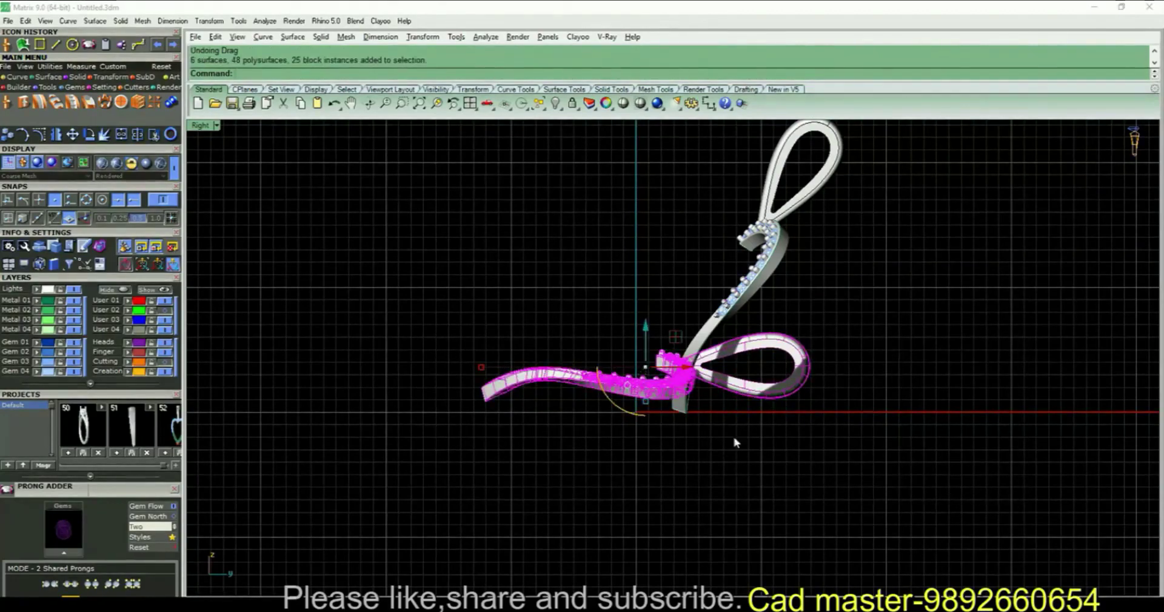
pyautogui.moveTo(646, 331); pyautogui.dragTo(645, 333)
pyautogui.click(982, 463)
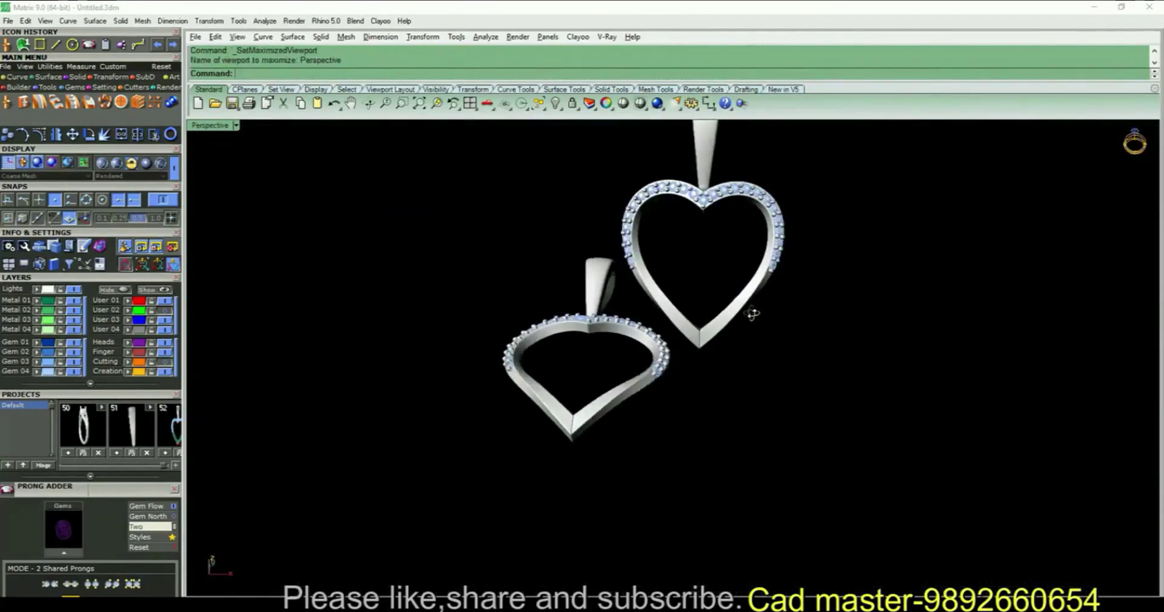
# Mirror a copy of the upright pendant in the Perspective view with the mirror plane starting at the origin.
pyautogui.moveTo(754, 312); pyautogui.dragTo(709, 325, button='right')
pyautogui.click(705, 337)
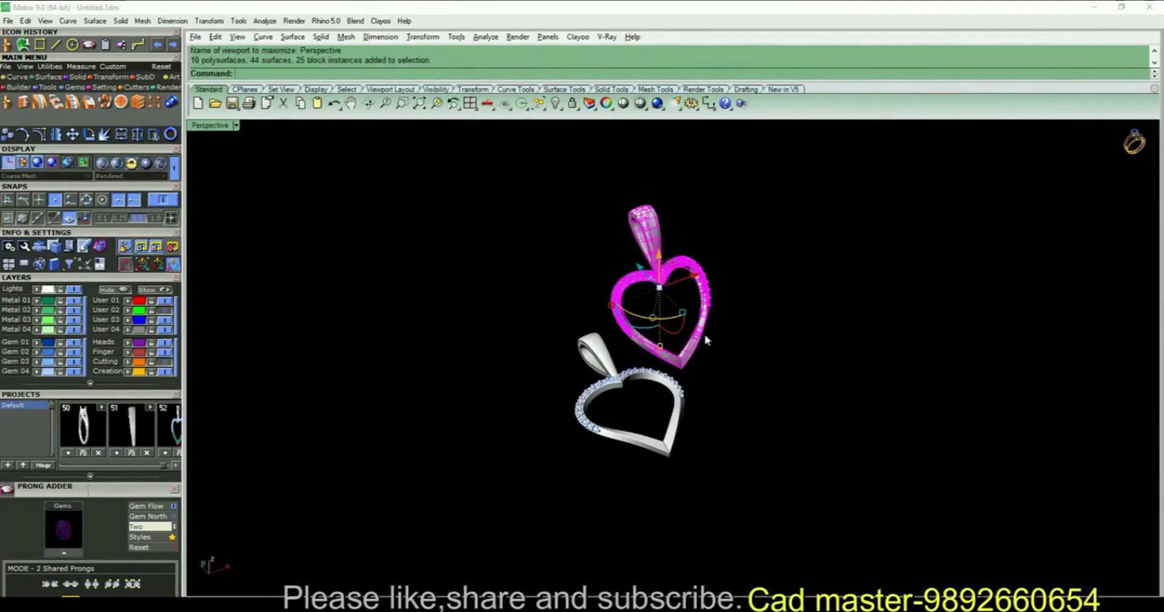
pyautogui.write('mm')
pyautogui.press('Return')
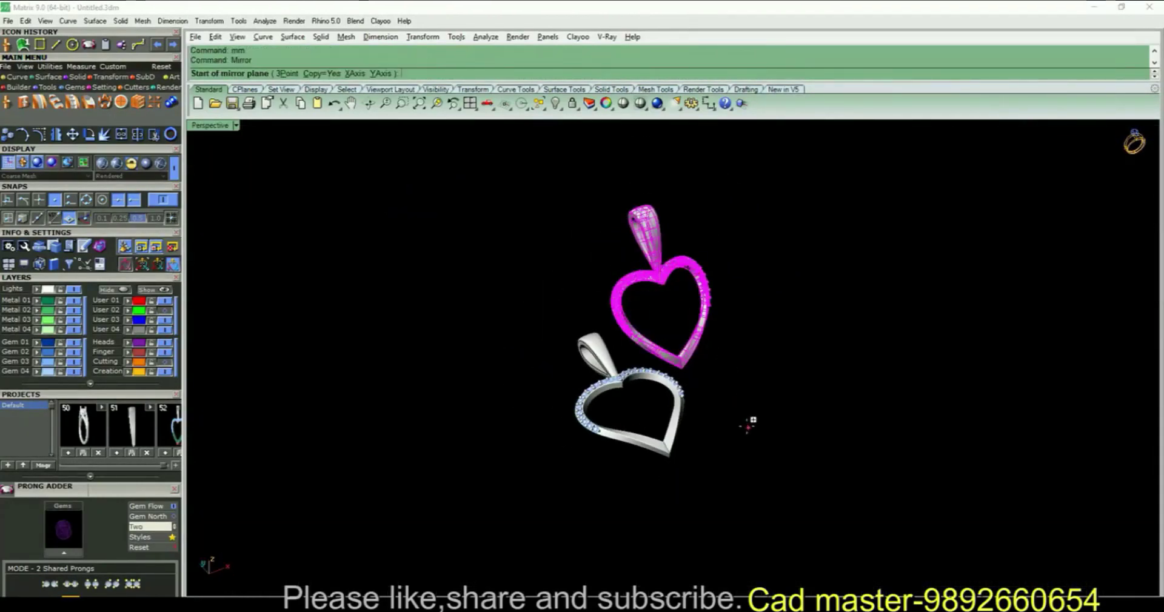
pyautogui.write('0')
pyautogui.press('Return')
pyautogui.click(804, 501)
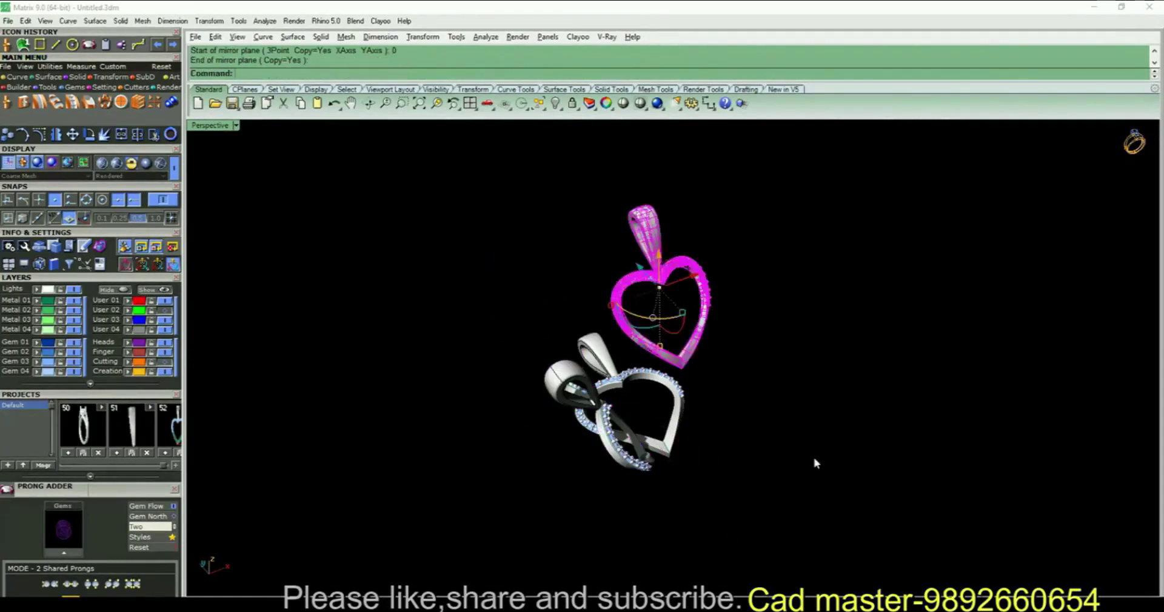
# Move the mirrored pendant copy sideways, away from the flat pendant.
pyautogui.moveTo(831, 422); pyautogui.dragTo(649, 371, button='right')
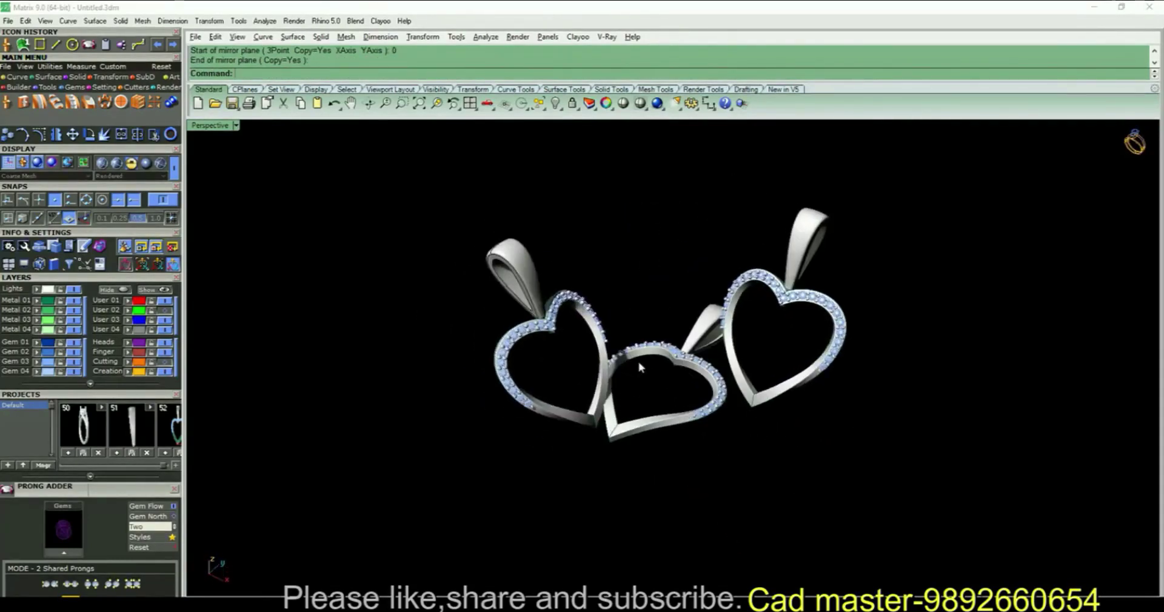
pyautogui.click(609, 351)
pyautogui.moveTo(585, 334); pyautogui.dragTo(567, 331)
pyautogui.click(718, 269)
pyautogui.keyDown('shift'); pyautogui.moveTo(718, 270); pyautogui.dragTo(727, 250, button='right'); pyautogui.keyUp('shift')
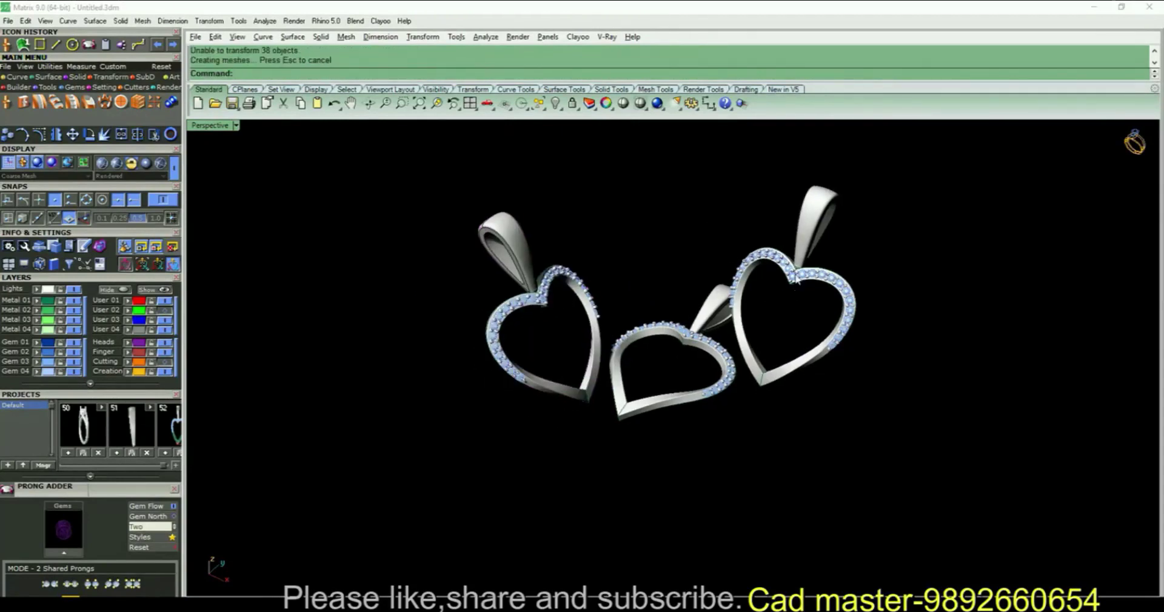
# Switch the Perspective view to Shaded display and ungroup the original upright pendant.
pyautogui.click(641, 104)
pyautogui.scroll(3, 852, 303)
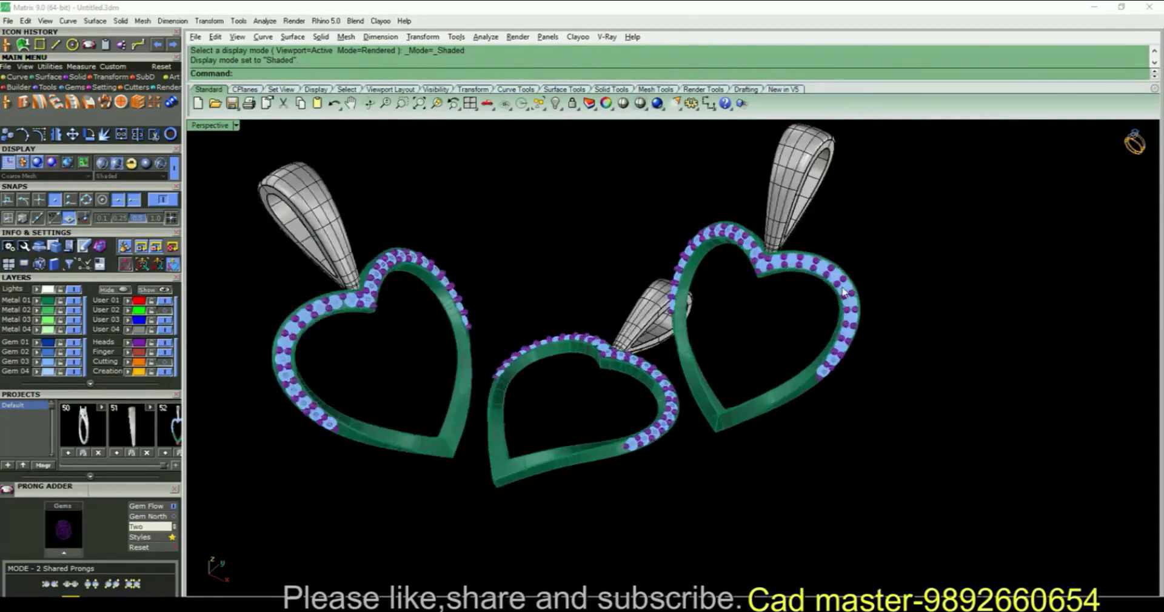
pyautogui.scroll(3, 852, 303)
pyautogui.click(826, 265)
pyautogui.scroll(-2, 825, 265)
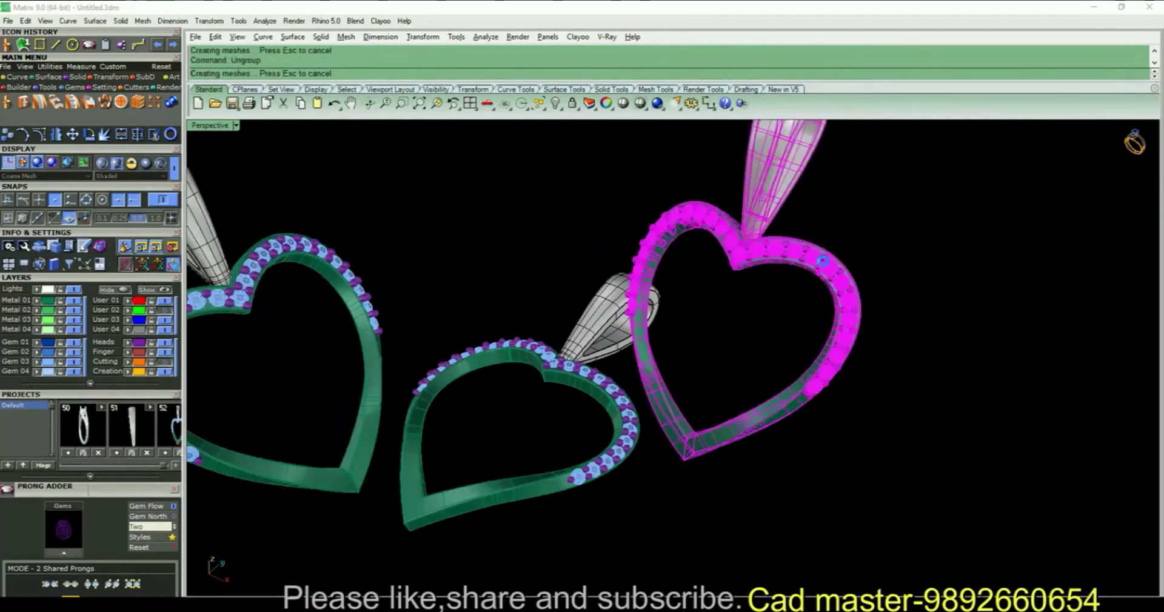
# Ungroup the flat pendant between the two upright hearts.
pyautogui.click(616, 400)
pyautogui.hotkey('ctrl', 'shift', 'c')
pyautogui.press('Escape')
pyautogui.press('Escape')
pyautogui.click(617, 399)
pyautogui.press('Escape')
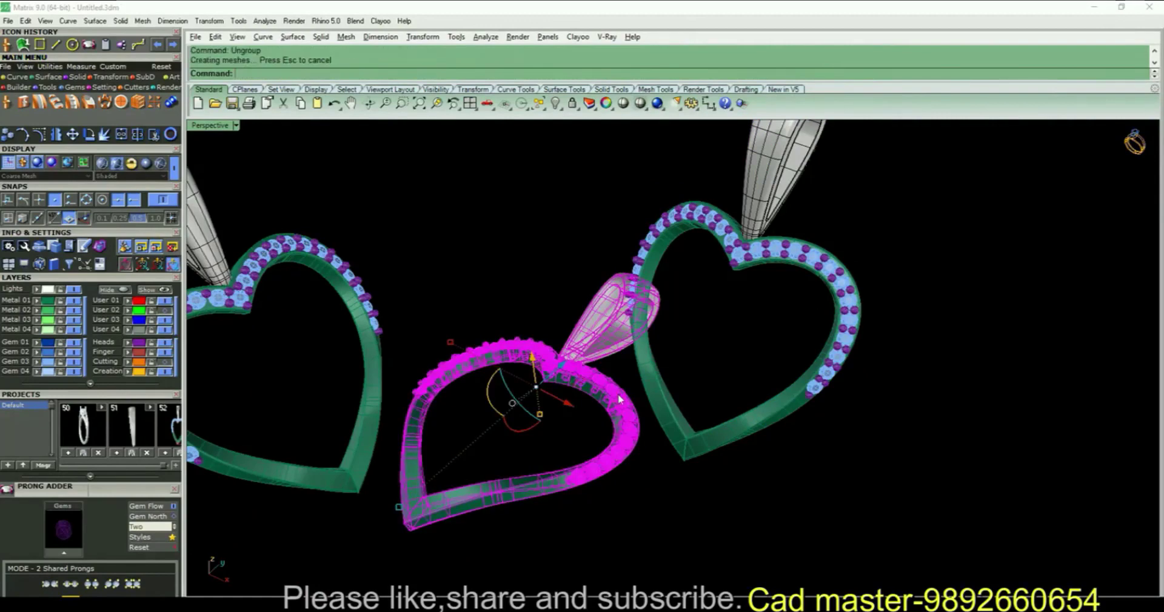
pyautogui.scroll(-2, 634, 403)
pyautogui.hotkey('ctrl', 'shift', 'g')
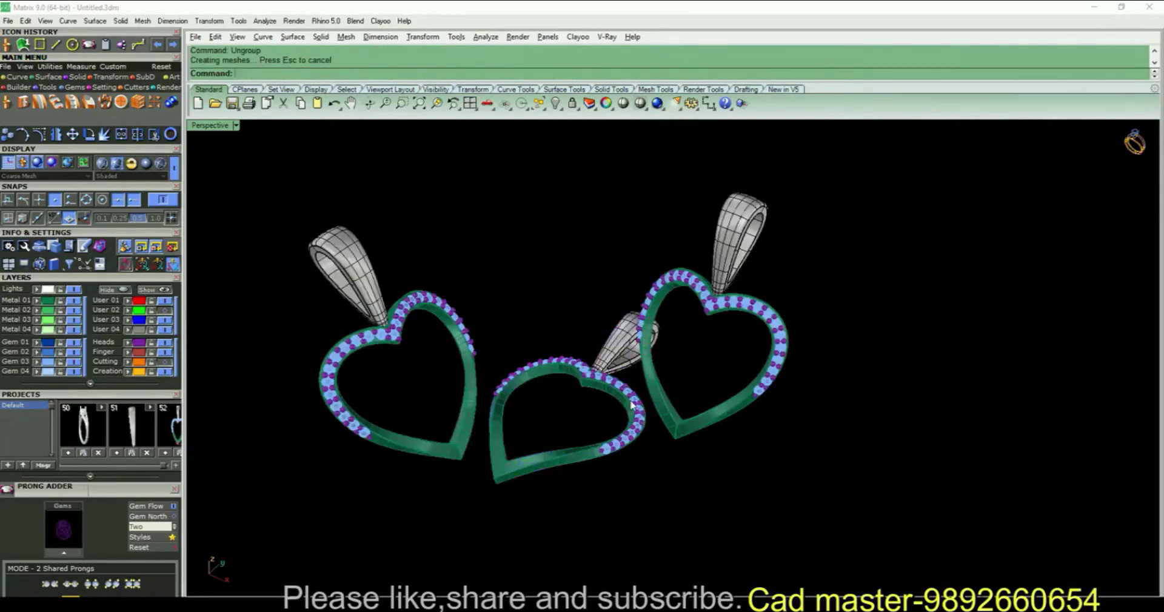
pyautogui.press('Escape')
# Group the original upright pendant's heart frame, prongs and bail without the gems, and assign the group to the Metal 02 layer.
pyautogui.scroll(6, 640, 403)
pyautogui.scroll(-4, 643, 401)
pyautogui.scroll(4, 766, 294)
pyautogui.click(766, 291)
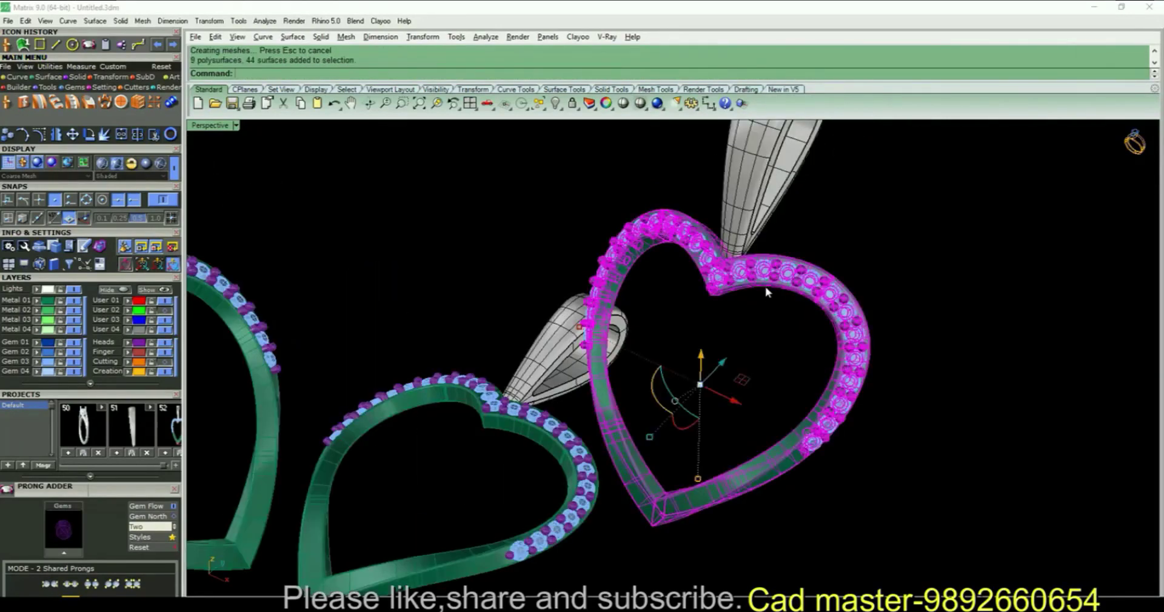
pyautogui.scroll(2, 766, 290)
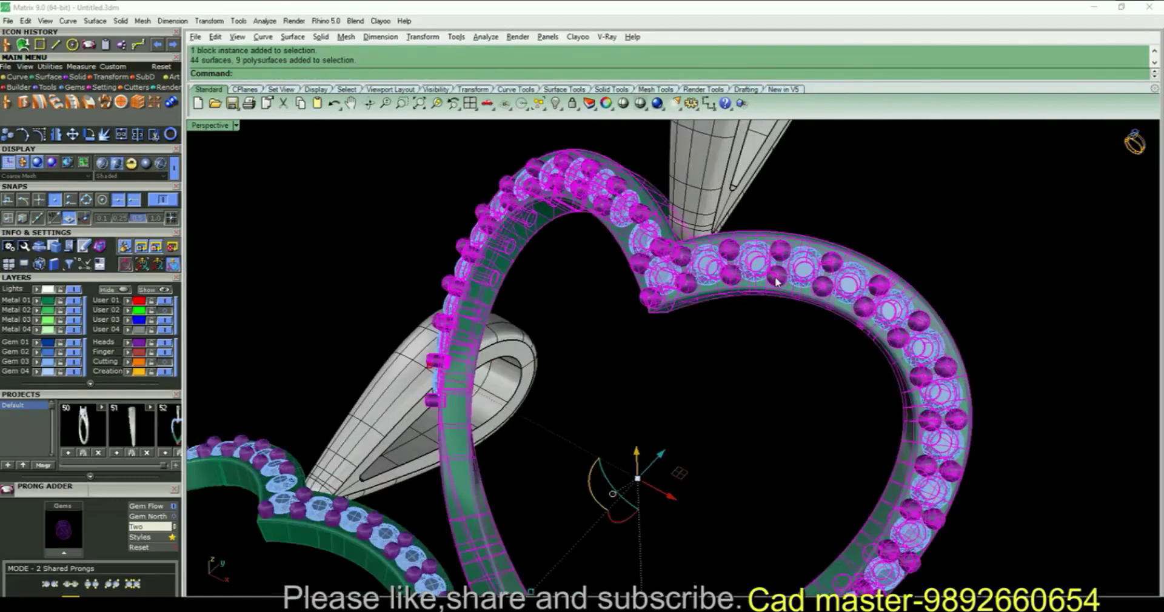
pyautogui.scroll(-2, 776, 282)
pyautogui.keyDown('shift'); pyautogui.click(763, 189); pyautogui.keyUp('shift')
pyautogui.hotkey('ctrl', 'g')
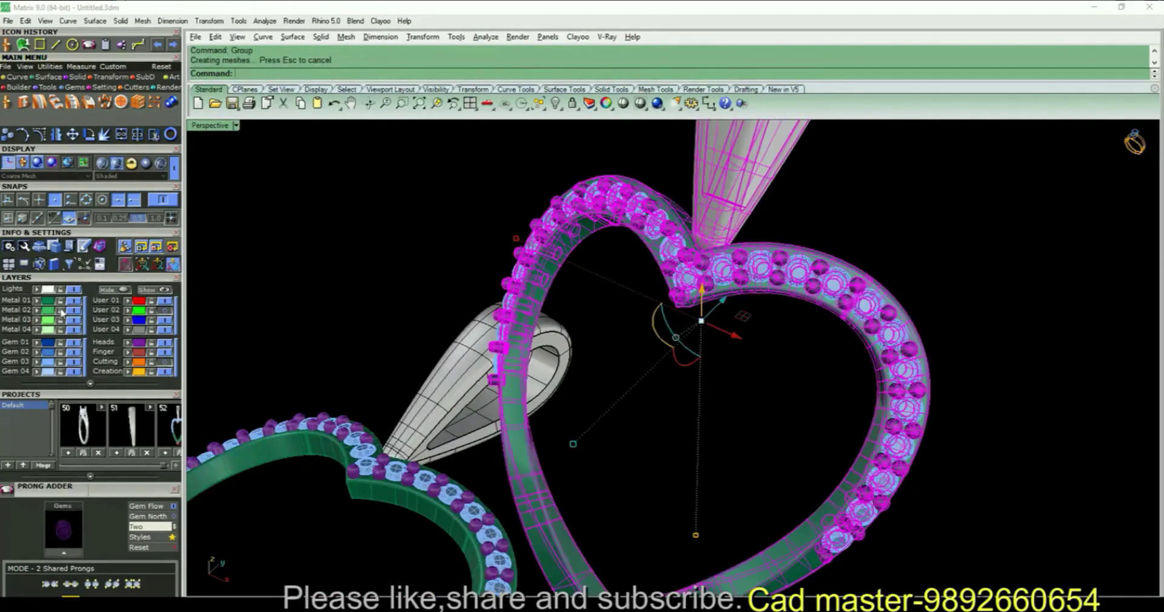
pyautogui.click(36, 311)
pyautogui.click(910, 279)
pyautogui.scroll(-5, 909, 279)
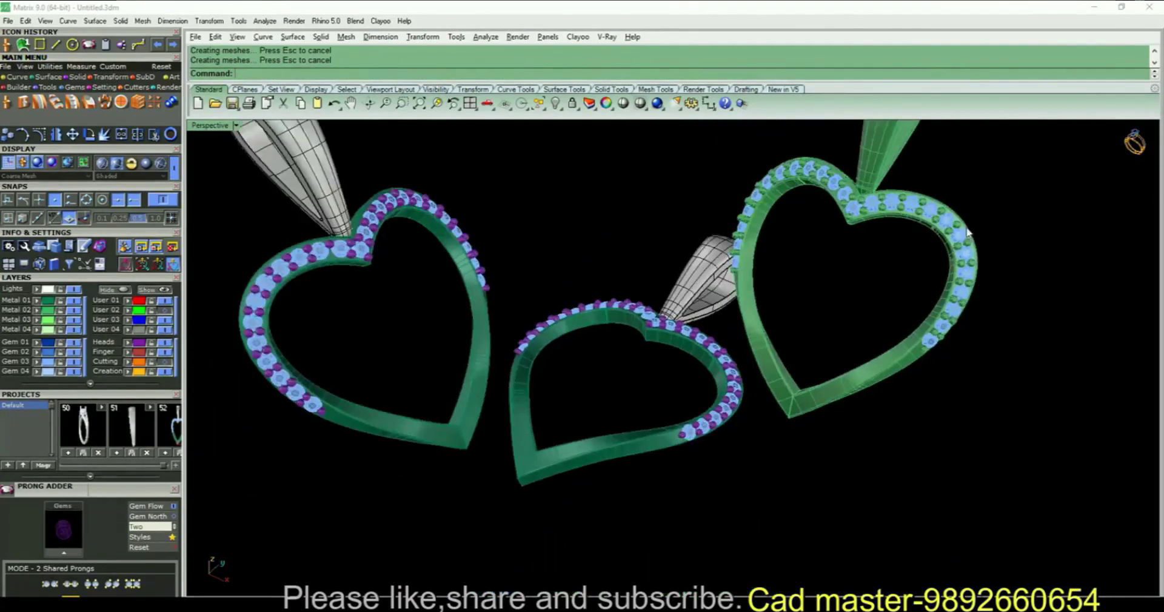
# Group the flat pendant's frame, prongs and bail without the gems, and assign them to the Metal 04 layer.
pyautogui.scroll(6, 714, 357)
pyautogui.click(717, 354)
pyautogui.keyDown('shift'); pyautogui.click(716, 255); pyautogui.keyUp('shift')
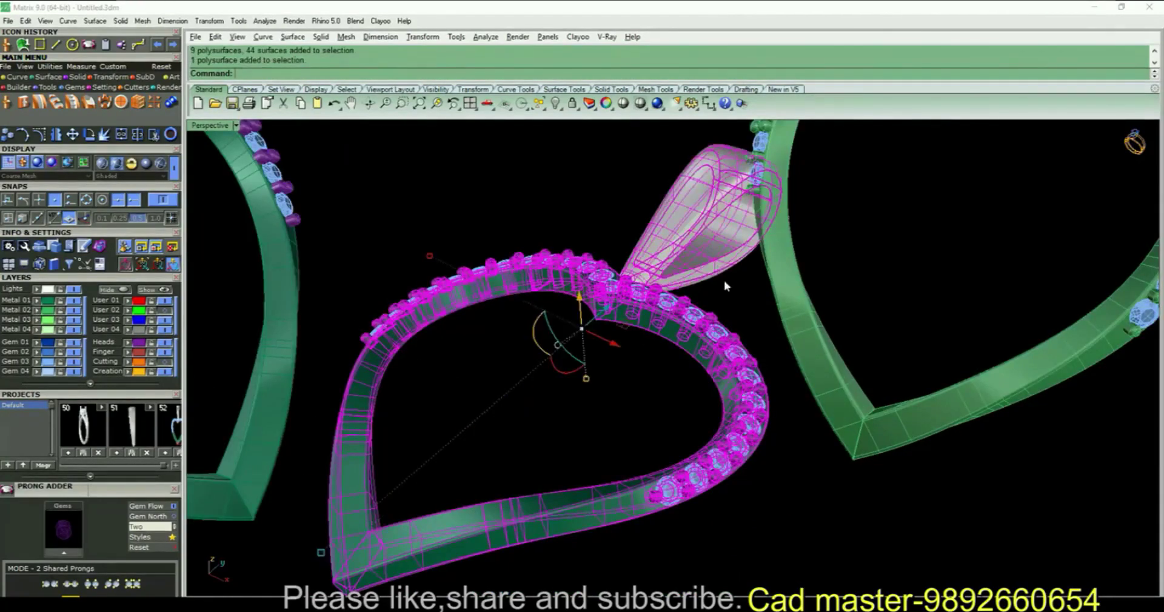
pyautogui.scroll(-2, 724, 302)
pyautogui.hotkey('ctrl', 'g')
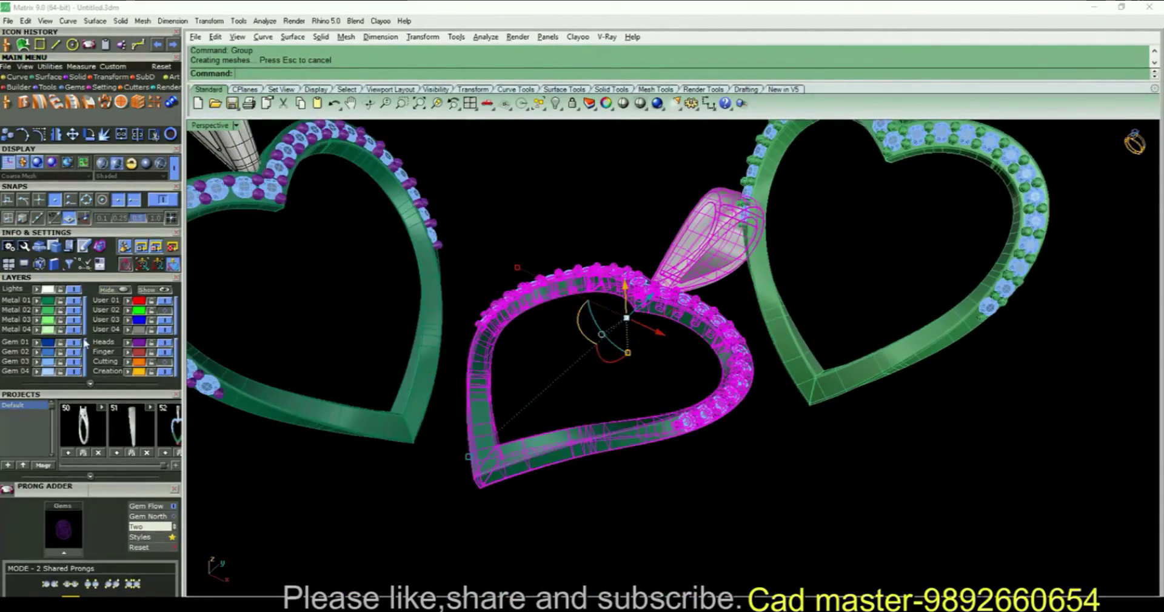
pyautogui.click(50, 330)
pyautogui.click(540, 194)
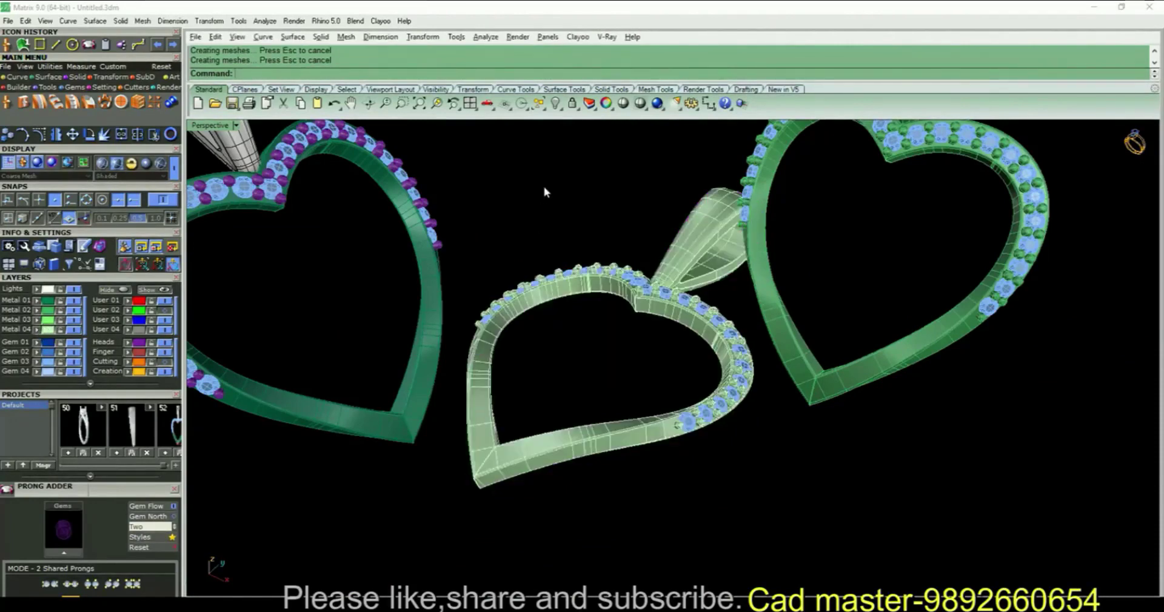
# Ungroup the mirrored pendant and assign its frame, prongs and bail, without the gems, to the User 31 layer.
pyautogui.keyDown('shift'); pyautogui.moveTo(541, 194); pyautogui.dragTo(649, 242, button='right'); pyautogui.keyUp('shift')
pyautogui.click(525, 294)
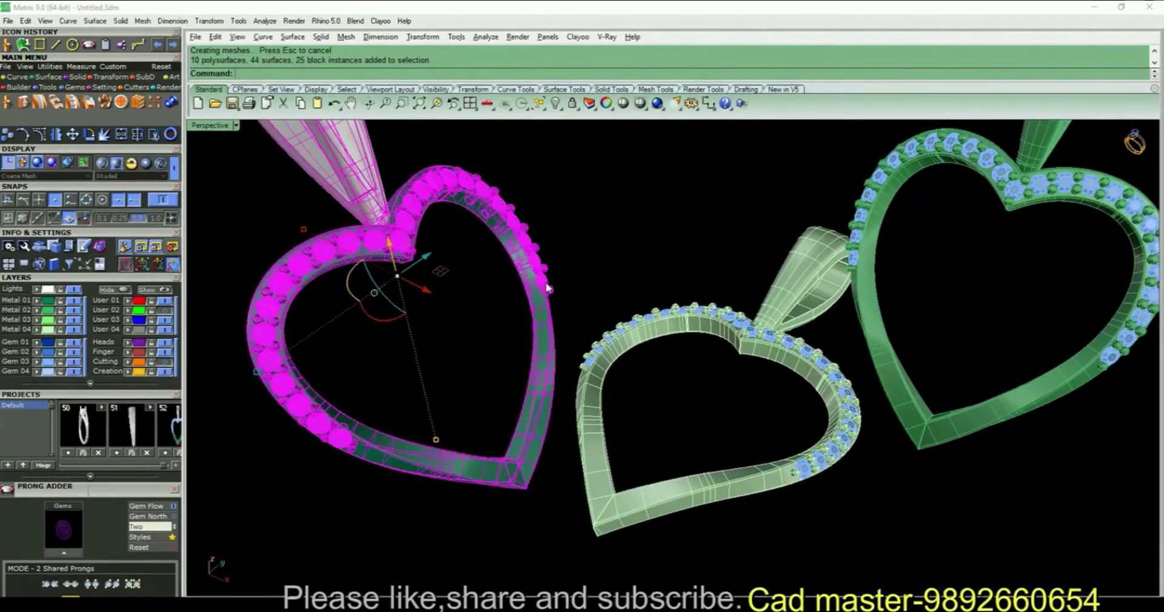
pyautogui.hotkey('ctrl', 'shift', 'g')
pyautogui.click(508, 262)
pyautogui.click(518, 246)
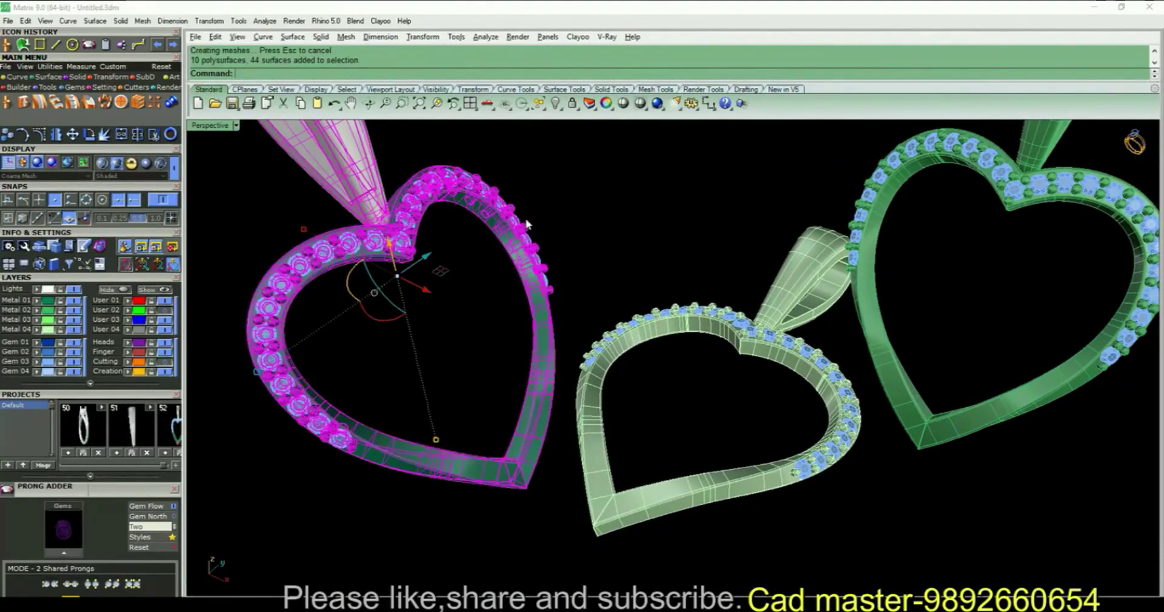
pyautogui.scroll(-1, 547, 296)
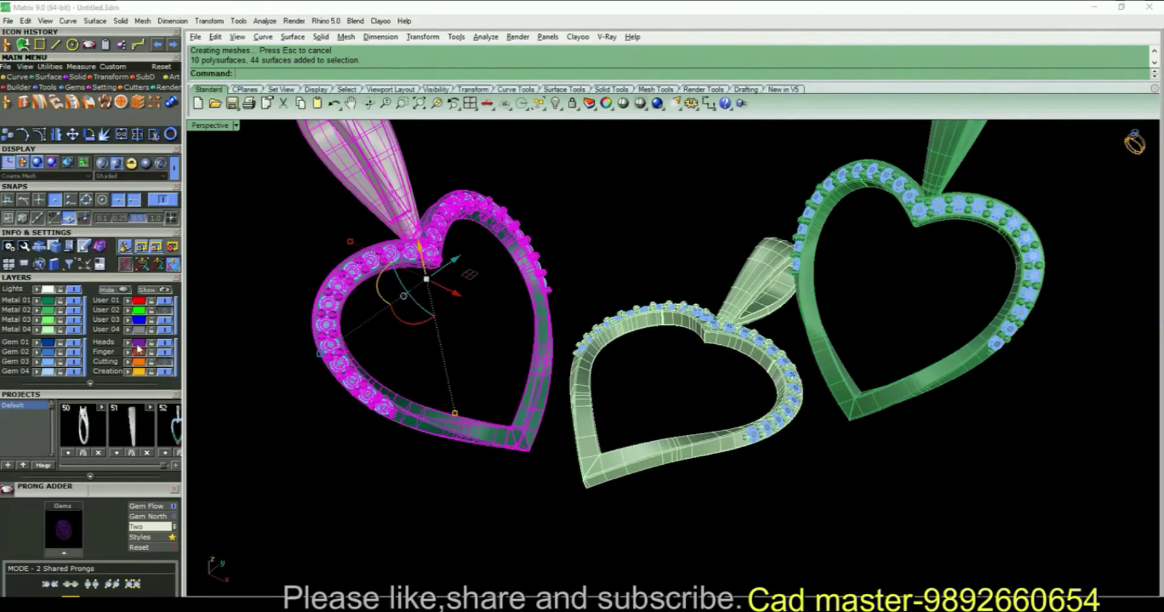
pyautogui.click(89, 384)
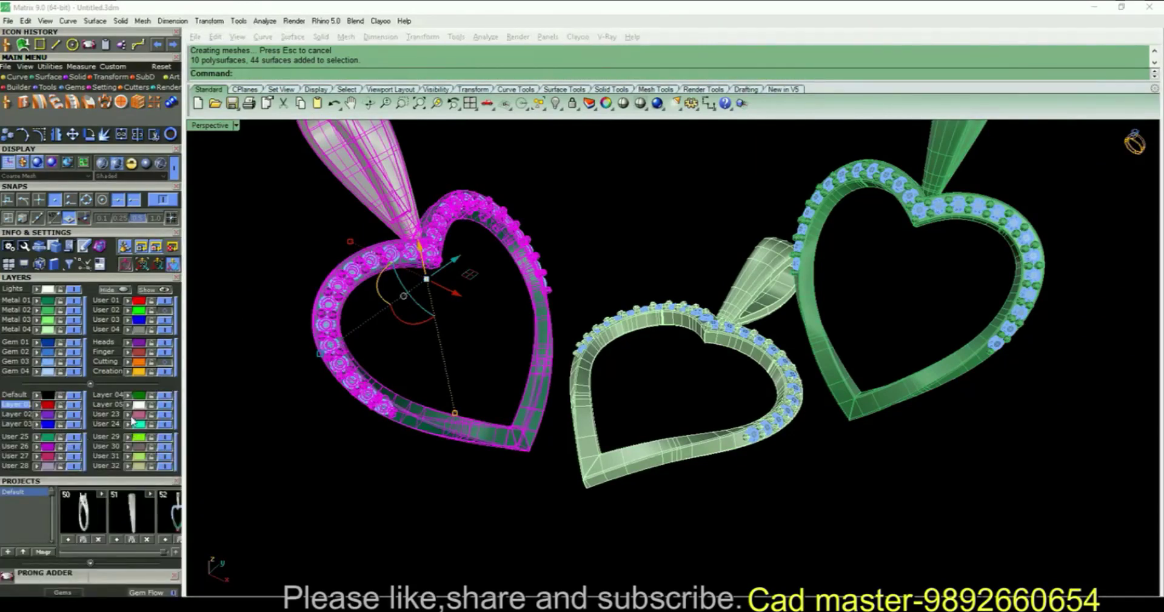
pyautogui.click(129, 458)
pyautogui.click(357, 493)
pyautogui.scroll(-6, 461, 414)
pyautogui.scroll(2, 597, 375)
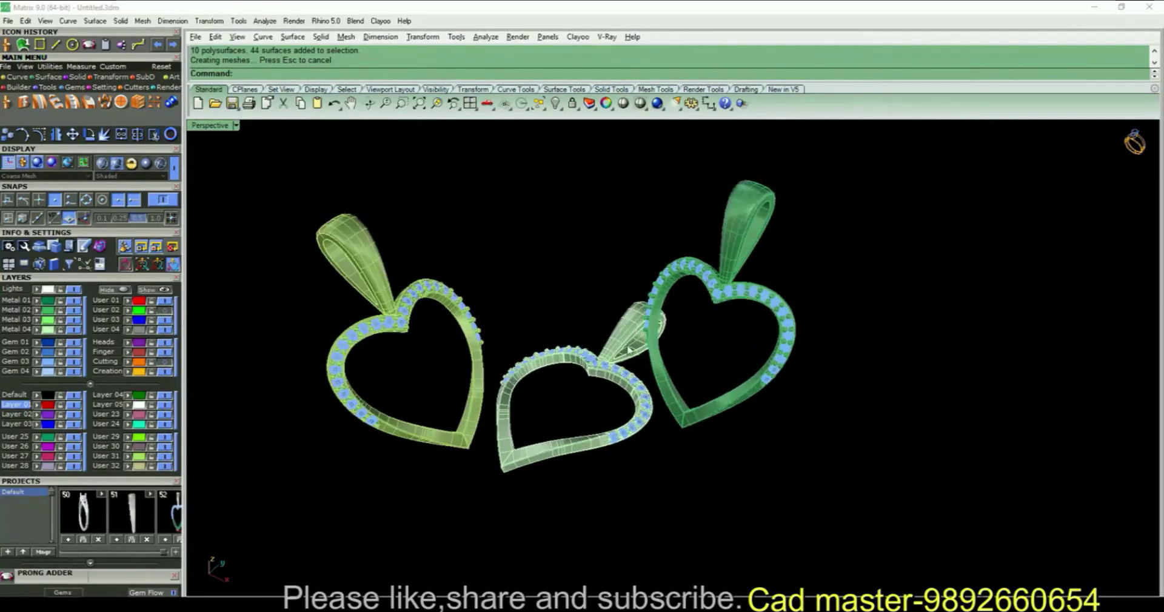
# Open the V-Ray render tools and add a ground plane beneath the three pendants.
pyautogui.click(174, 86)
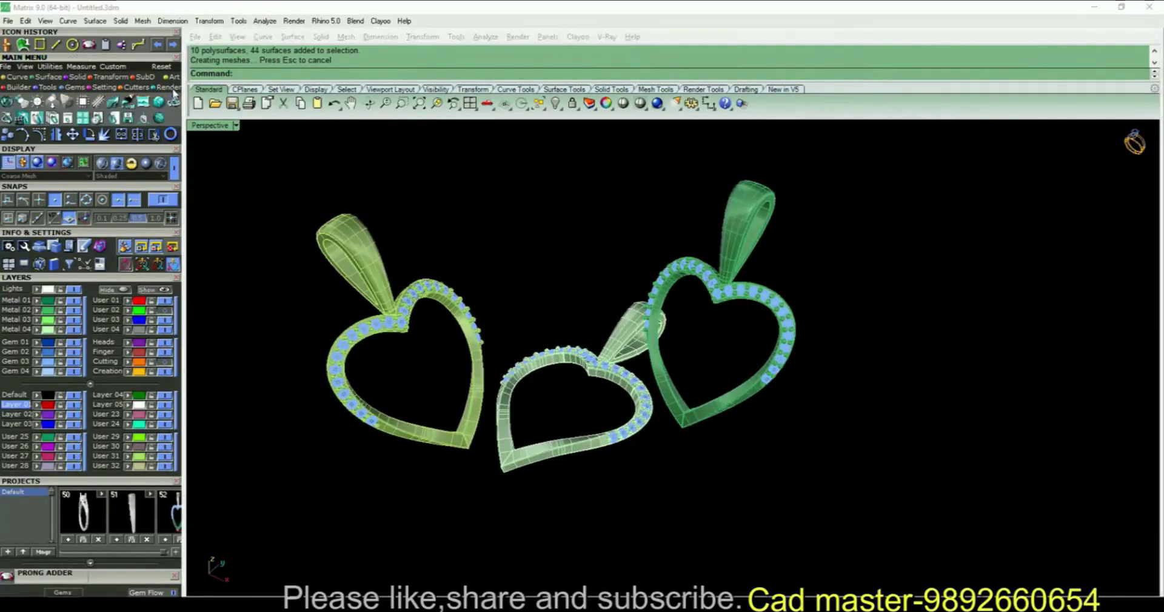
pyautogui.click(8, 101)
pyautogui.keyDown('shift'); pyautogui.moveTo(573, 249); pyautogui.dragTo(631, 250, button='right'); pyautogui.keyUp('shift')
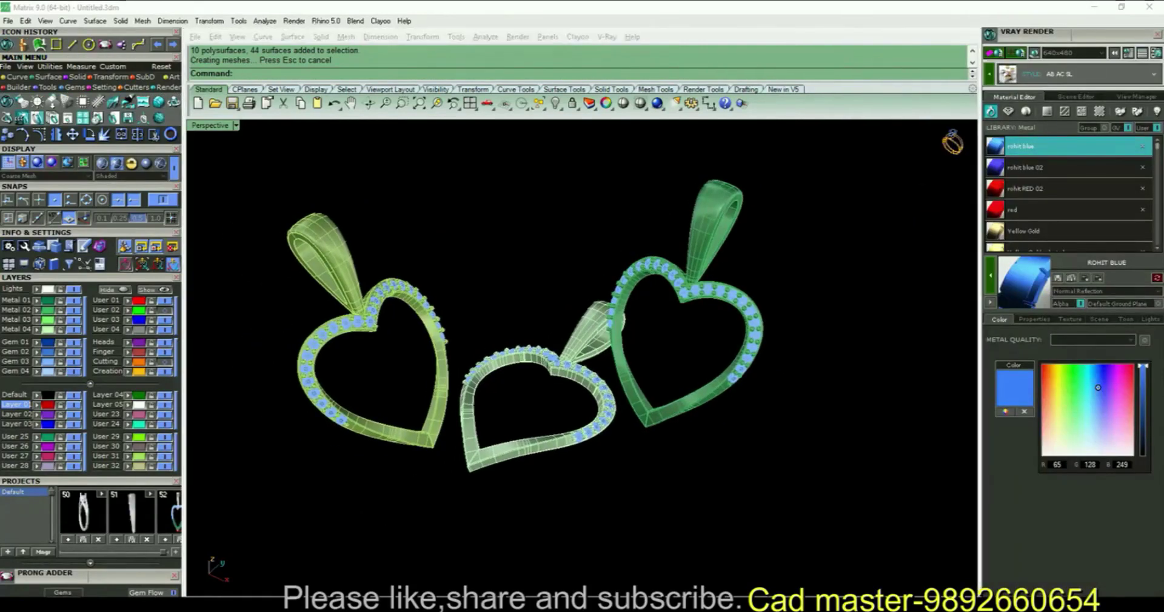
pyautogui.click(1034, 54)
# Enlarge the ground plane with Scale2D from origin 0 so it extends well beyond the pendants.
pyautogui.click(632, 296)
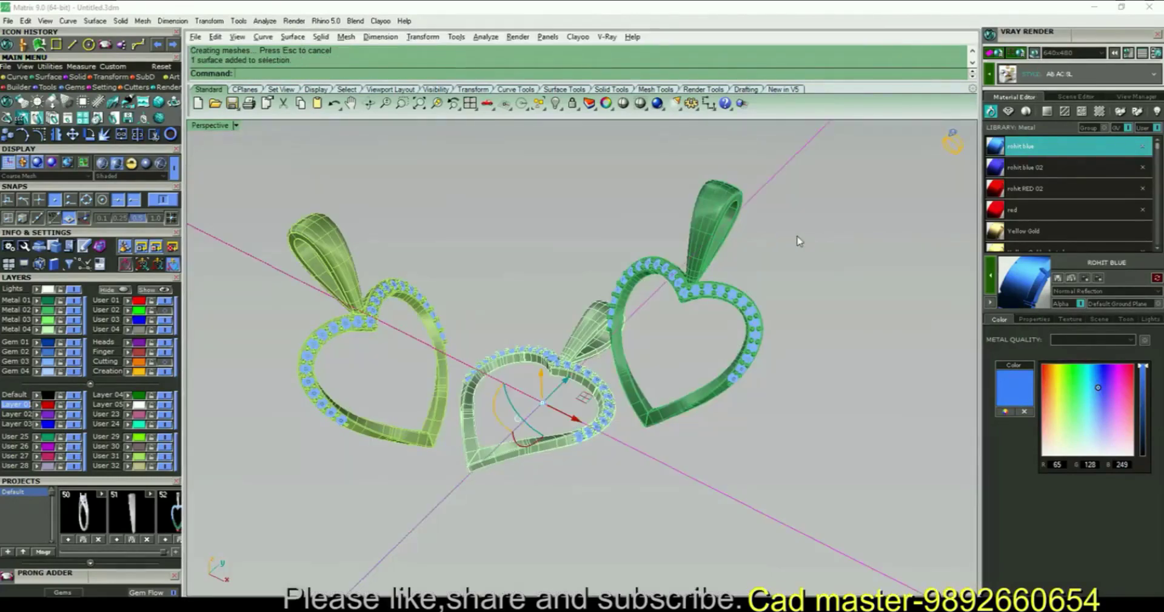
pyautogui.press('Return')
pyautogui.scroll(-5, 601, 305)
pyautogui.write('0')
pyautogui.press('Return')
pyautogui.scroll(-8, 601, 308)
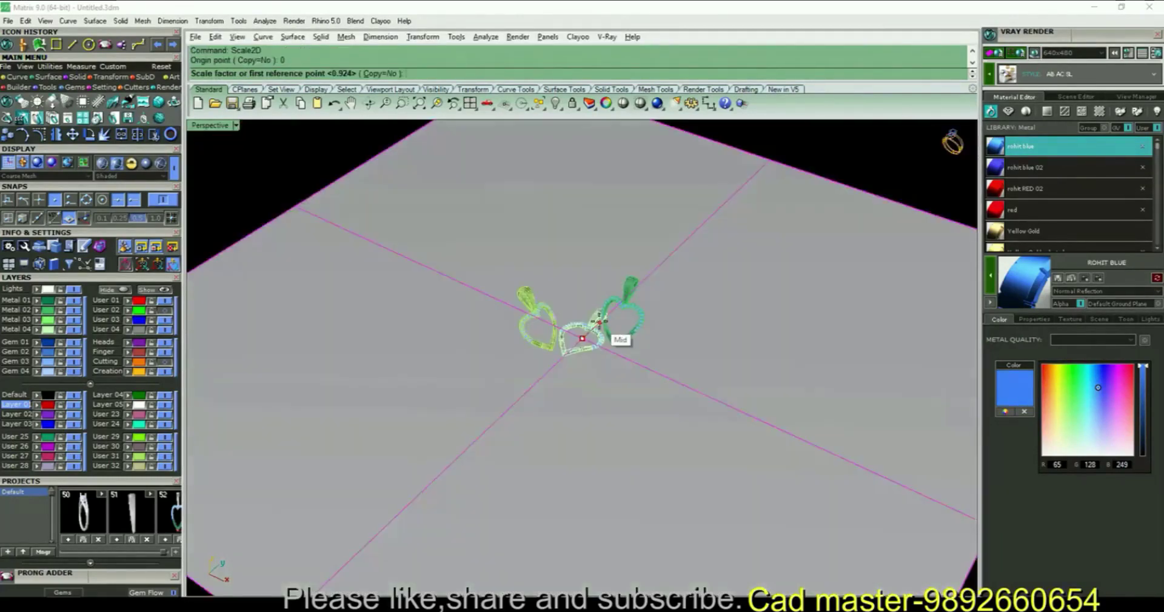
pyautogui.click(665, 320)
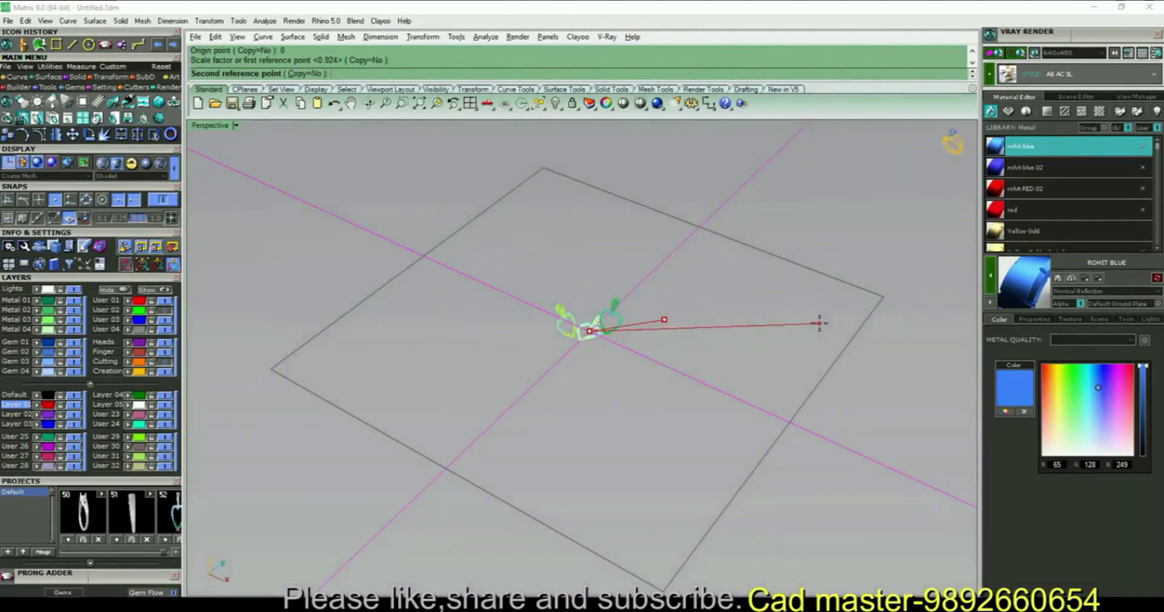
pyautogui.click(833, 322)
pyautogui.press('Escape')
pyautogui.scroll(8, 600, 312)
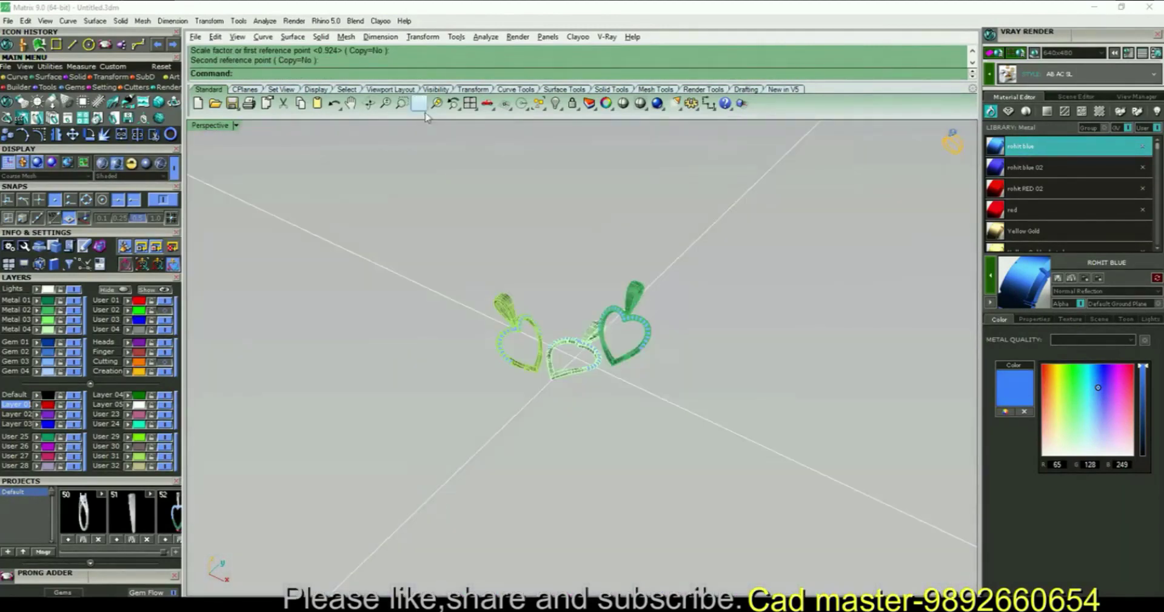
# Apply the "Yellow Gold 27102018 video" metal material to the original upright pendant on the Metal 02 layer.
pyautogui.click(402, 104)
pyautogui.moveTo(489, 258); pyautogui.dragTo(703, 417)
pyautogui.keyDown('shift'); pyautogui.moveTo(672, 362); pyautogui.dragTo(696, 359, button='right'); pyautogui.keyUp('shift')
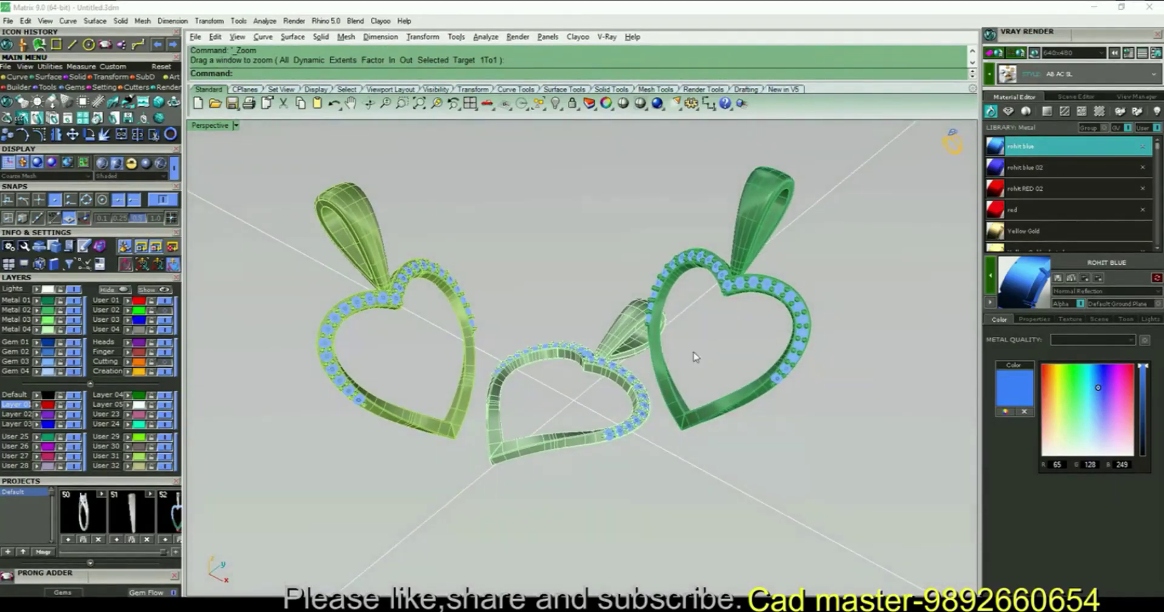
pyautogui.moveTo(1158, 154); pyautogui.dragTo(1160, 165)
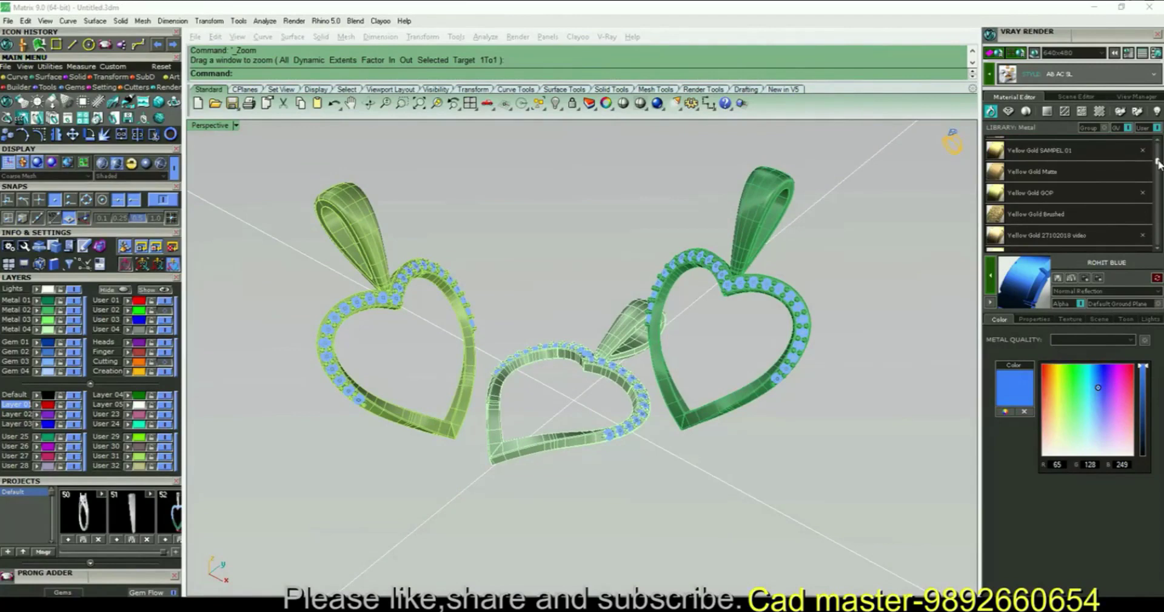
pyautogui.click(1084, 234)
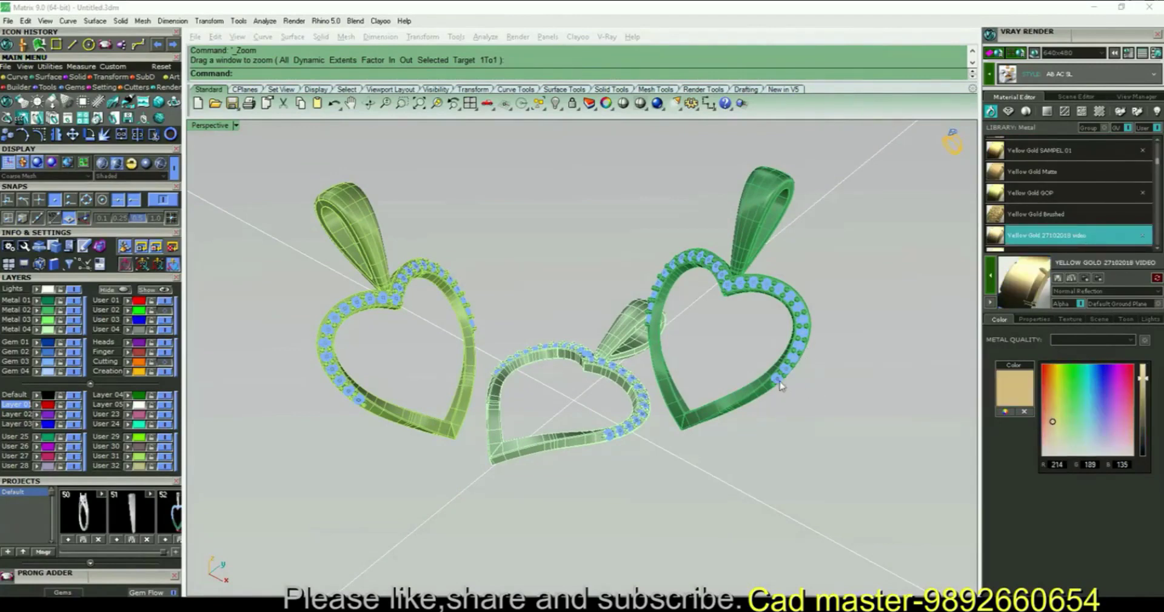
pyautogui.click(787, 380)
pyautogui.click(992, 281)
# Apply the "WIGHT GOLD 27102018 video" metal material to the flat pendant's frame, prongs and bail.
pyautogui.click(581, 443)
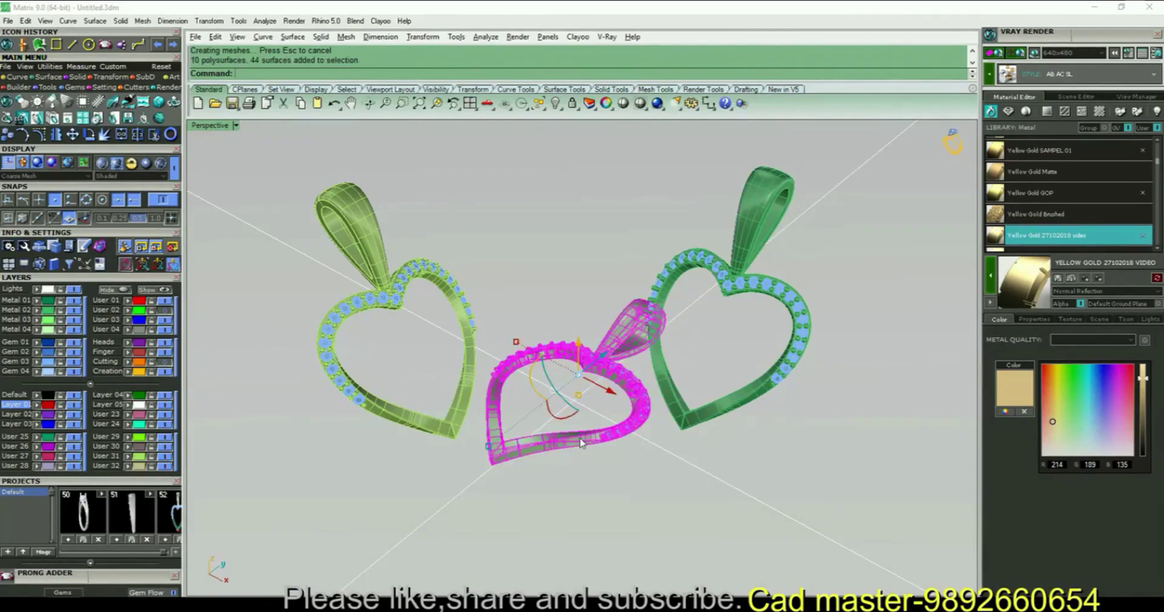
pyautogui.scroll(-5, 1105, 215)
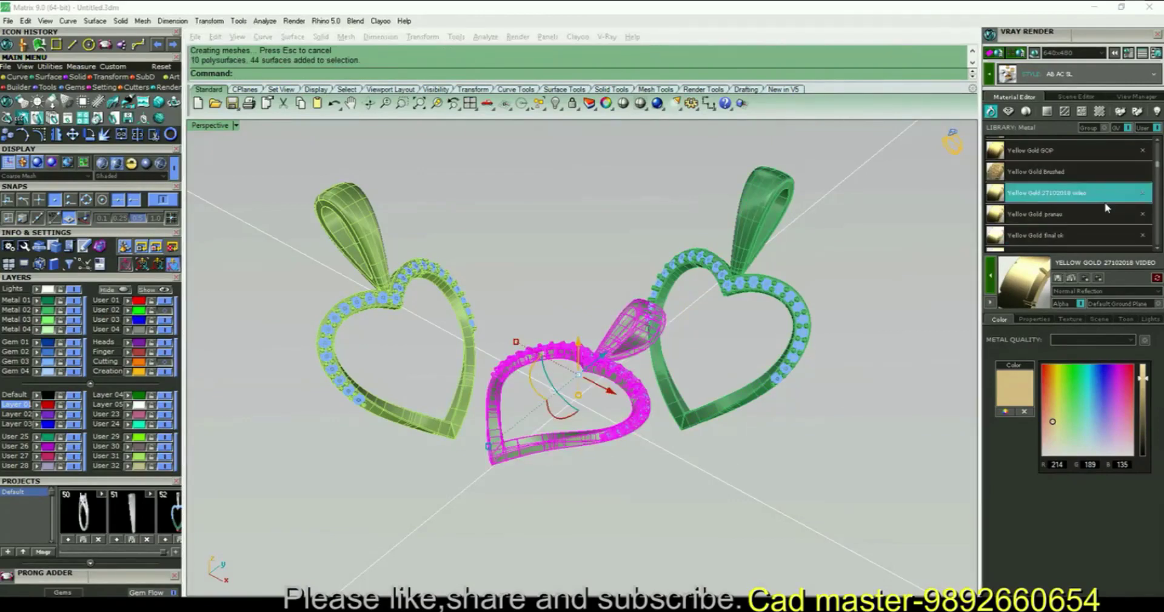
pyautogui.scroll(-3, 1104, 215)
pyautogui.scroll(1, 1105, 214)
pyautogui.scroll(-2, 1106, 220)
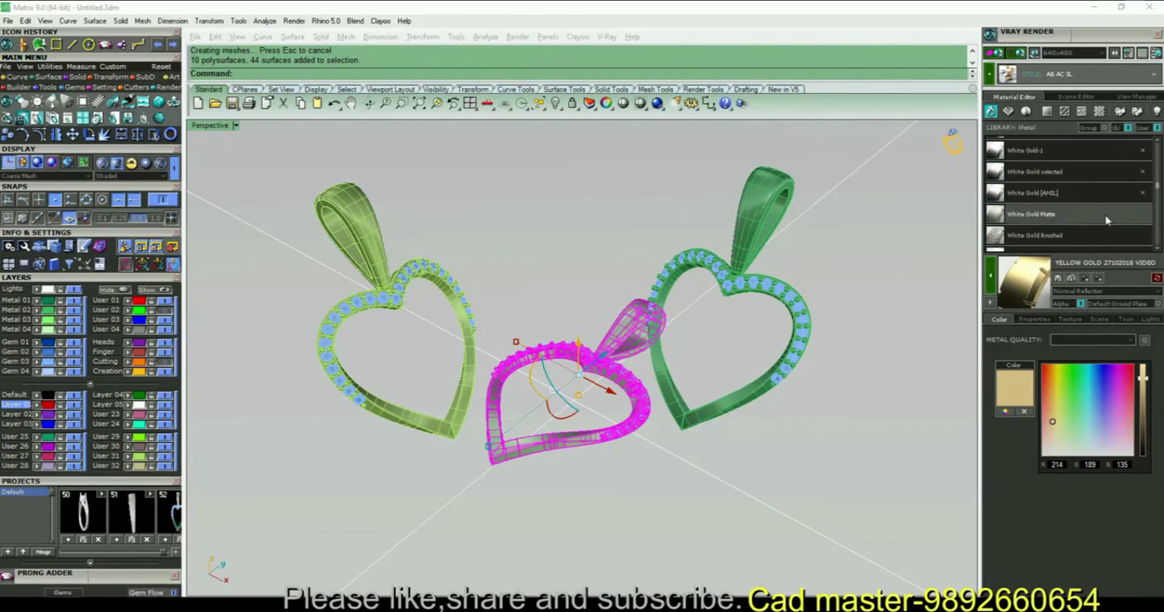
pyautogui.scroll(-1, 1106, 220)
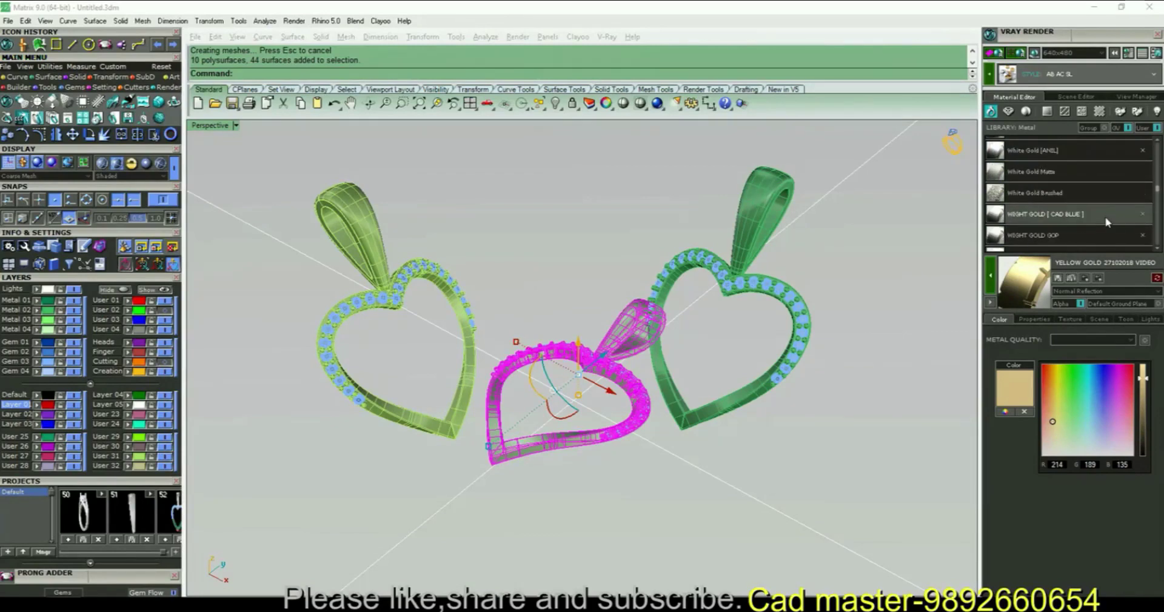
pyautogui.scroll(-4, 1106, 221)
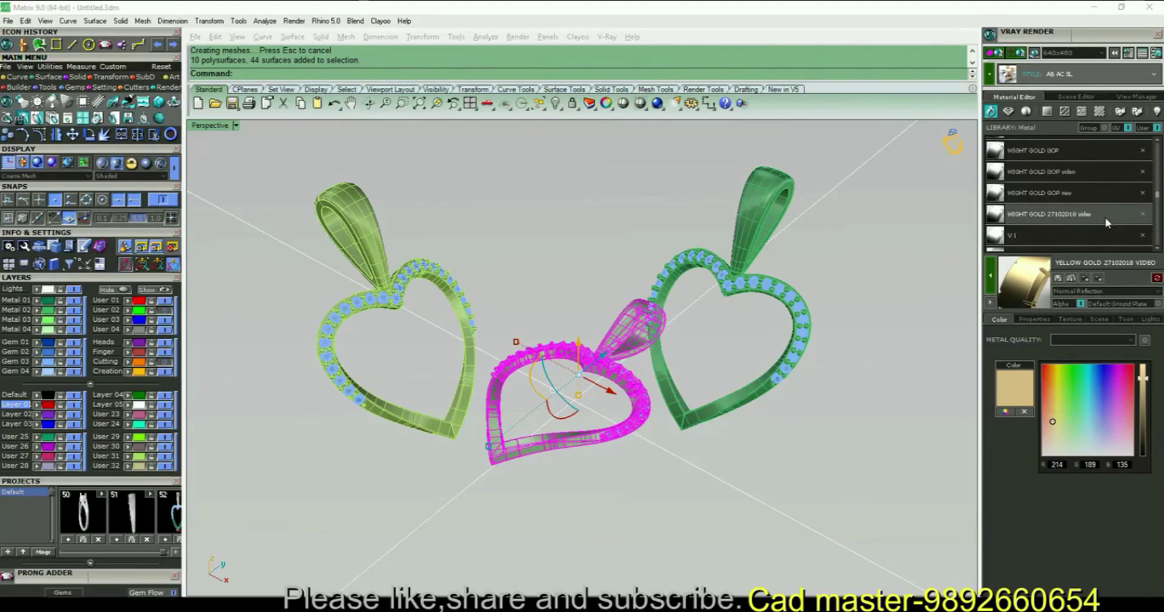
pyautogui.click(1101, 215)
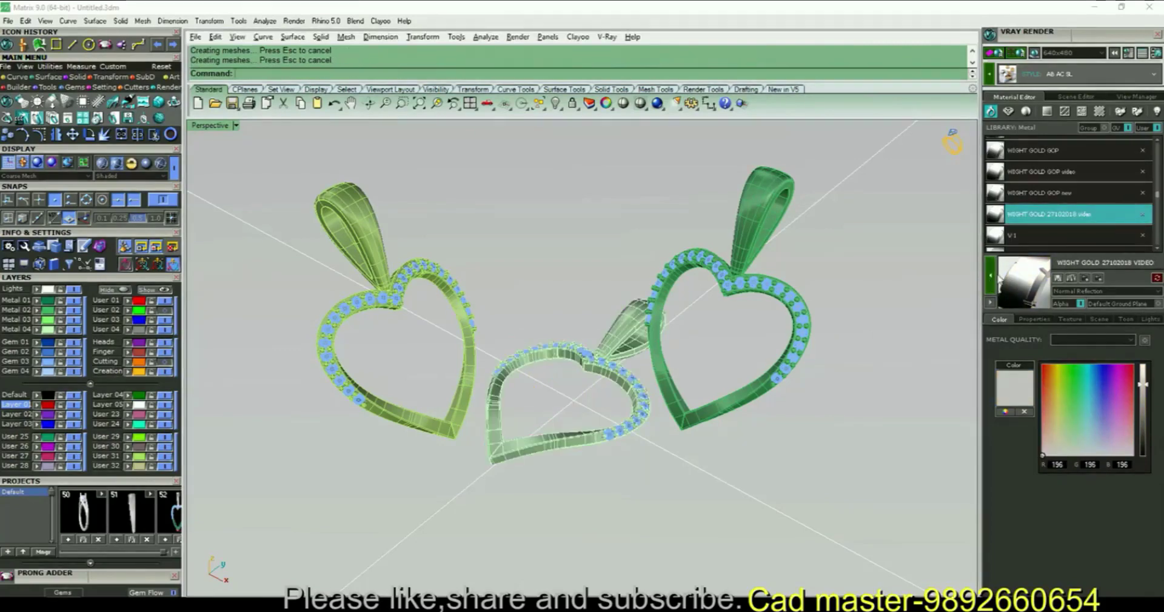
# Apply the "Rose Gold gop new" metal material to the mirrored pendant's frame, prongs and bail.
pyautogui.click(472, 363)
pyautogui.scroll(5, 1114, 205)
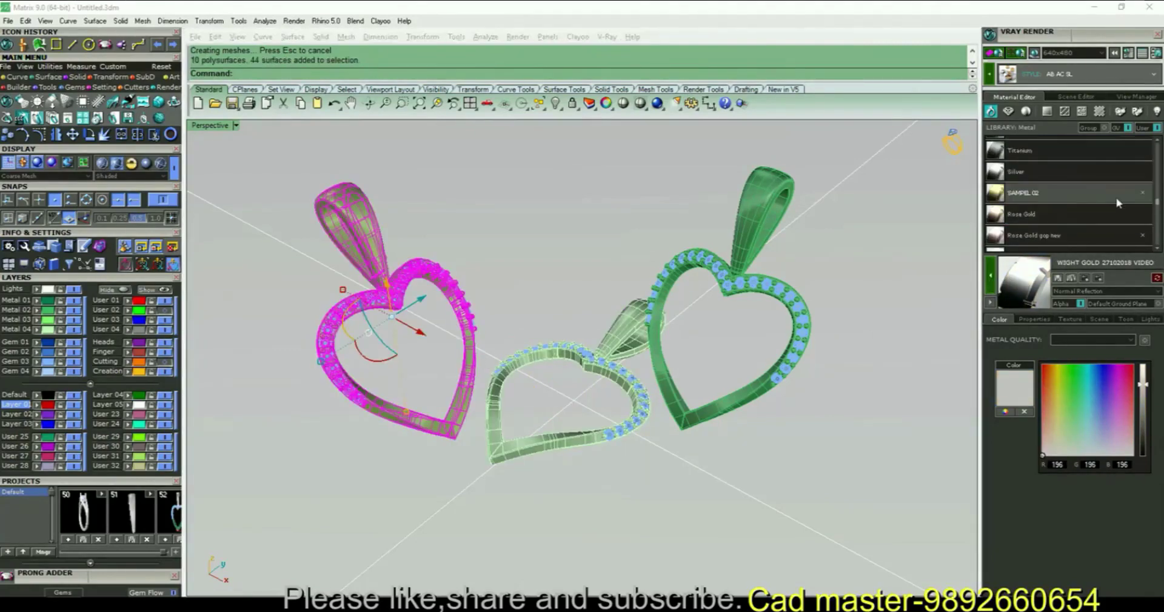
pyautogui.scroll(-2, 1111, 200)
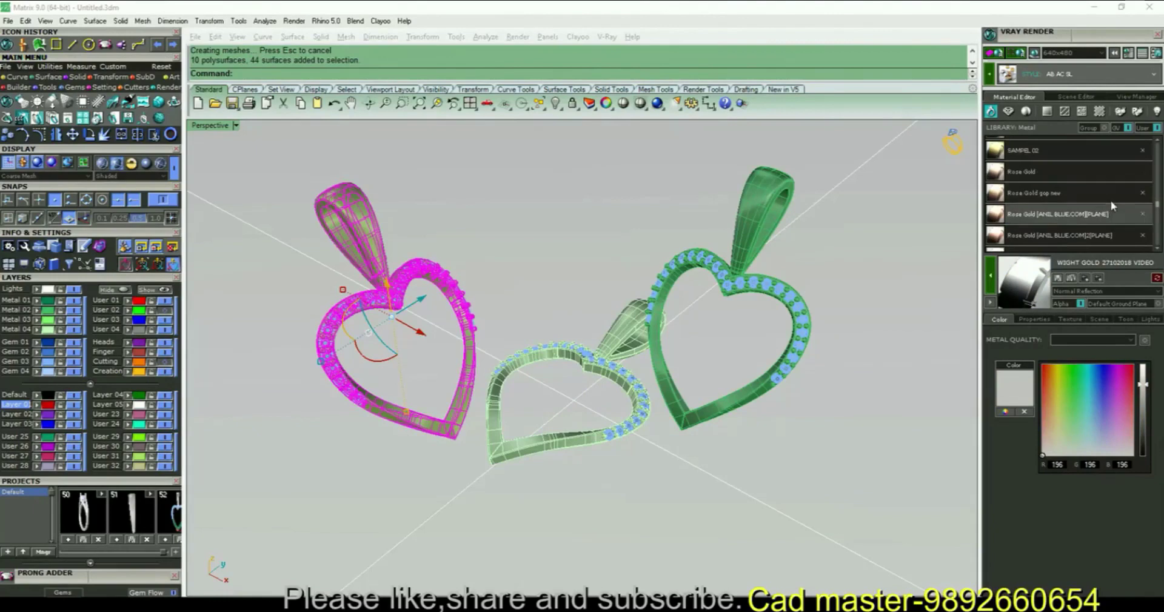
pyautogui.click(1071, 194)
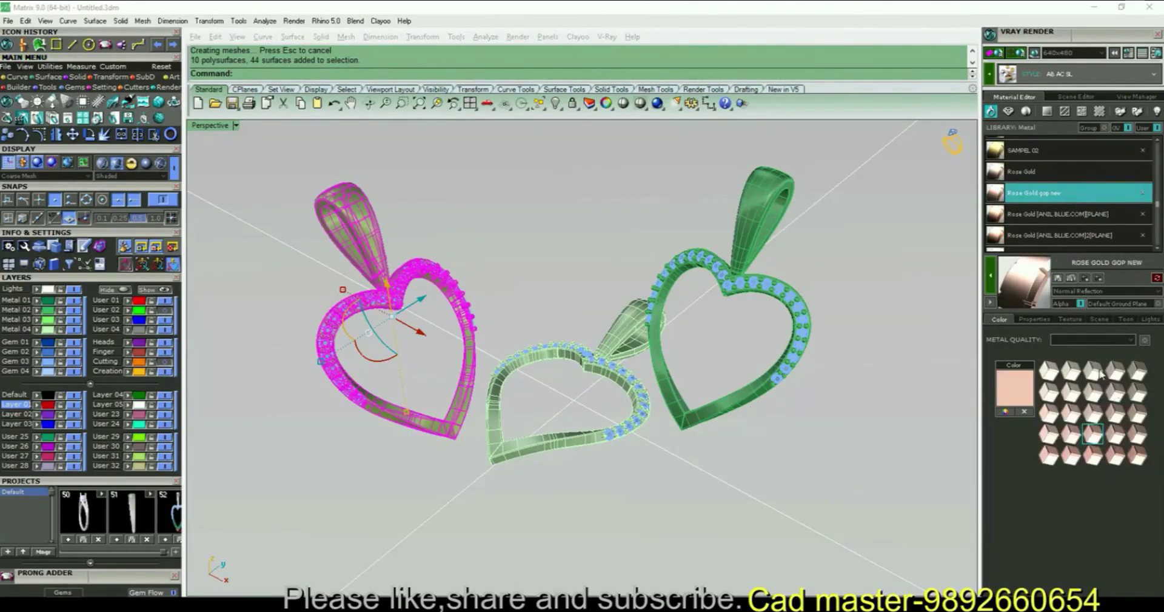
pyautogui.click(993, 279)
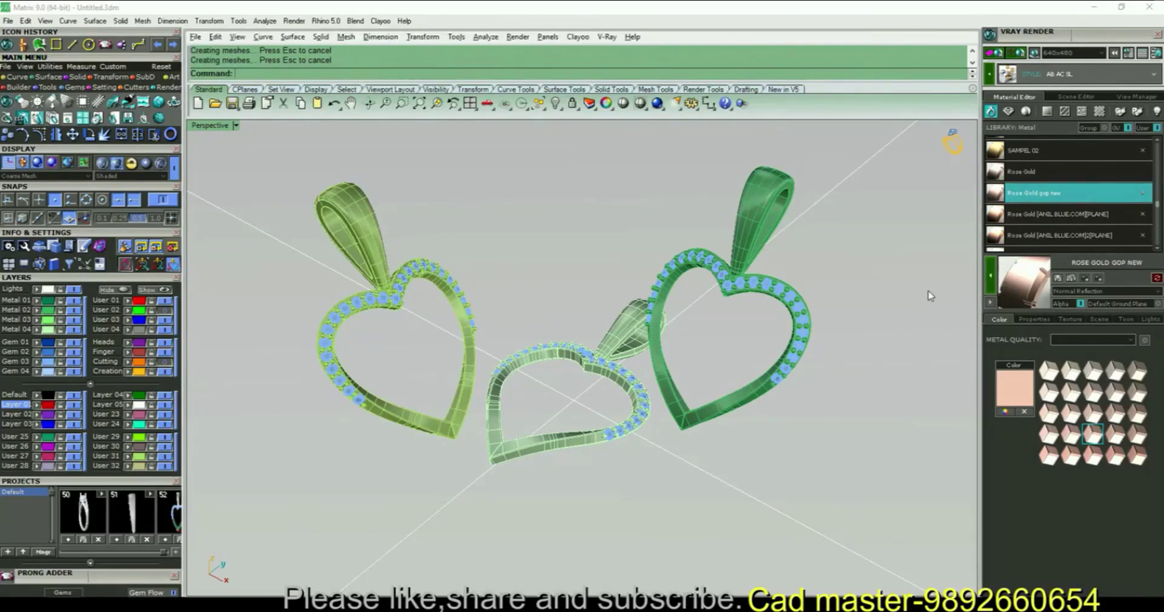
# Set the V-Ray render output resolution to 1200x900.
pyautogui.click(1046, 110)
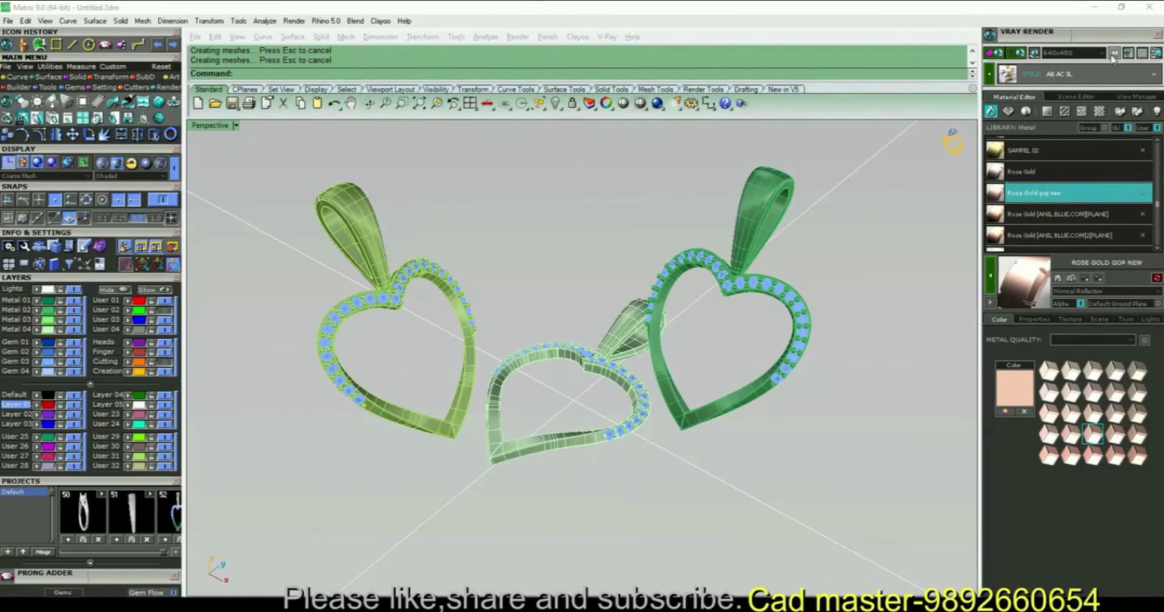
pyautogui.click(1102, 52)
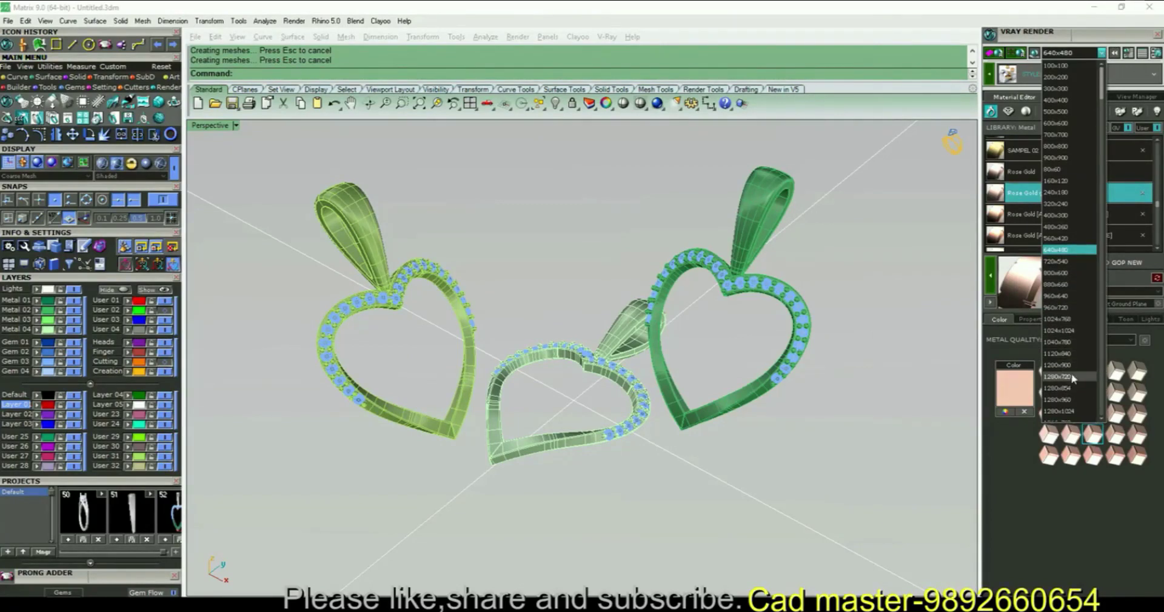
pyautogui.scroll(-2, 1062, 278)
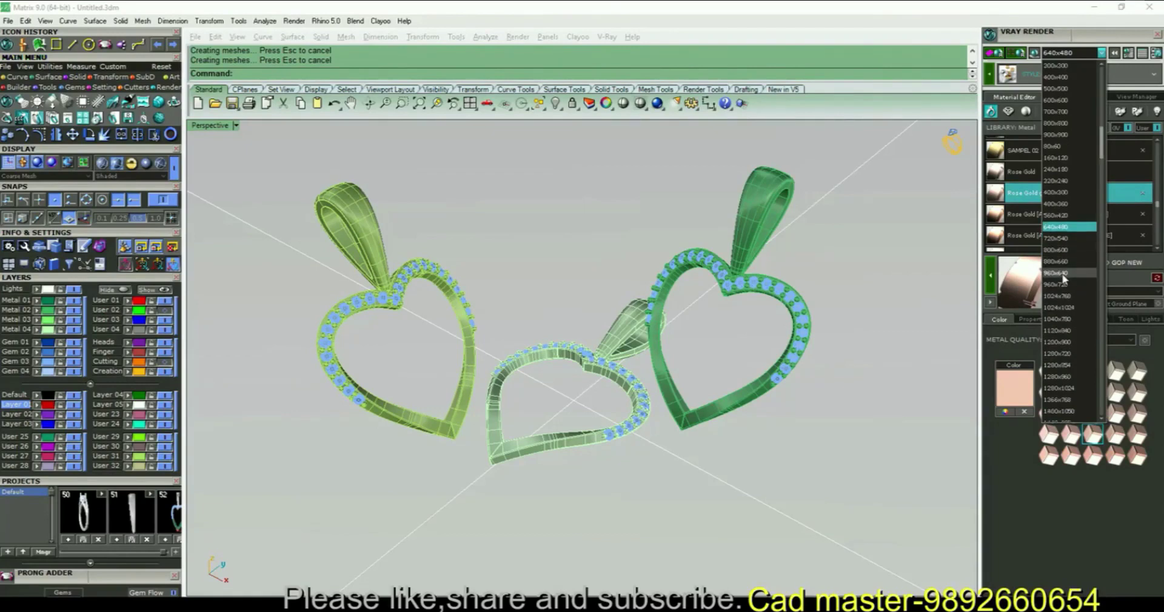
pyautogui.scroll(-1, 1064, 281)
pyautogui.scroll(-1, 1066, 285)
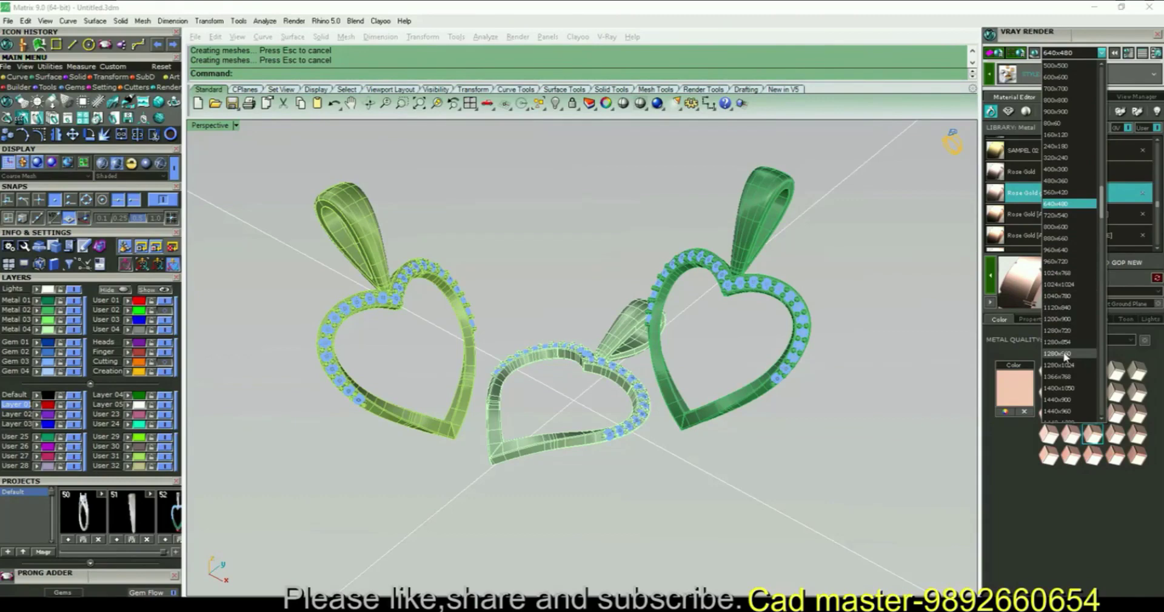
pyautogui.click(1068, 319)
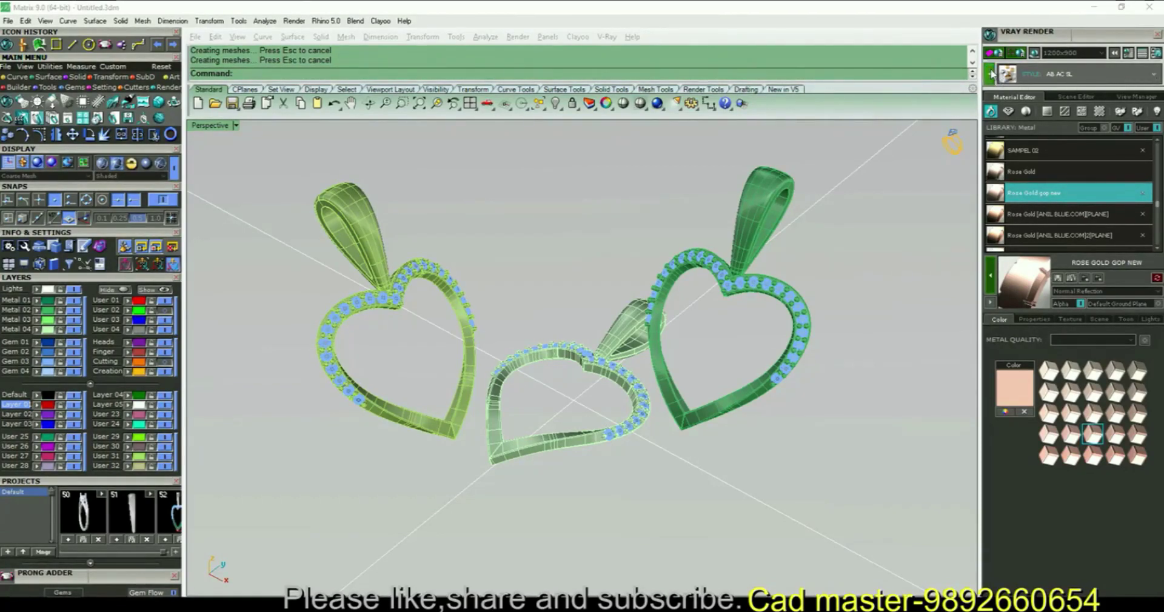
# Apply the "Grey Matte background" ground plane color material to the ground plane surface beneath the pendants.
pyautogui.click(1083, 100)
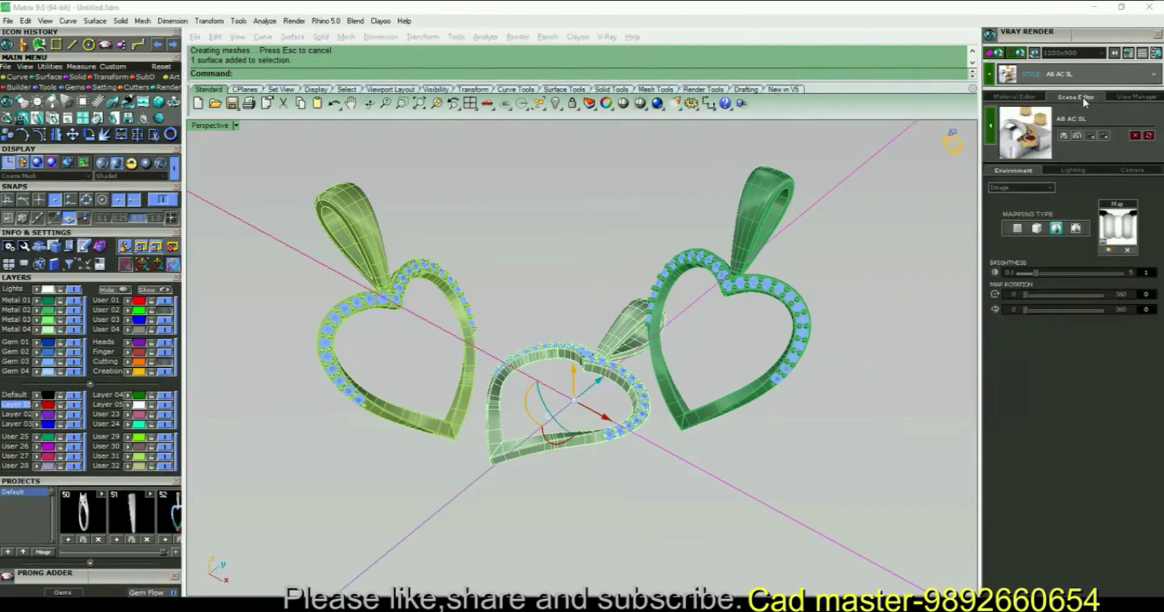
pyautogui.click(1031, 99)
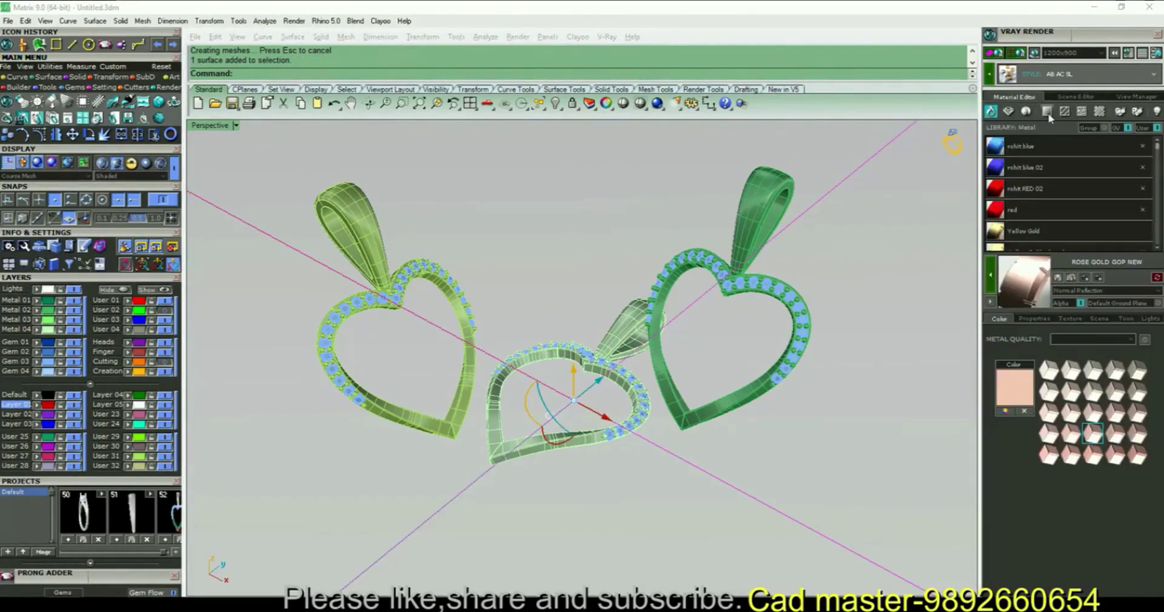
pyautogui.click(1048, 112)
pyautogui.moveTo(1157, 148); pyautogui.dragTo(1163, 177)
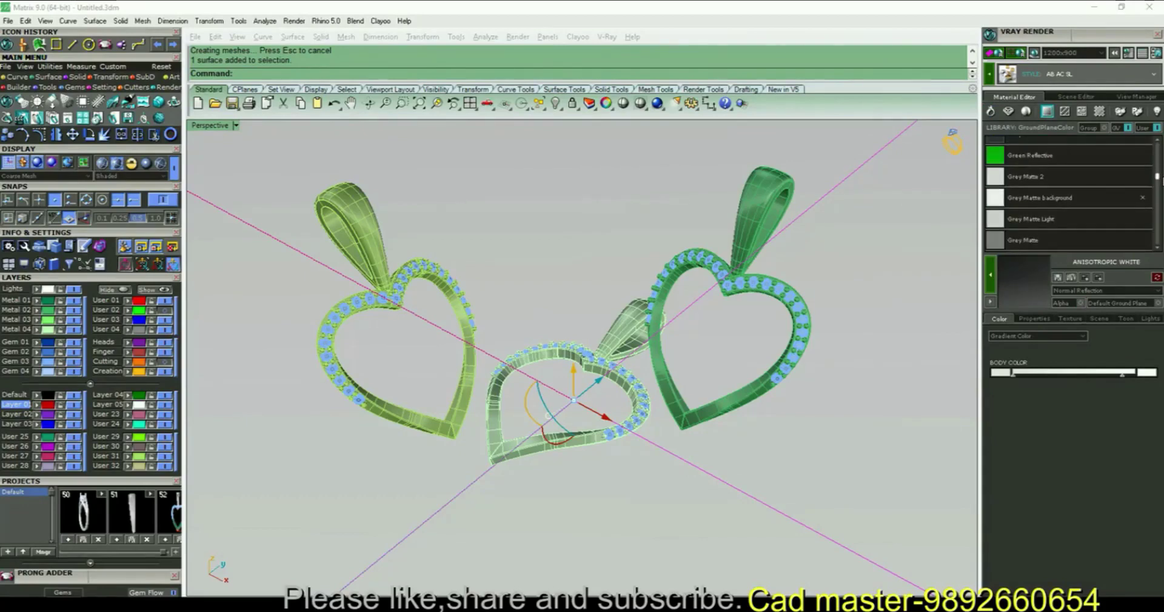
pyautogui.click(1090, 198)
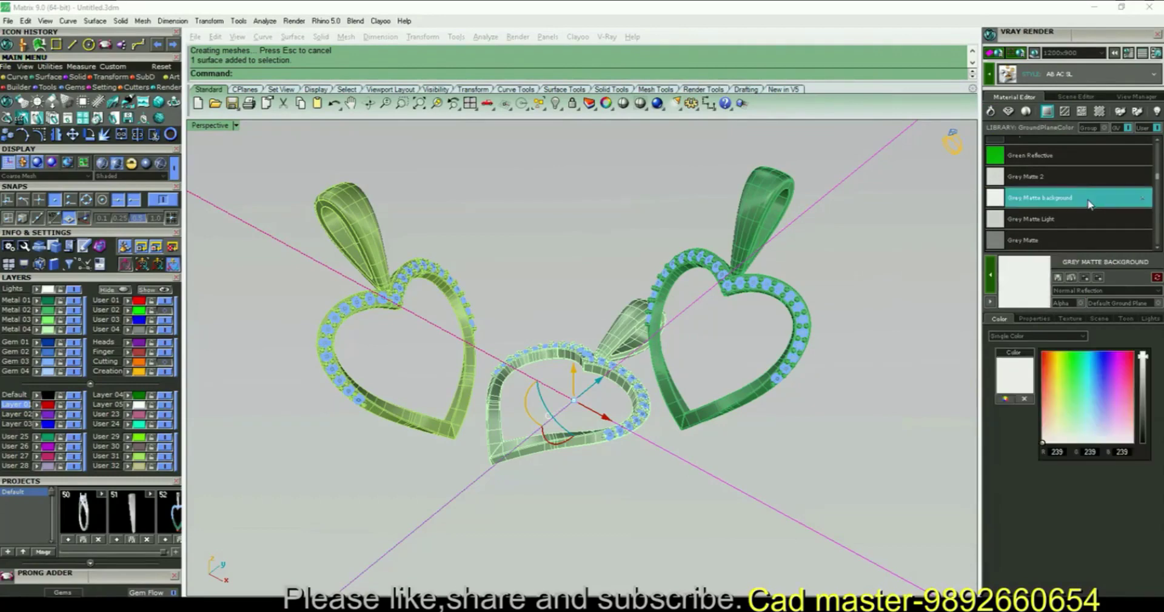
pyautogui.click(992, 282)
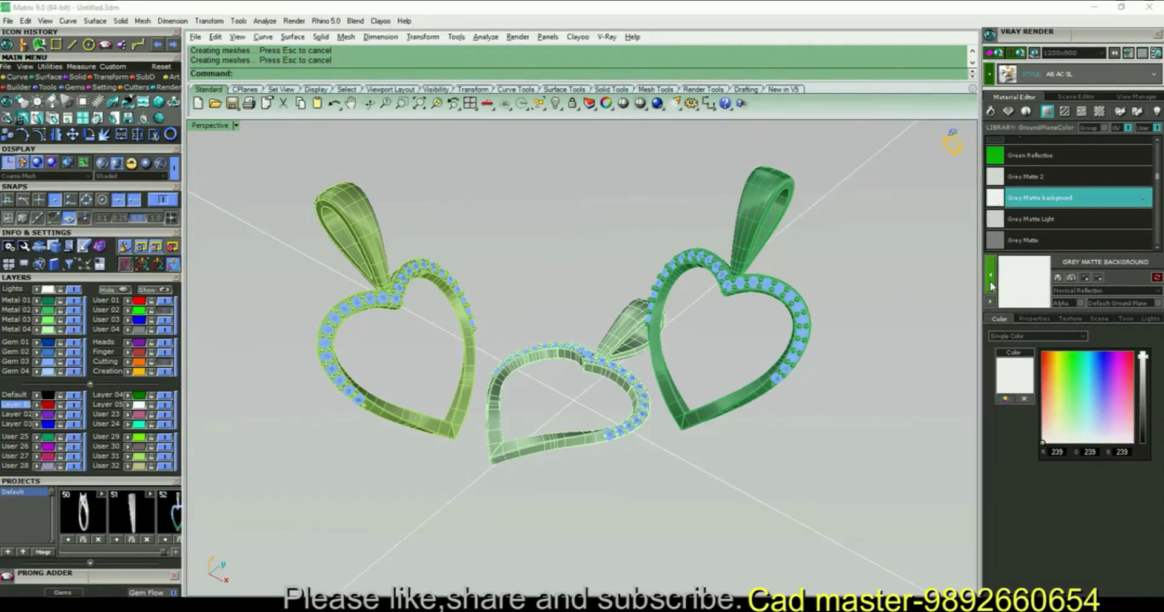
# Switch the scene environment image to the flat square mapping type and render the pendants despite duplicate objects, closing the frame buffer when done.
pyautogui.click(1076, 97)
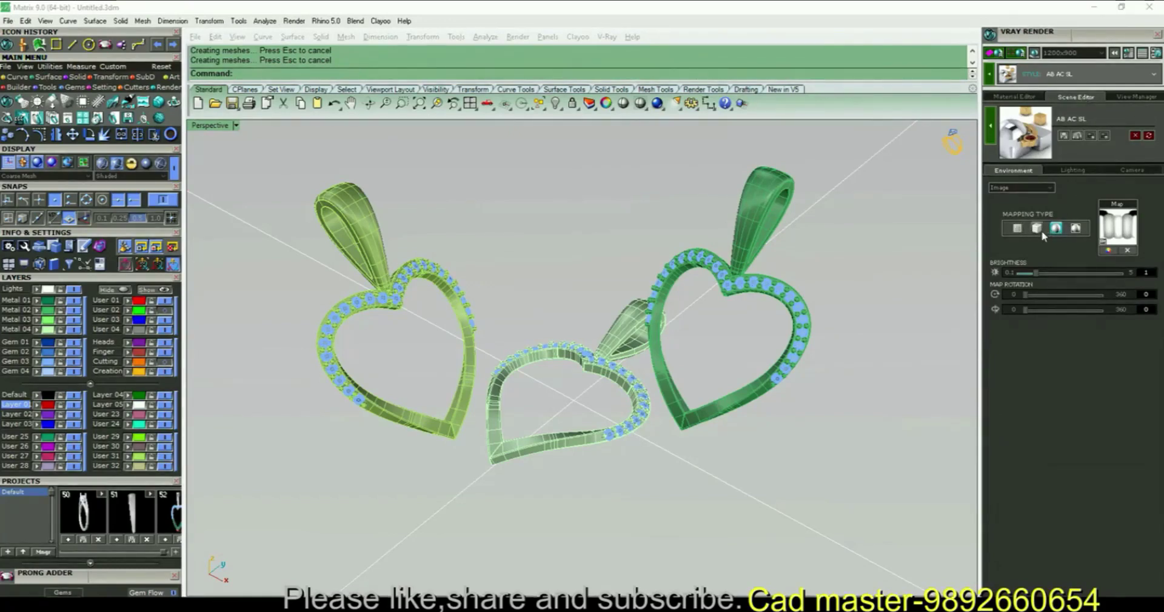
pyautogui.click(1018, 228)
pyautogui.click(1021, 53)
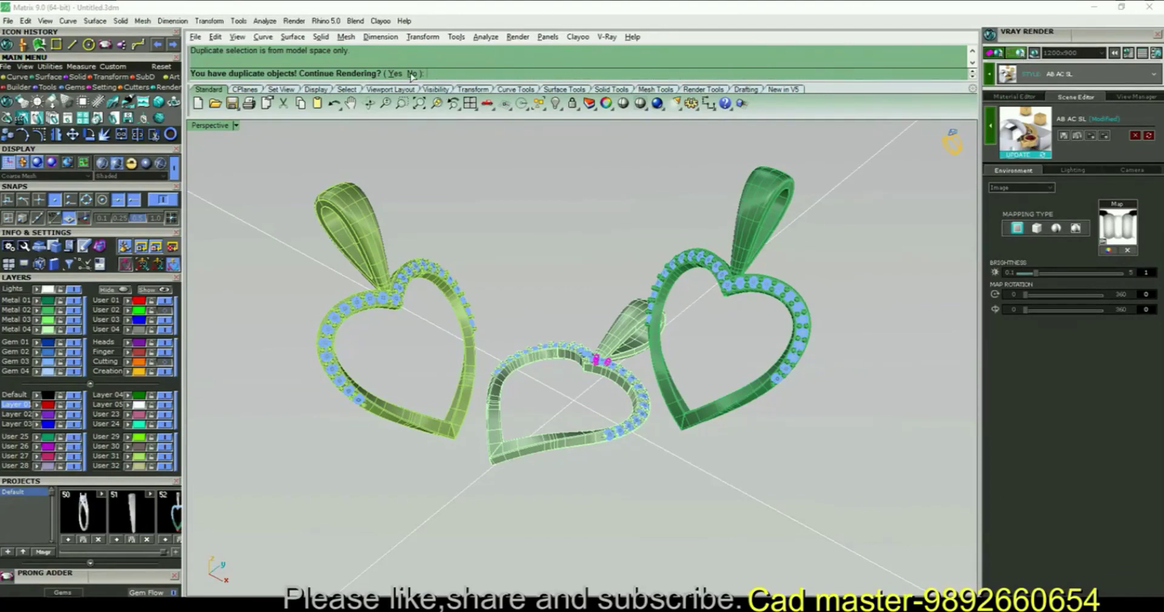
pyautogui.click(395, 73)
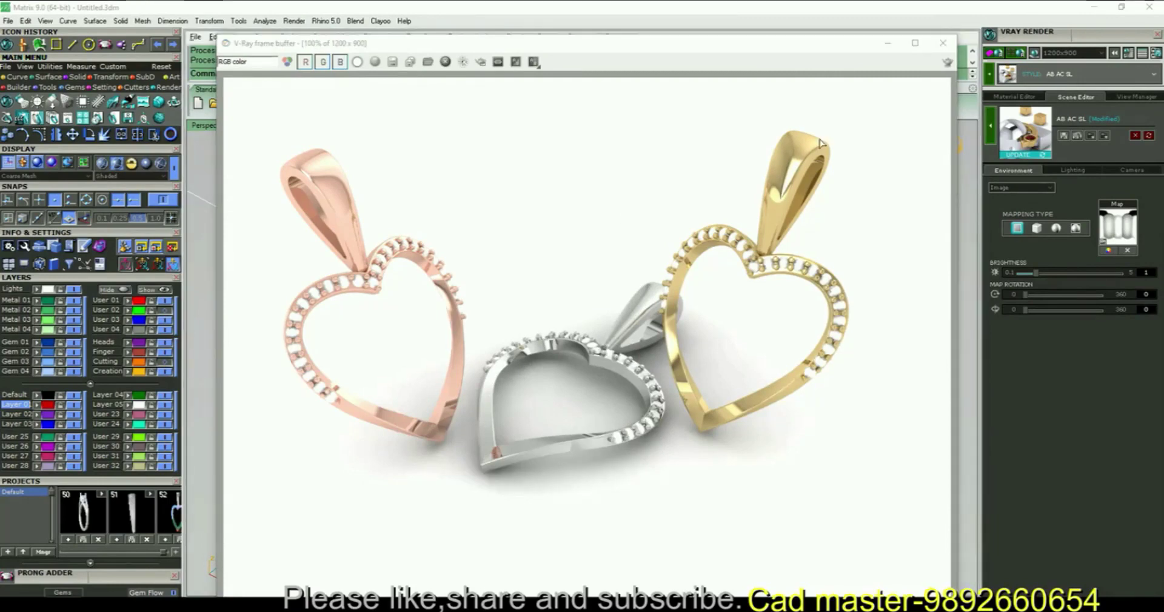
pyautogui.click(943, 43)
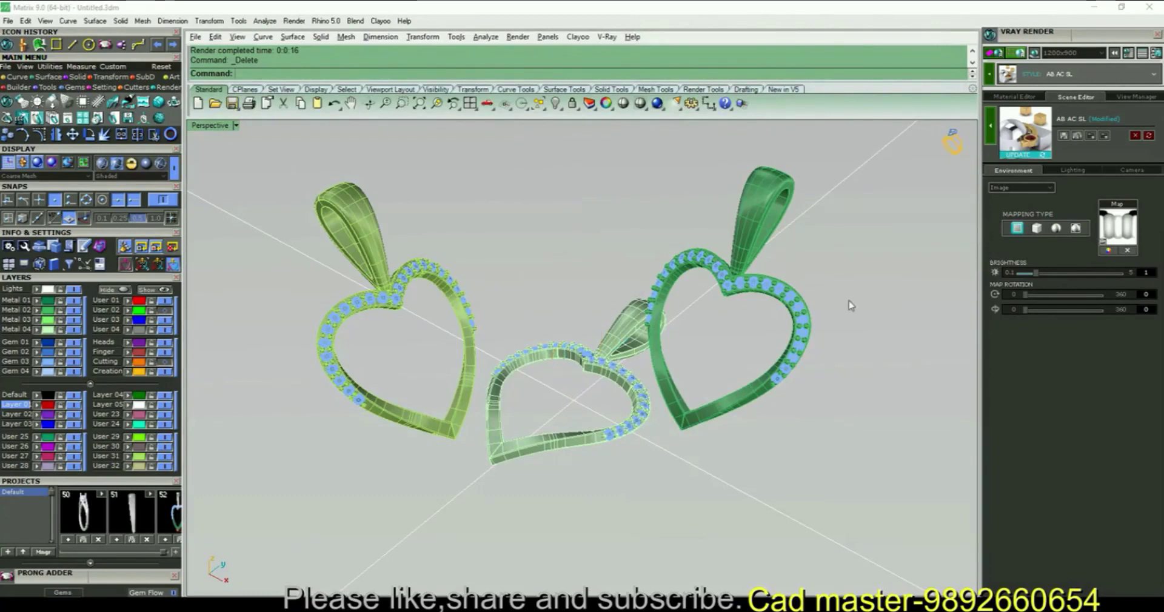
# Try to adjust the position of all gem block instances on the three pendants with the Gem Positioner, and undo it.
pyautogui.click(755, 292)
pyautogui.press('Escape')
pyautogui.write('a')
pyautogui.click(539, 104)
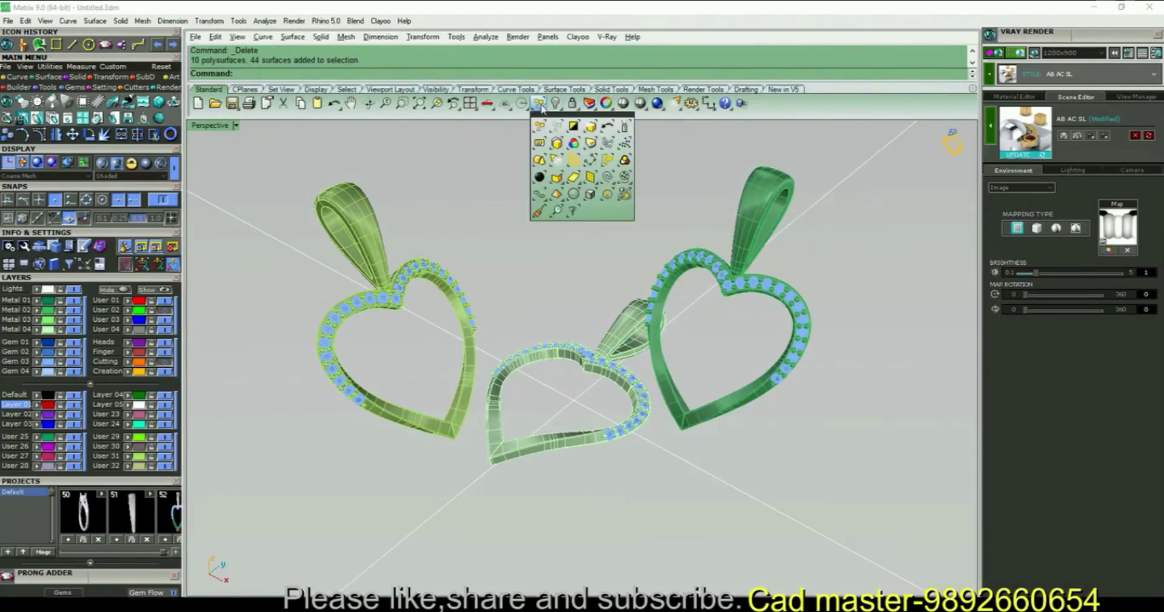
pyautogui.click(539, 160)
pyautogui.press('F6')
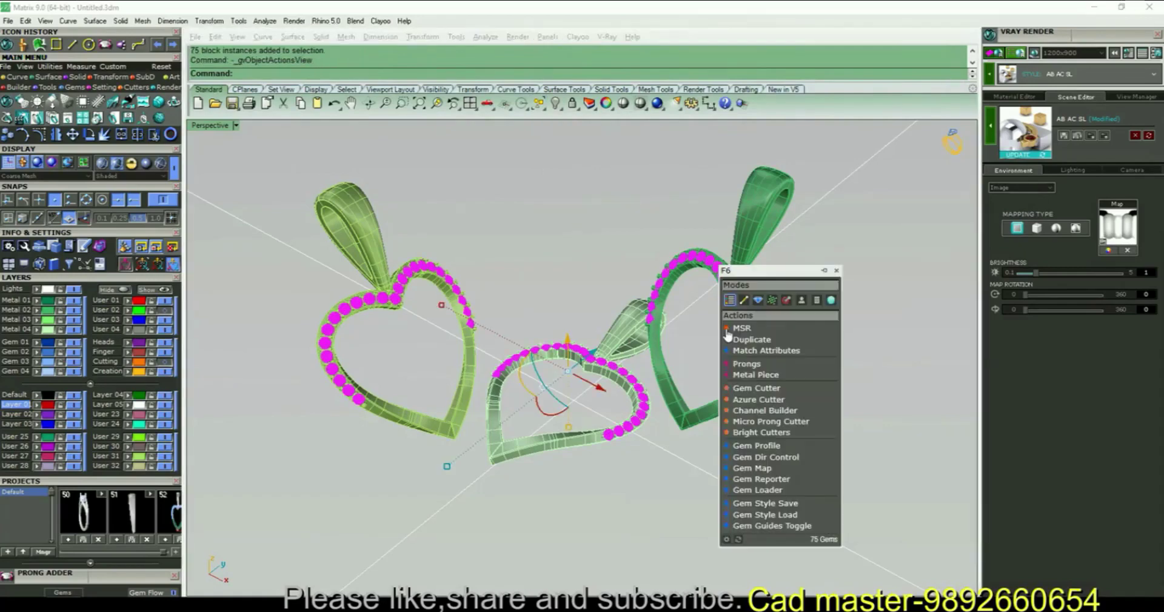
pyautogui.click(746, 330)
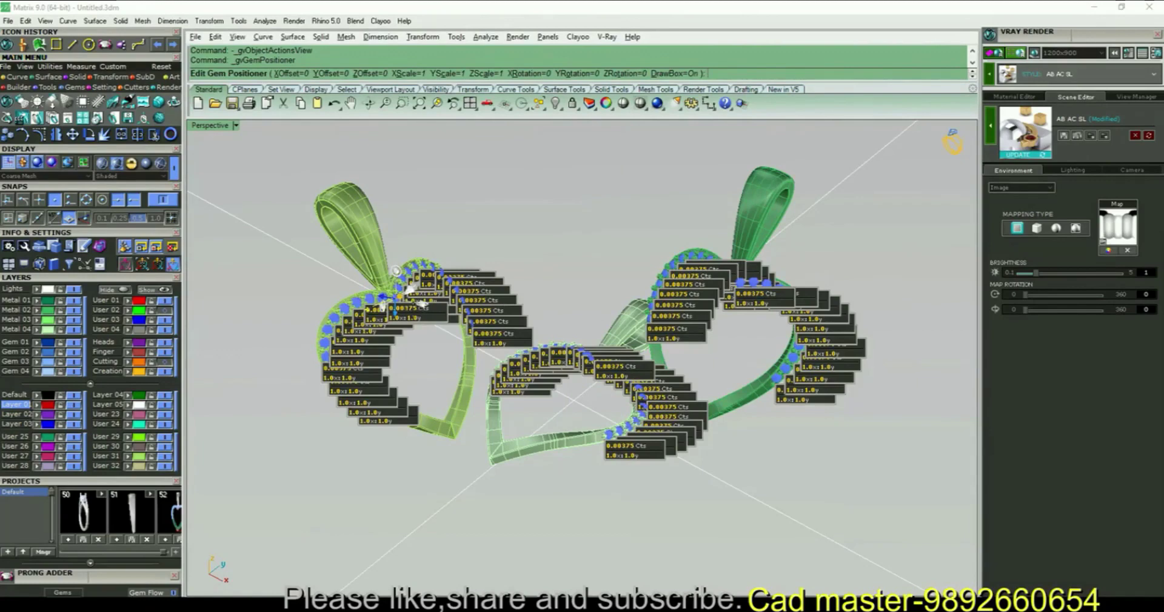
pyautogui.scroll(5, 396, 271)
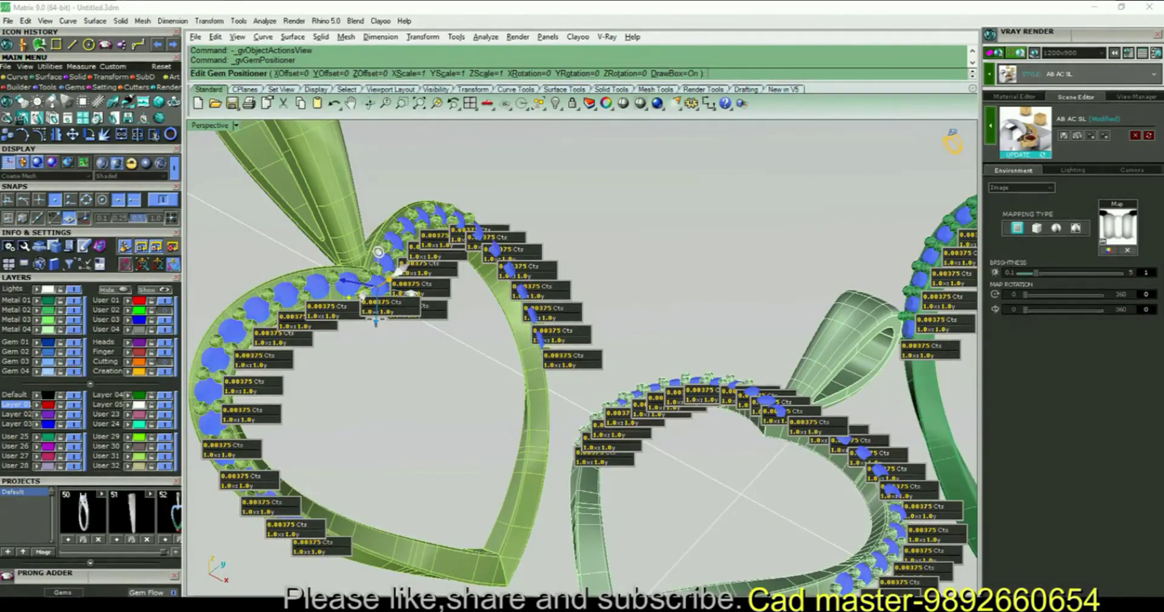
pyautogui.scroll(2, 376, 321)
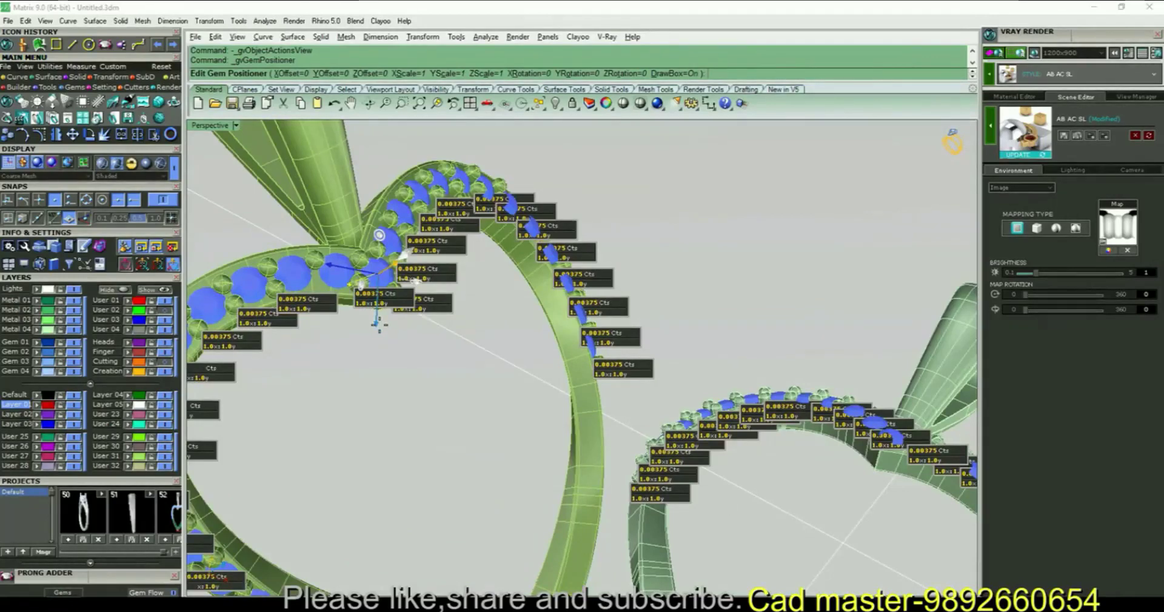
pyautogui.scroll(1, 379, 325)
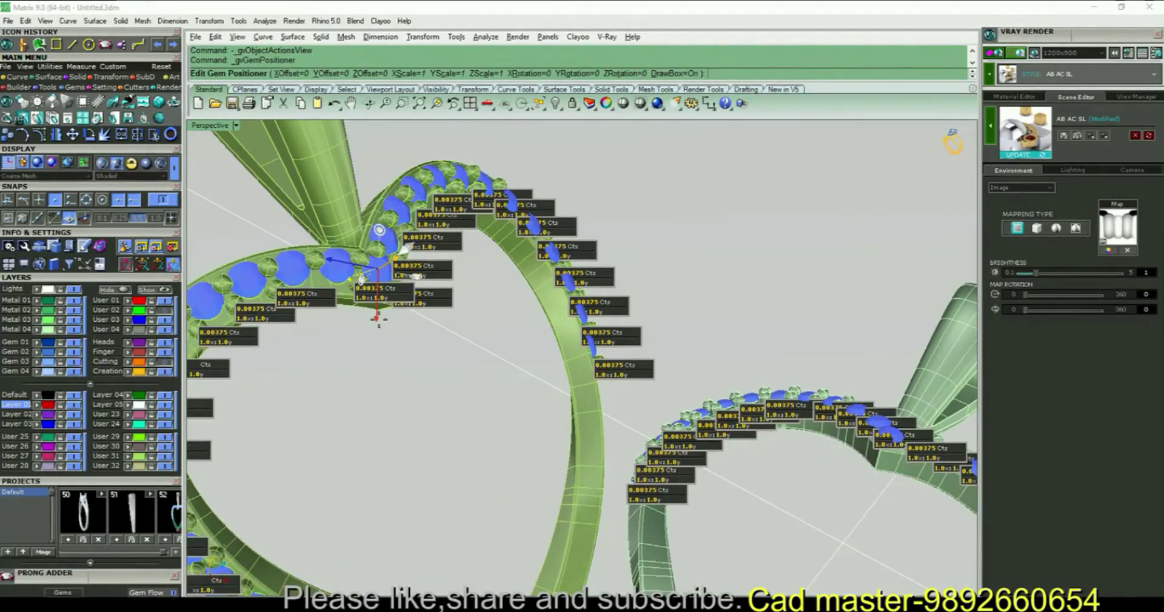
pyautogui.moveTo(379, 319); pyautogui.dragTo(379, 321)
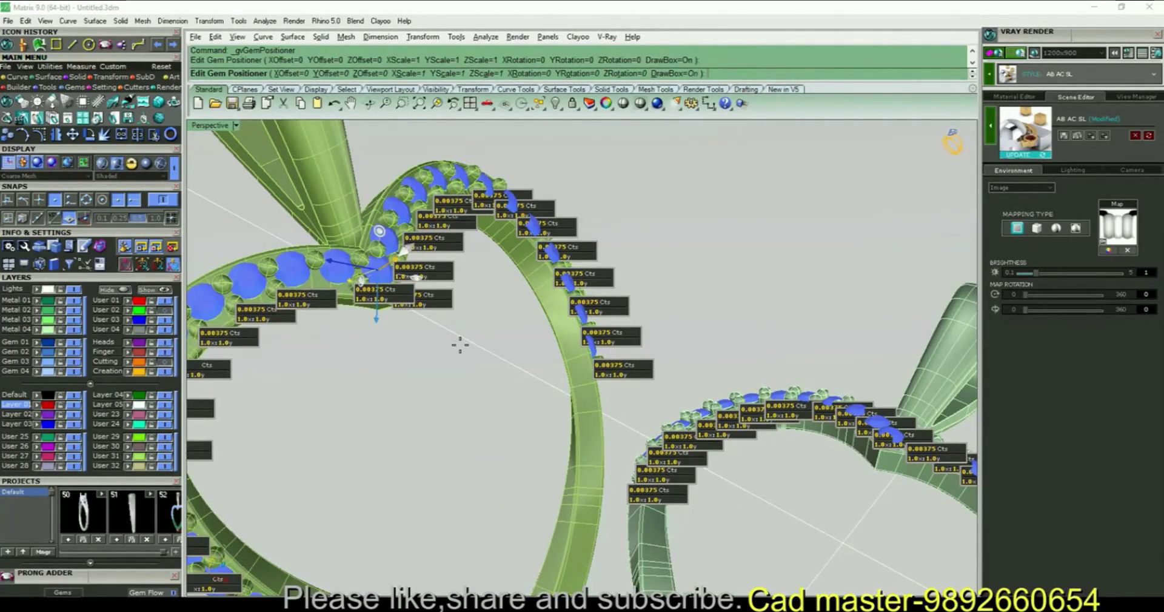
pyautogui.hotkey('ctrl', 'z')
# Apply the "Diamonds 27102018 video image" gem material to all gem block instances on the three pendants and start a new V-Ray render.
pyautogui.scroll(-5, 455, 328)
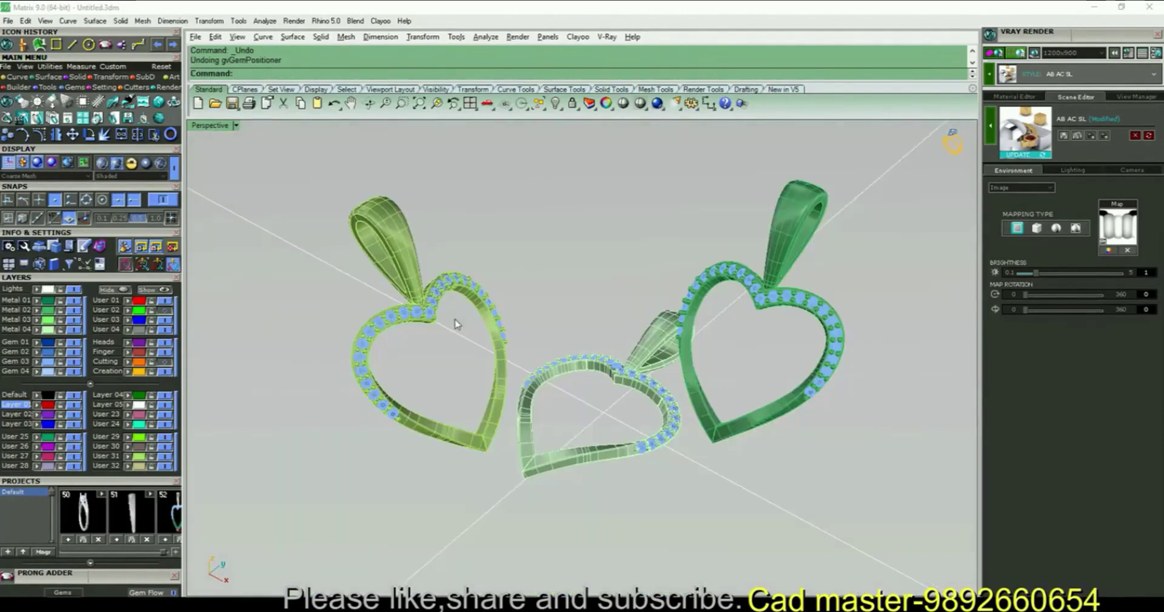
pyautogui.scroll(2, 457, 324)
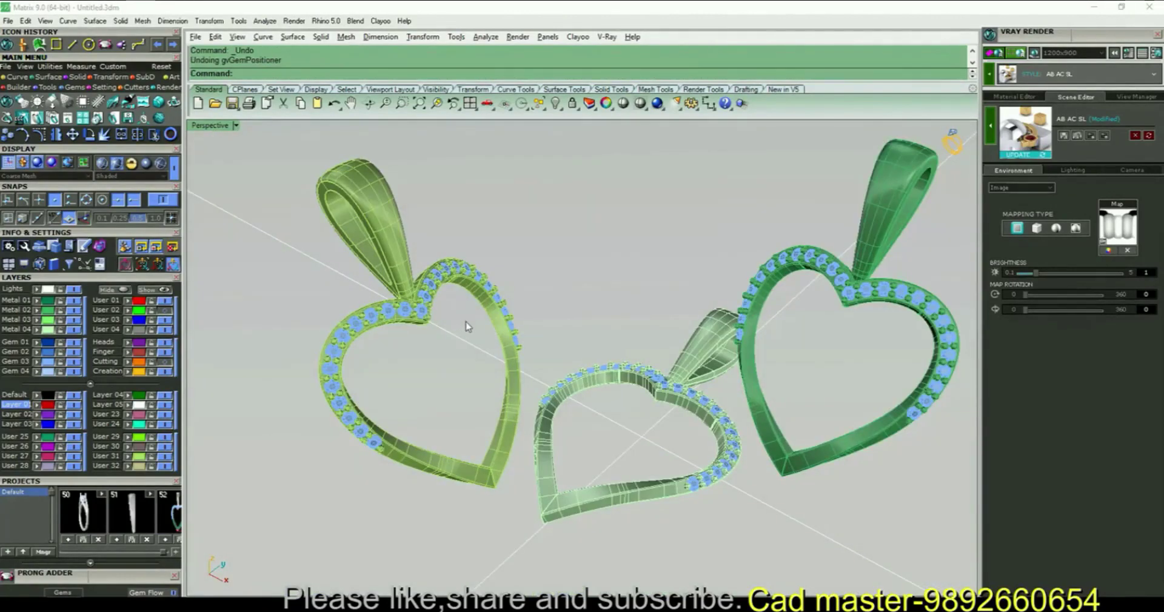
pyautogui.scroll(3, 688, 397)
pyautogui.scroll(-5, 680, 376)
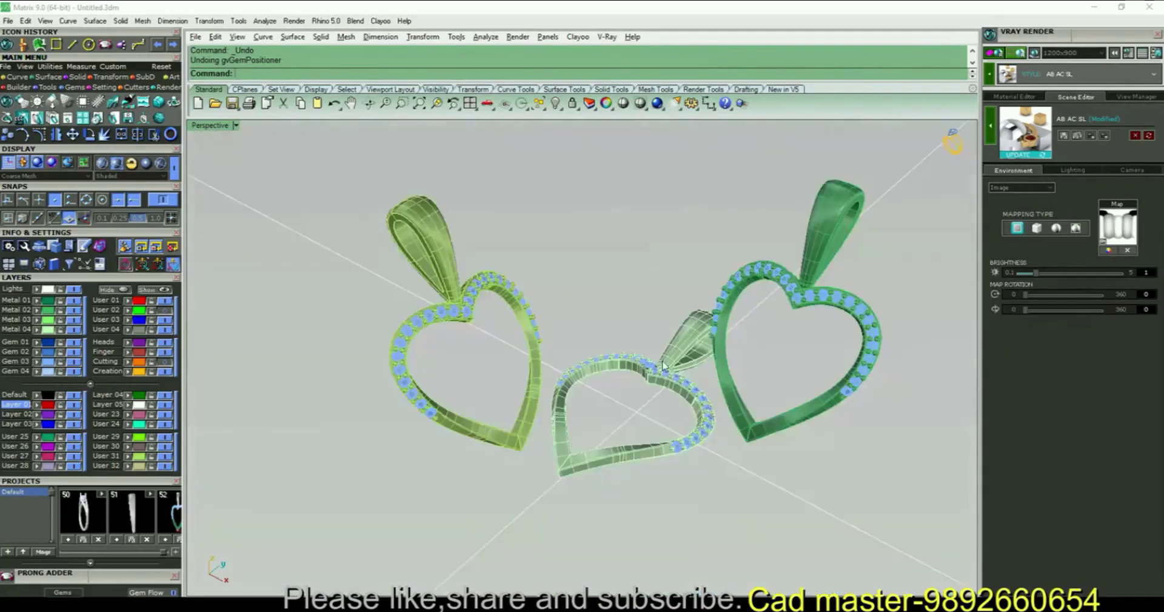
pyautogui.scroll(3, 675, 356)
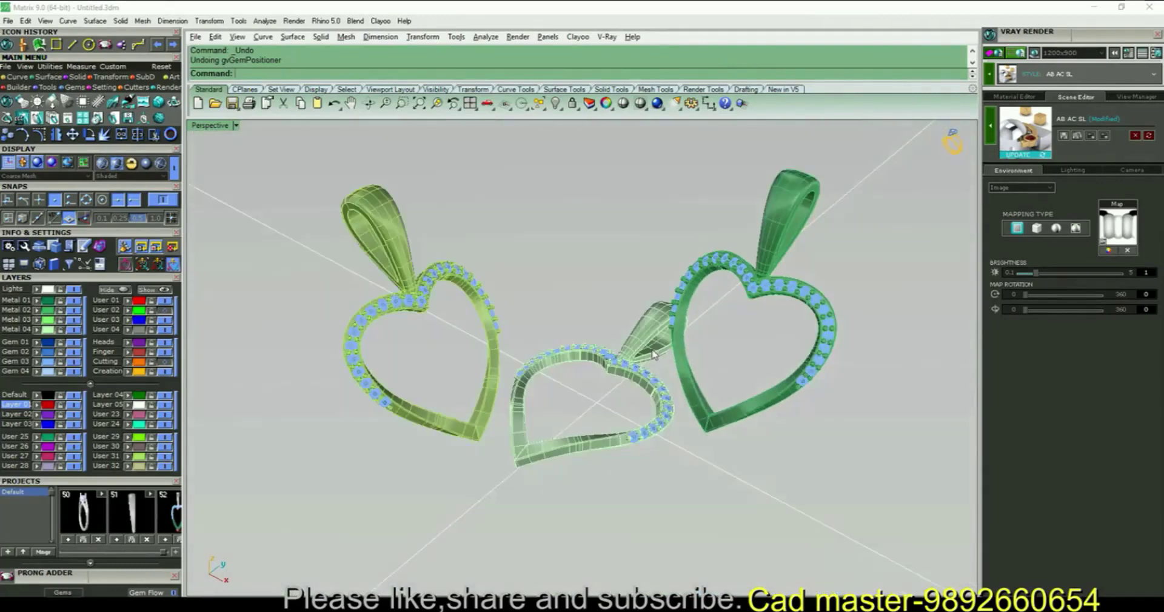
pyautogui.keyDown('shift'); pyautogui.moveTo(638, 363); pyautogui.dragTo(638, 353, button='right'); pyautogui.keyUp('shift')
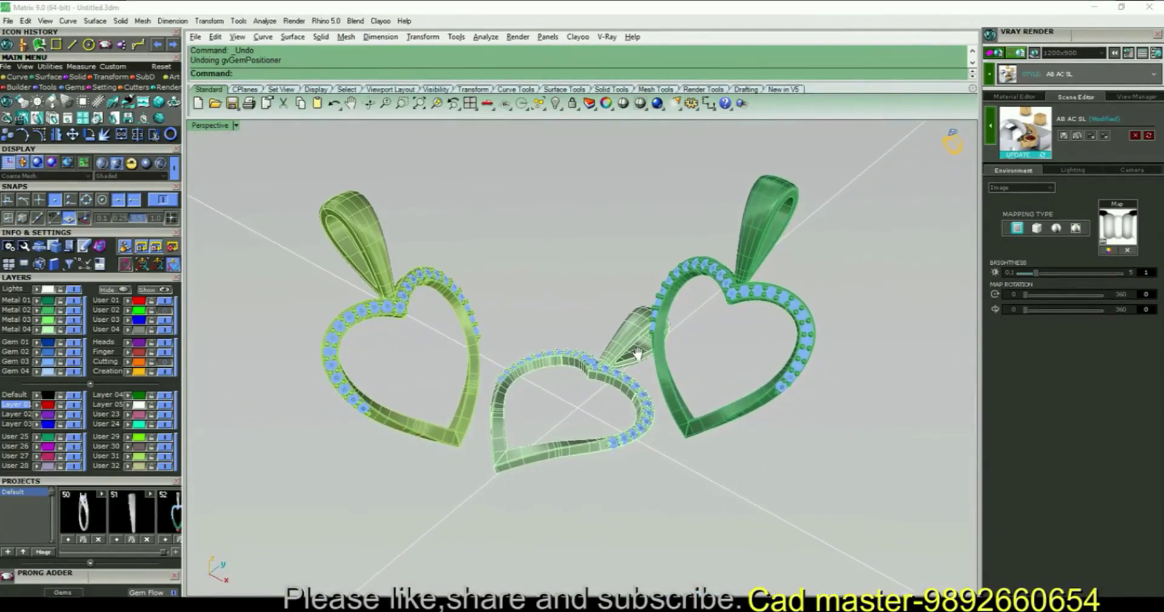
pyautogui.click(538, 106)
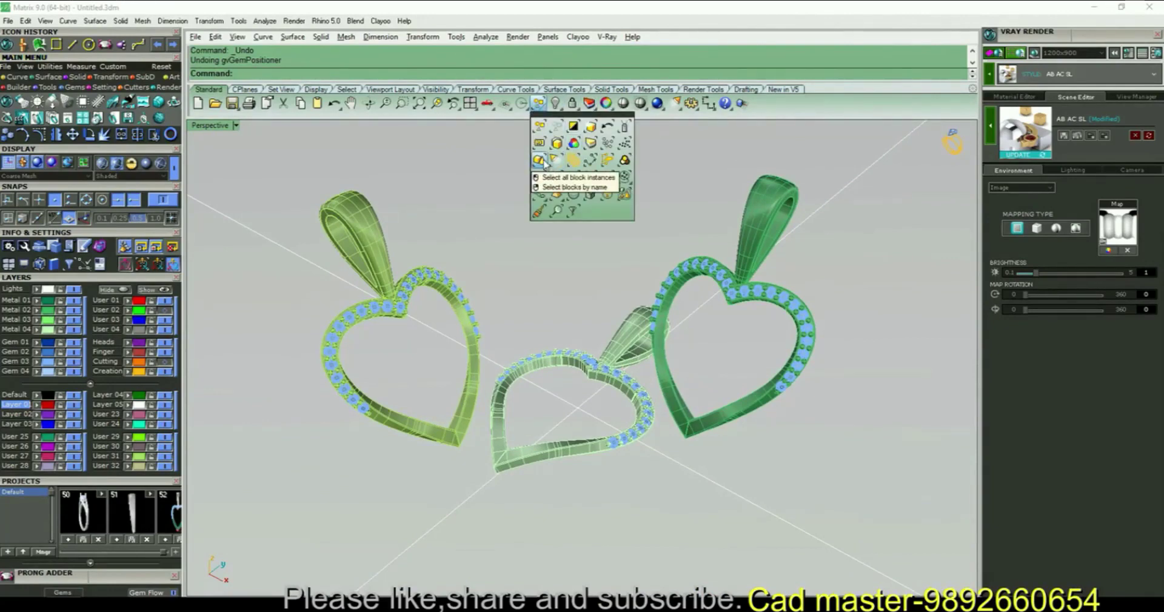
pyautogui.click(539, 160)
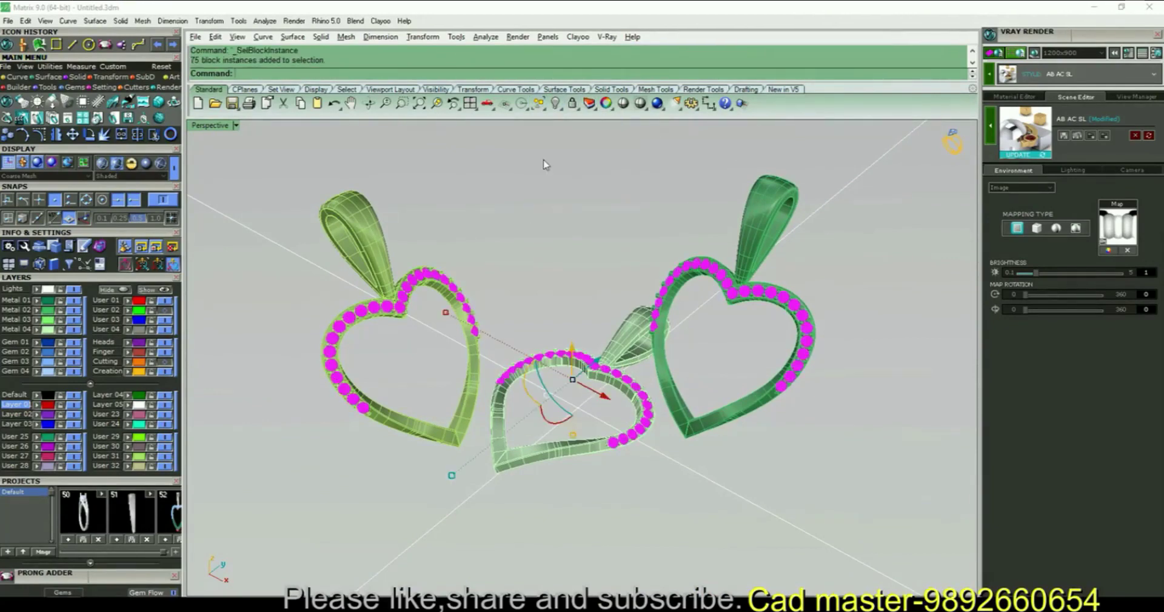
pyautogui.click(1026, 95)
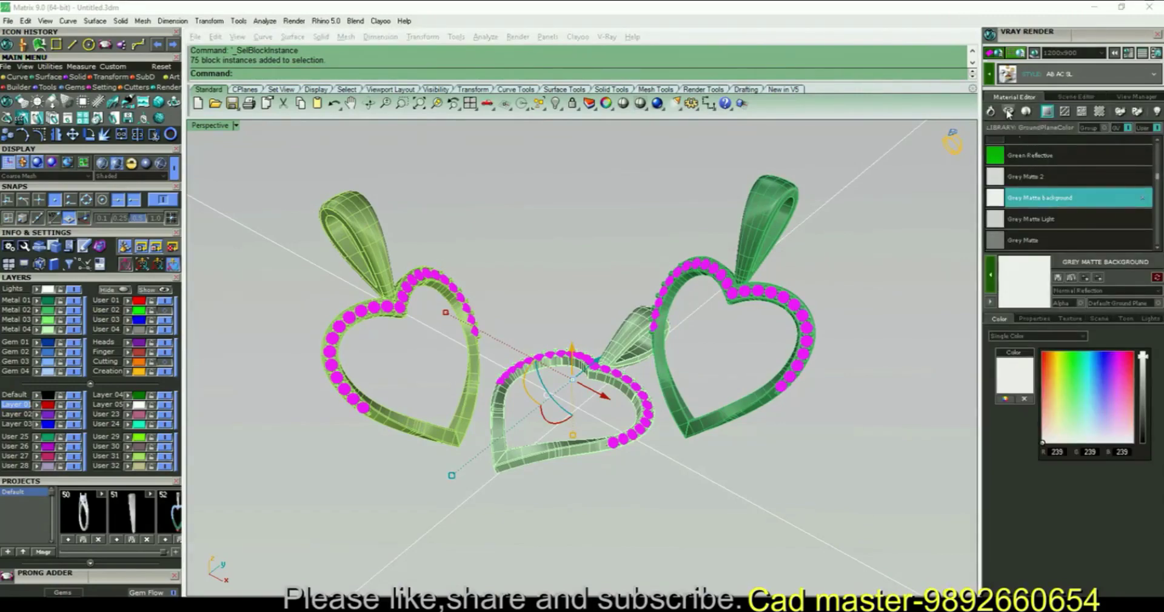
pyautogui.click(1008, 112)
pyautogui.moveTo(1157, 152); pyautogui.dragTo(1162, 175)
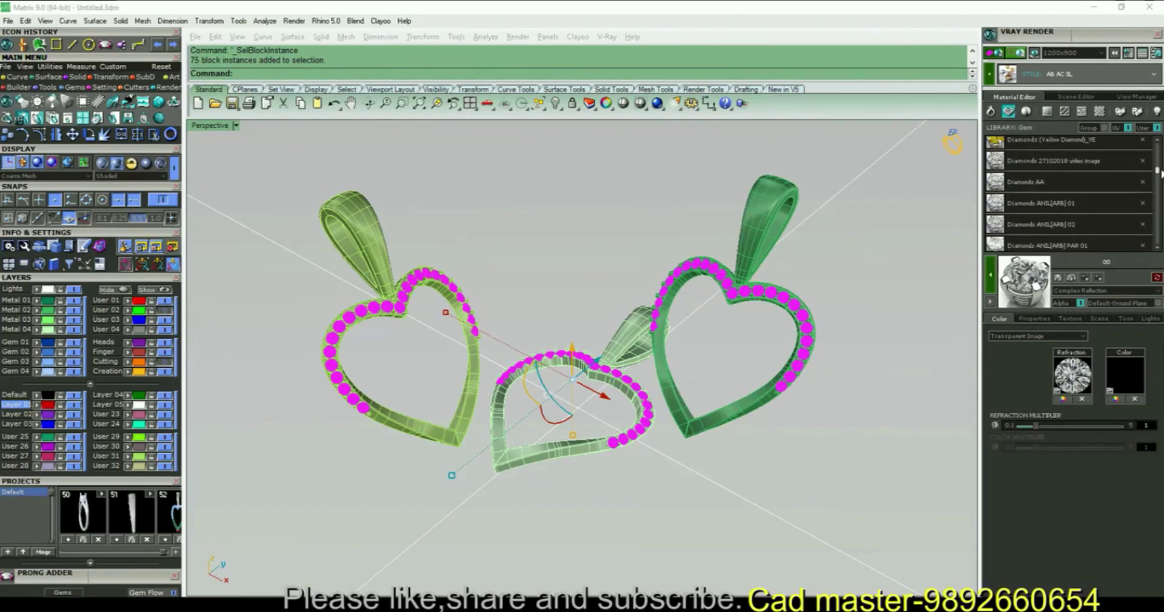
pyautogui.click(1109, 167)
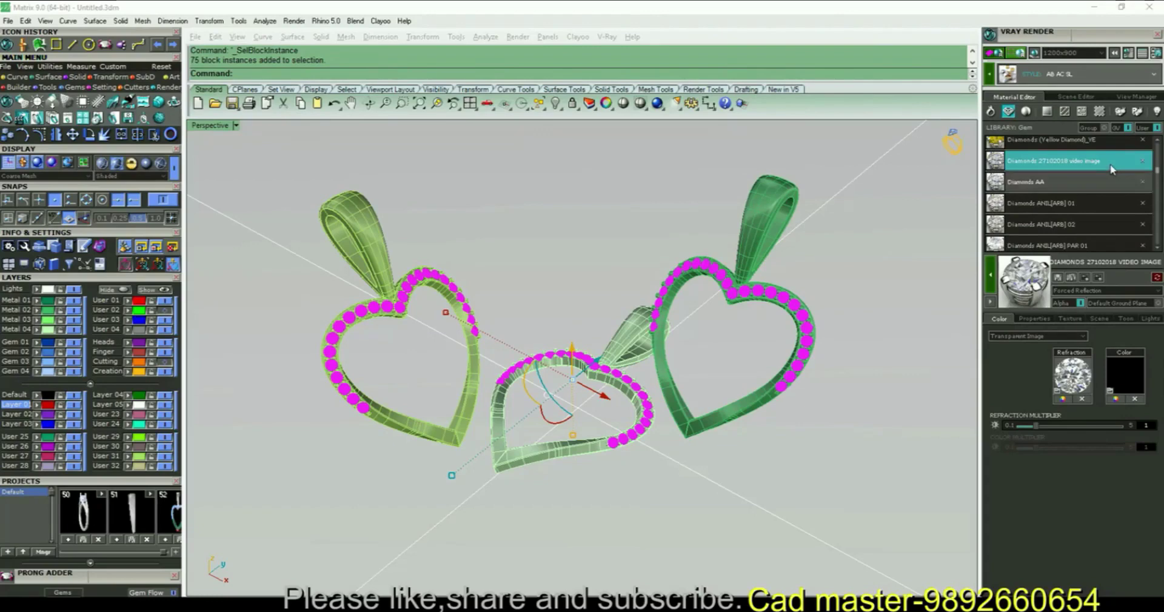
pyautogui.click(993, 270)
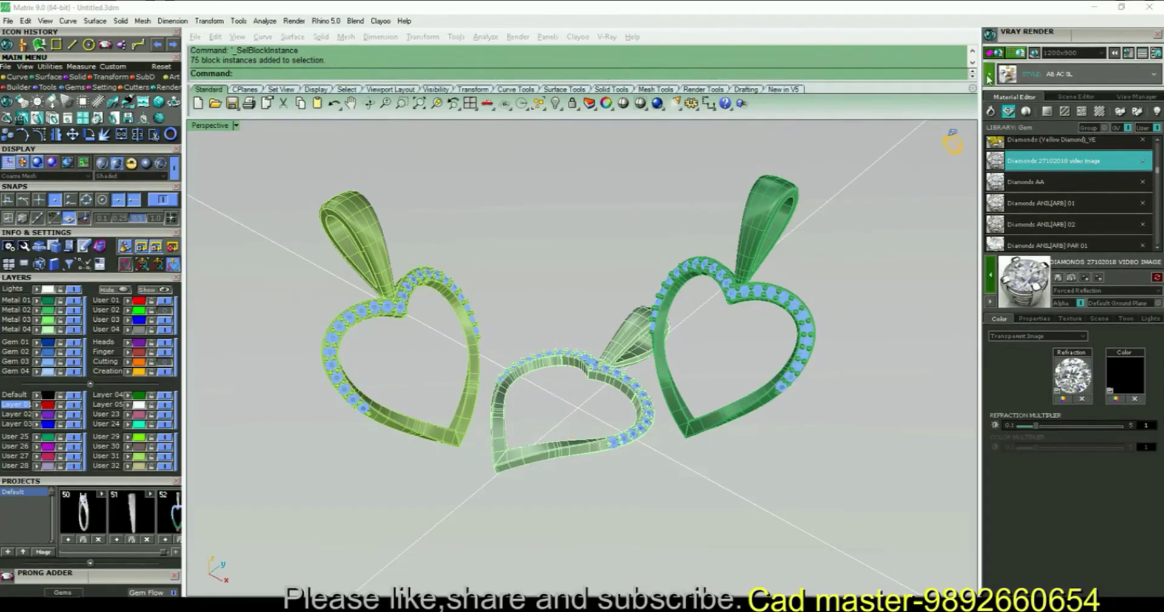
pyautogui.click(1021, 54)
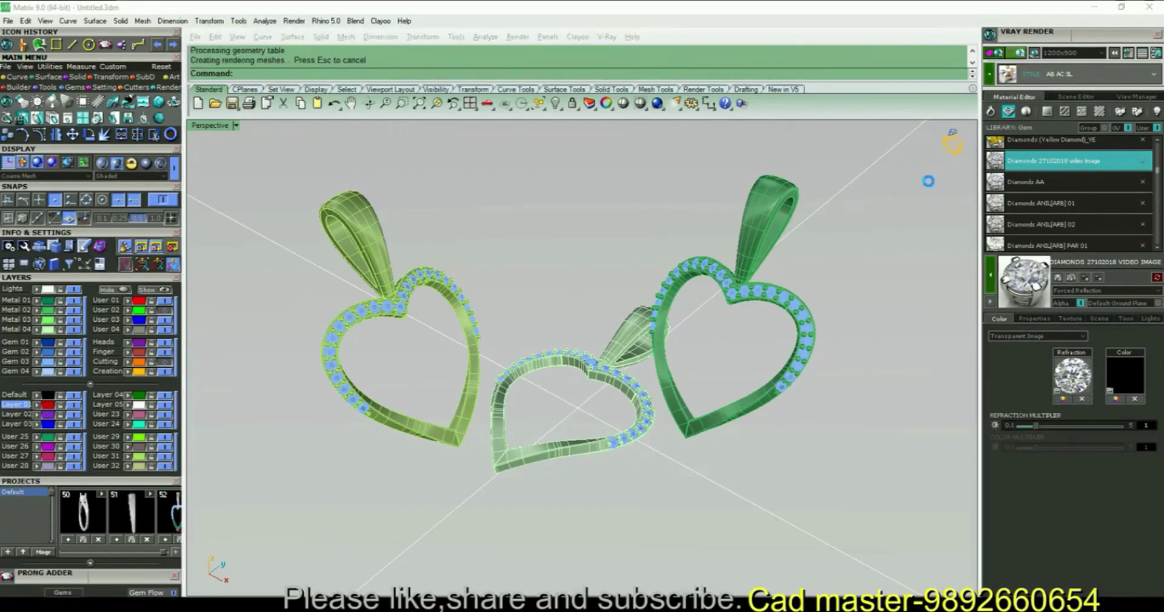